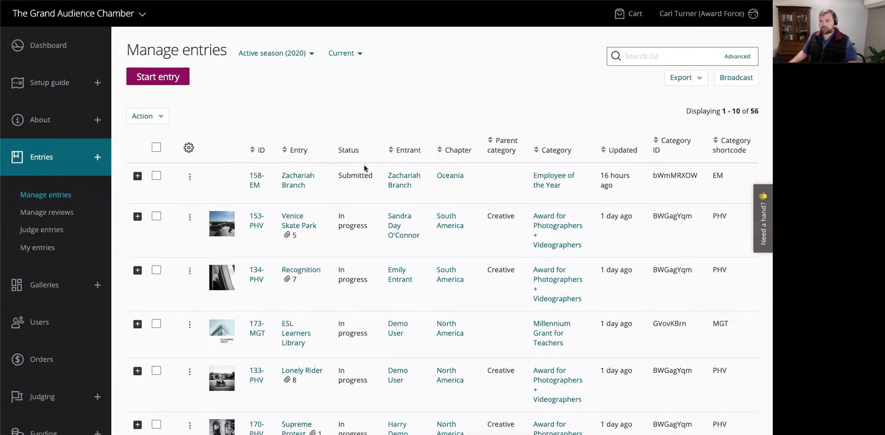
Move the Status column after Entrant and the Updated column after Entry, and check the first entry's extra details.
drag(365, 141, 427, 137)
drag(606, 136, 327, 141)
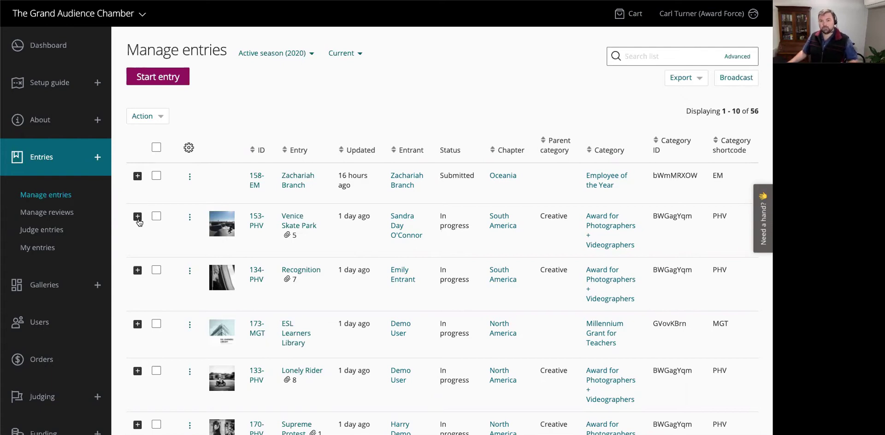
click(137, 176)
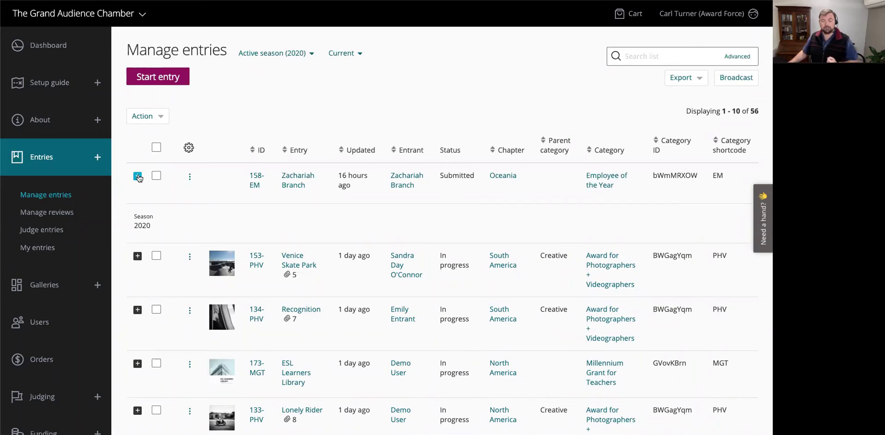
click(138, 177)
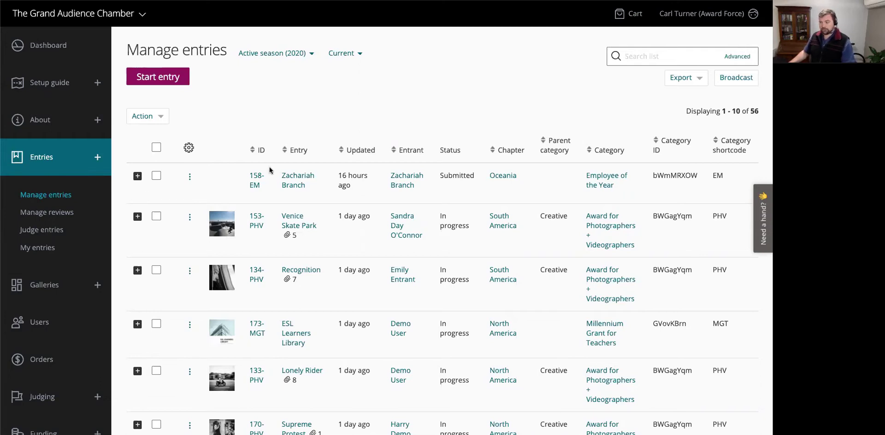
Add the Ref-1 First name, Last name and Contact number fields to the entries list and expand the first entry's details.
click(189, 149)
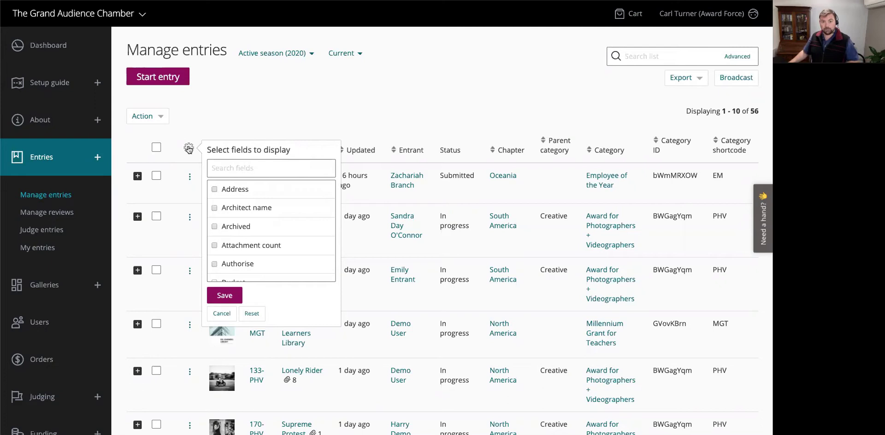
click(259, 169)
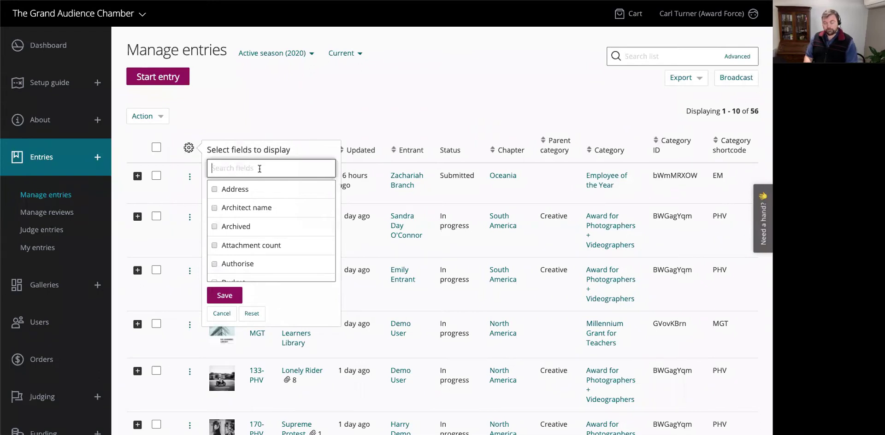
text(REF-1)
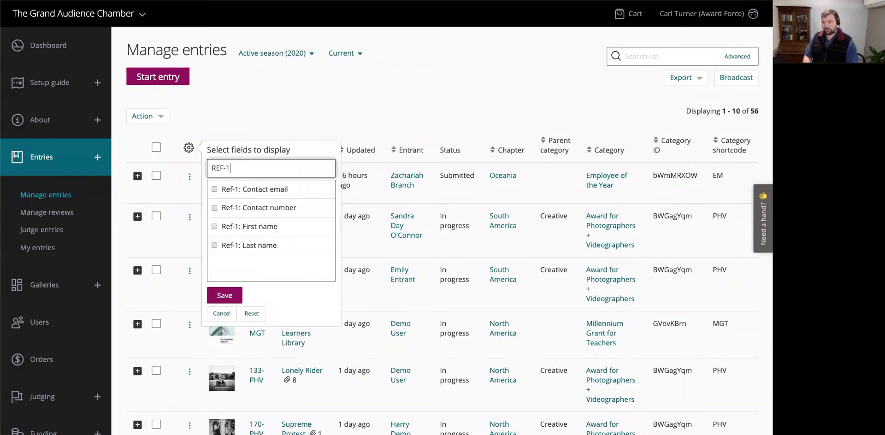
click(264, 227)
click(264, 246)
click(268, 210)
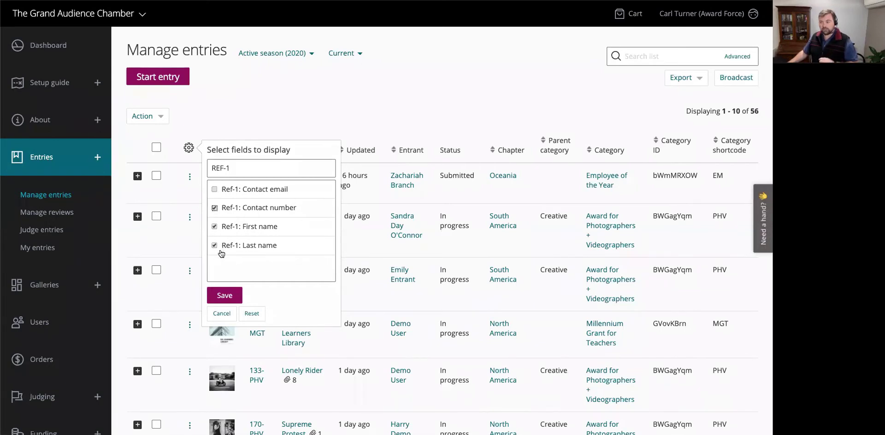
click(222, 298)
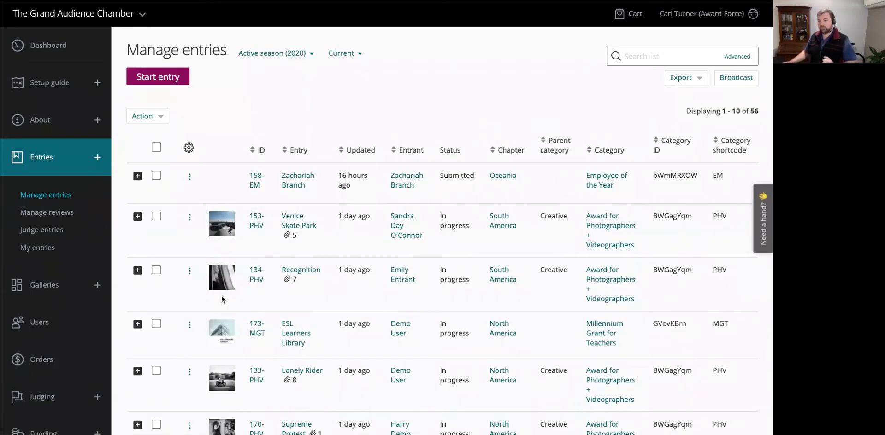
click(137, 176)
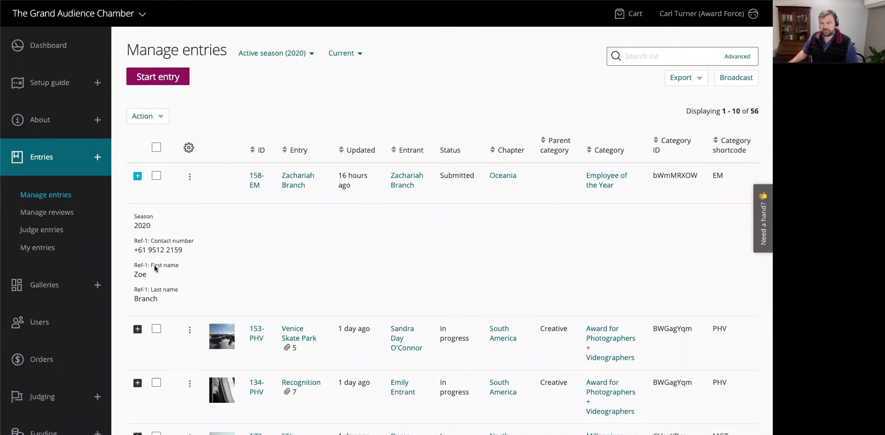
Deselect the Season field from the fields displayed in the entries list.
click(189, 148)
click(230, 169)
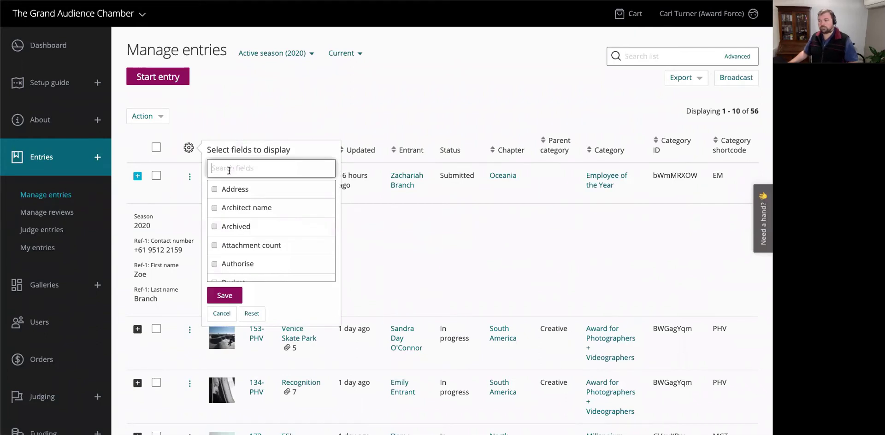
text(Season)
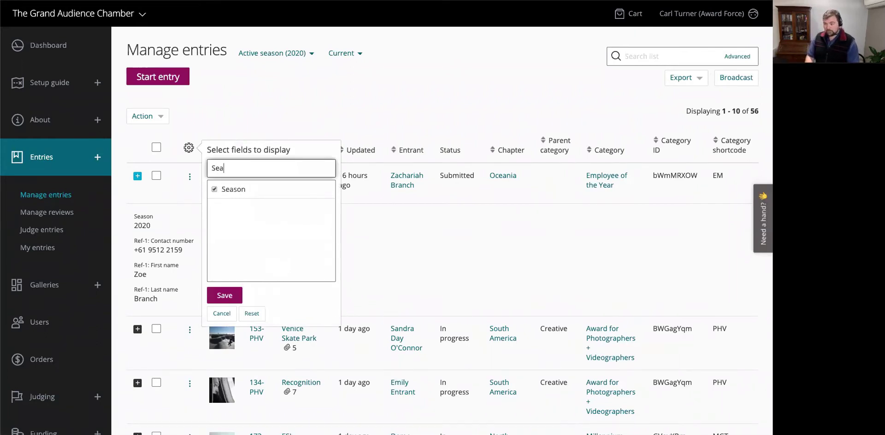
click(231, 190)
Deselect the Category ID, Category shortcode and Parent category fields, keeping Category selected.
drag(242, 169, 194, 170)
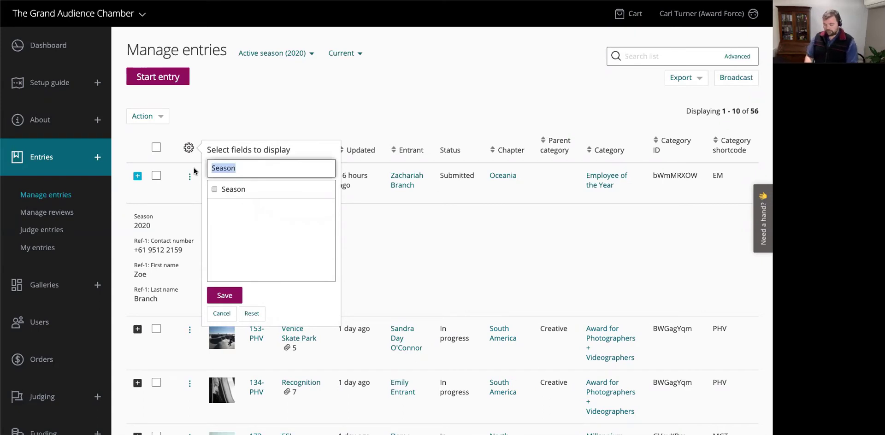
text(cat)
click(242, 209)
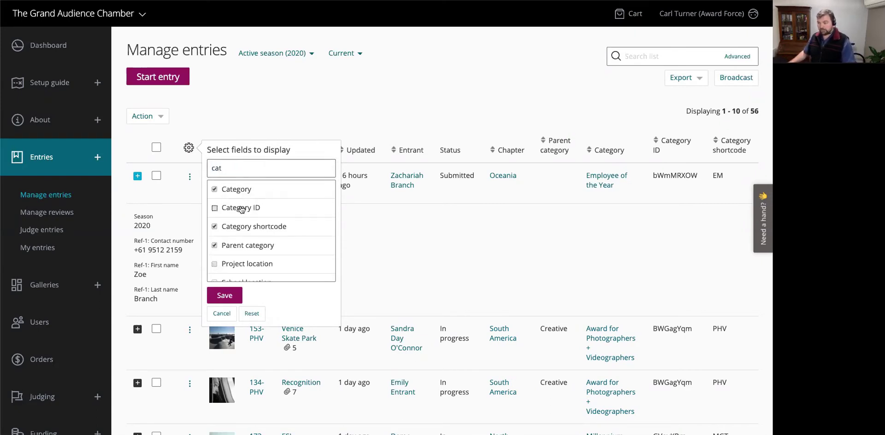
click(257, 227)
click(239, 248)
Deselect the Updated field and save the displayed field selection.
drag(238, 166, 195, 167)
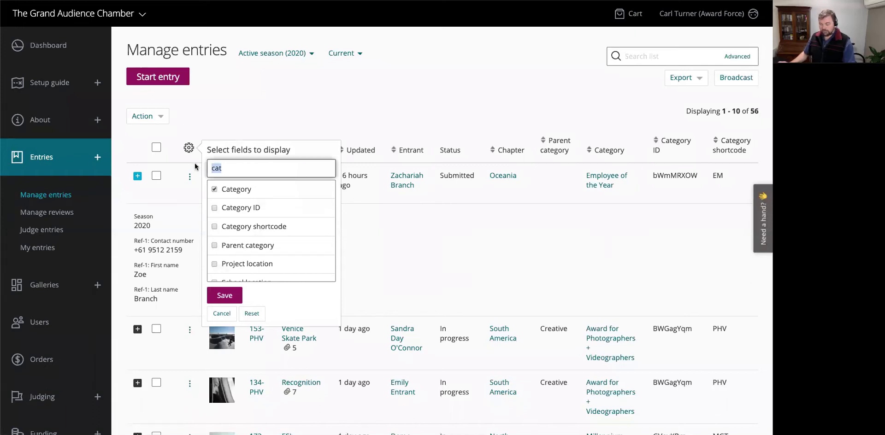
text(upda)
click(230, 189)
click(231, 297)
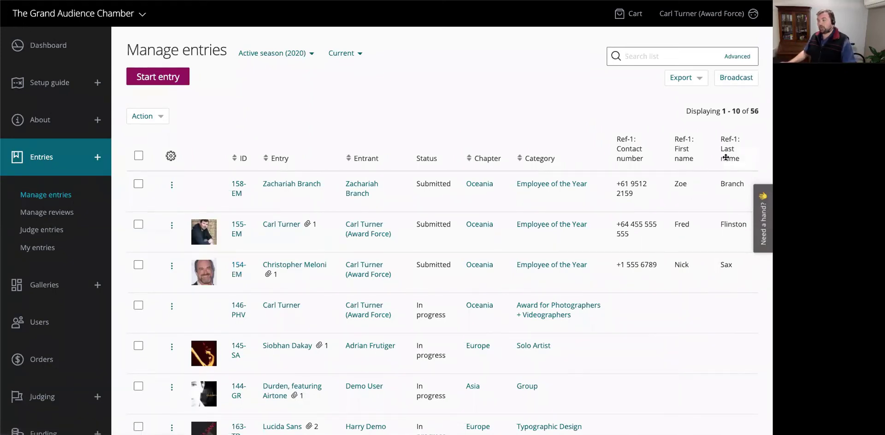
Move the Ref-1 First name, Last name and Contact number columns, in that order, between Entry and Entrant.
drag(707, 157, 317, 161)
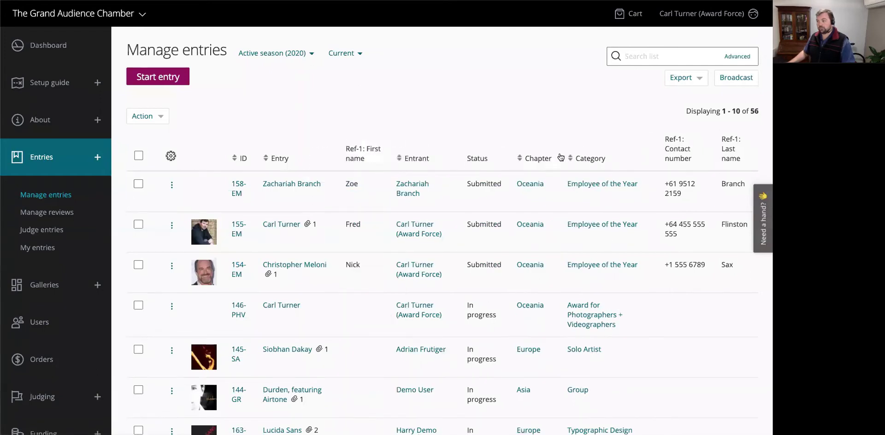
drag(729, 148, 392, 152)
drag(724, 155, 444, 156)
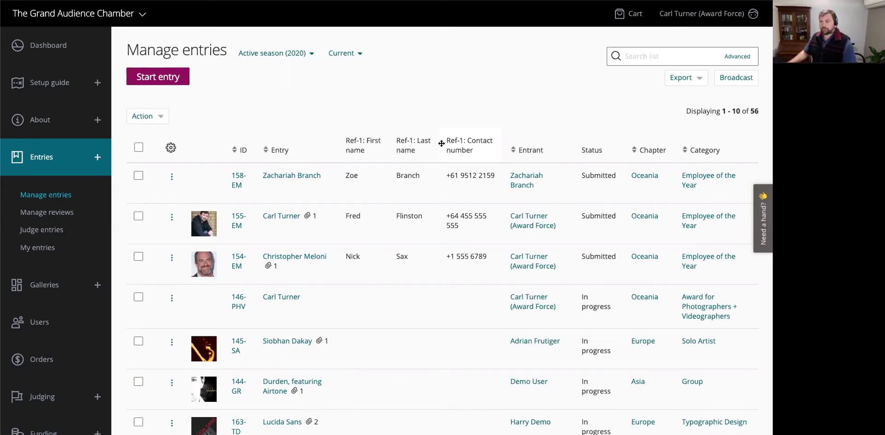
Deselect the Ref-1 Contact number, First name and Last name fields from the displayed fields.
click(170, 148)
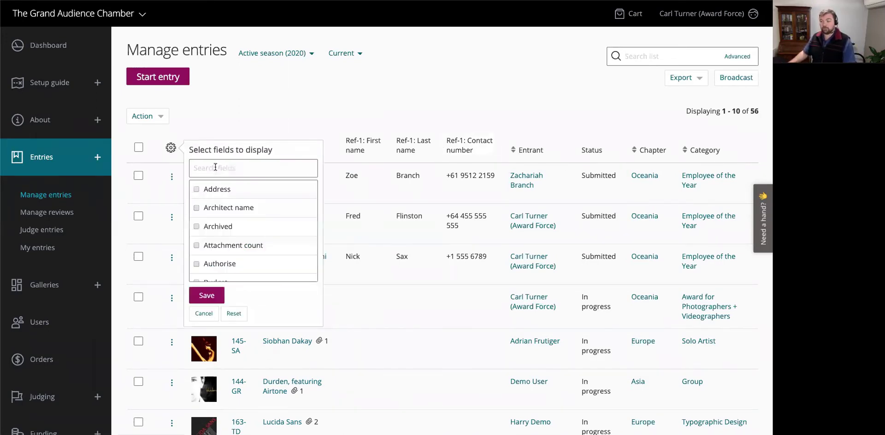
click(217, 170)
text(ref-1)
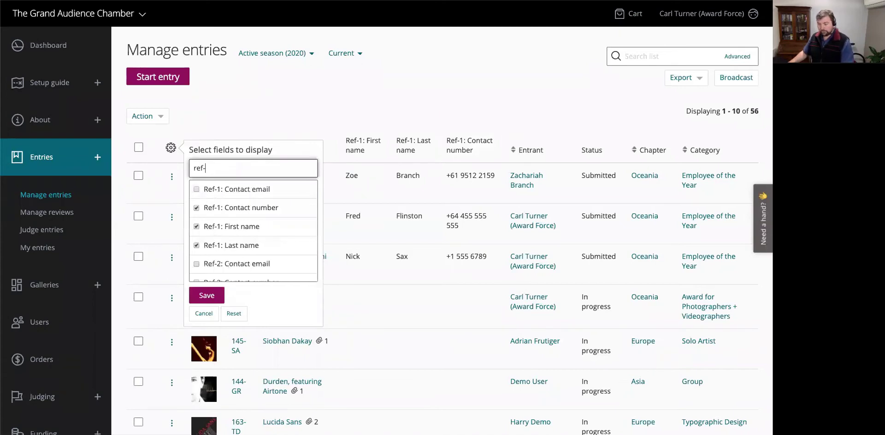
click(229, 210)
click(221, 230)
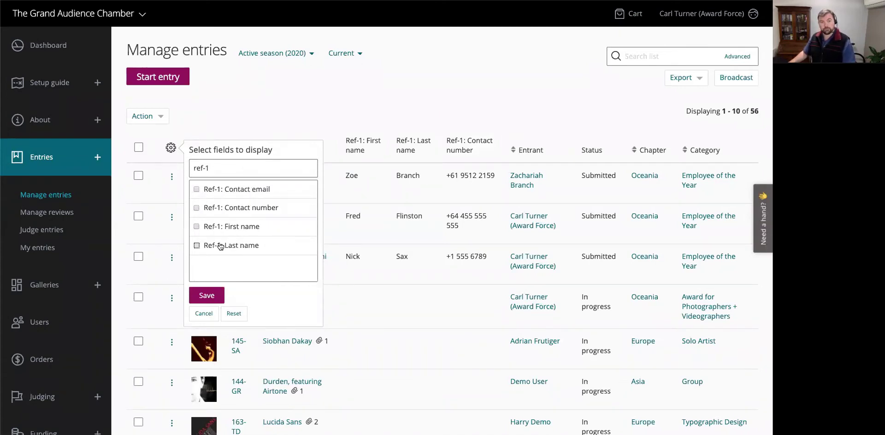
Select the Authorise field for display, save the selection, and review its values down the entries list.
drag(223, 169, 189, 168)
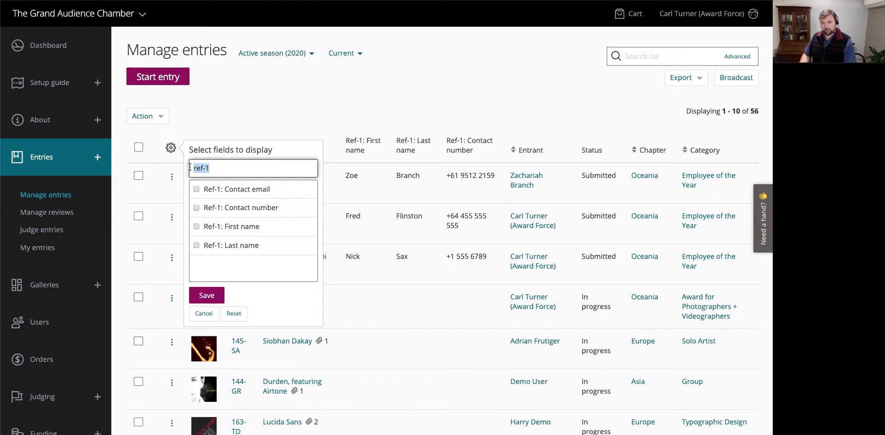
text(auth)
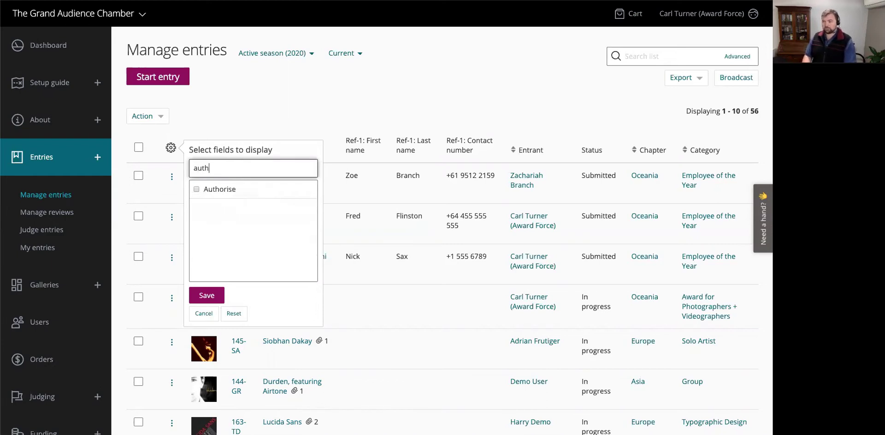
click(196, 190)
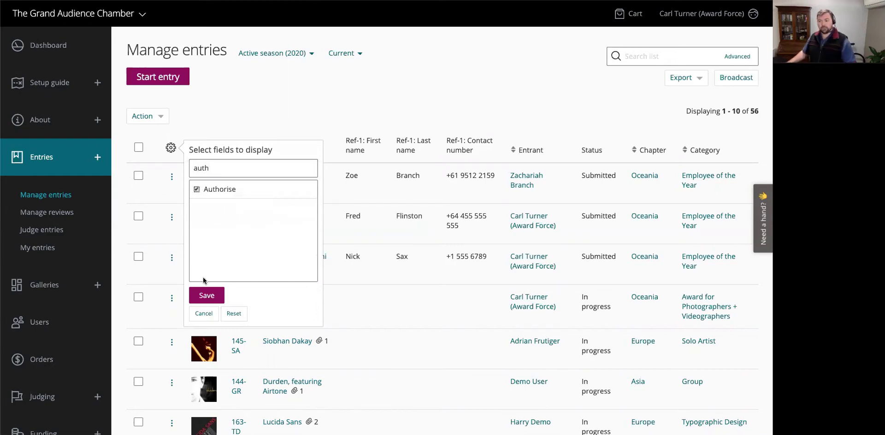
click(207, 296)
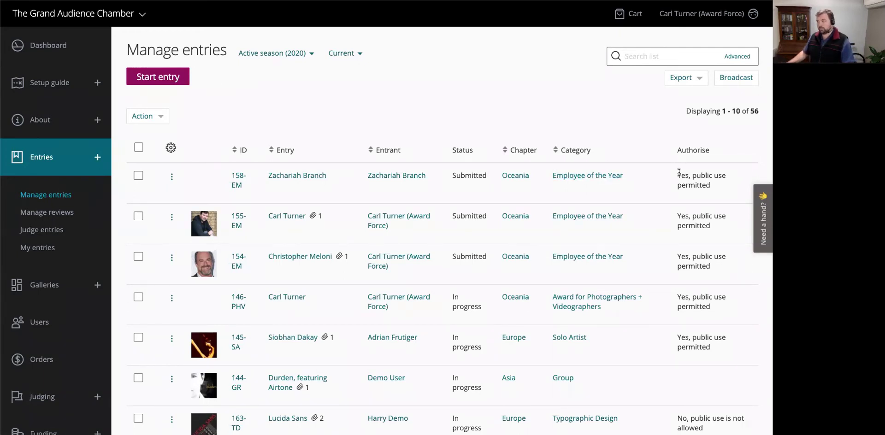
scroll(693, 288, down, 1)
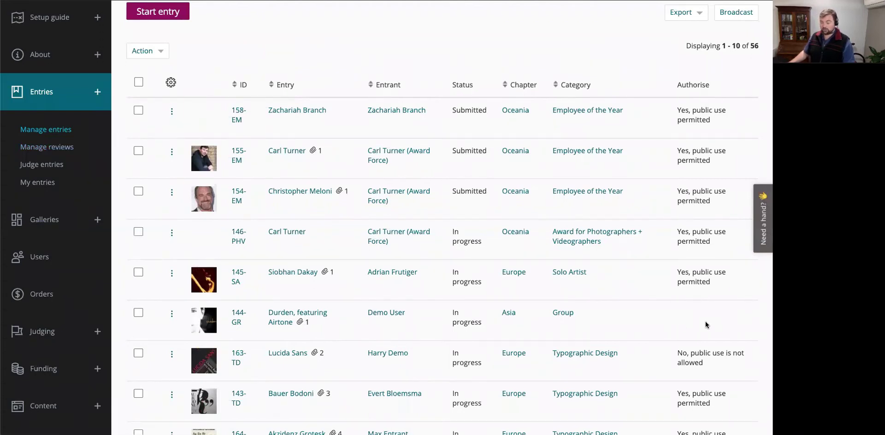
scroll(706, 315, down, 2)
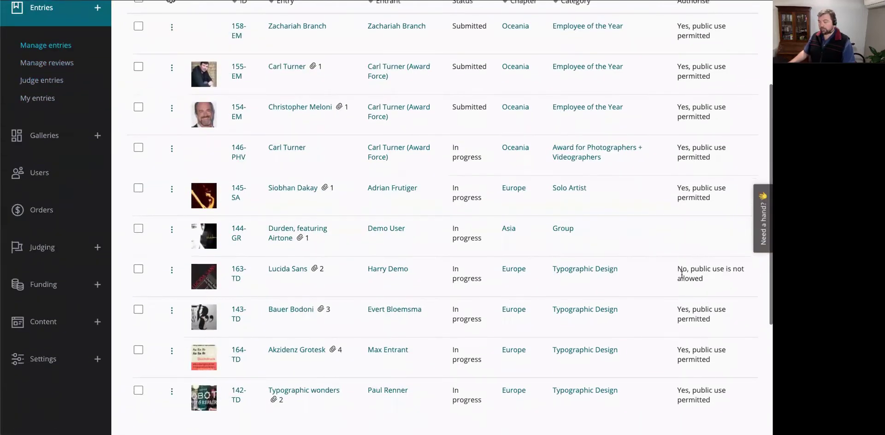
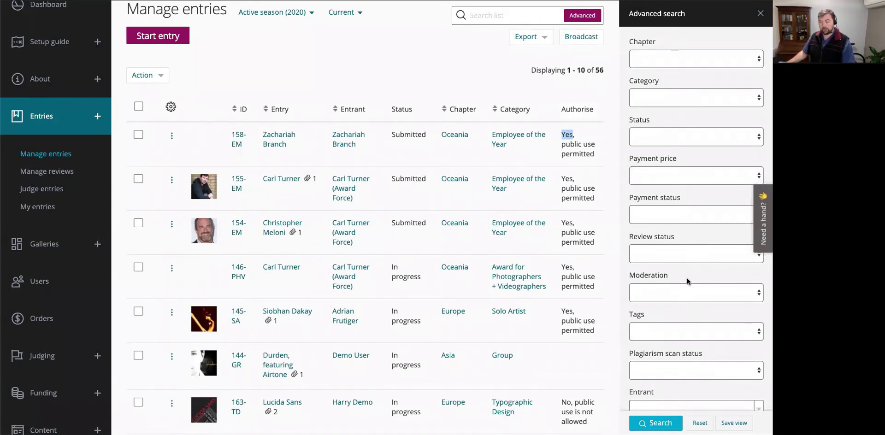
Examine which filters the advanced search offers for entries.
scroll(687, 282, down, 1)
scroll(687, 282, down, 1)
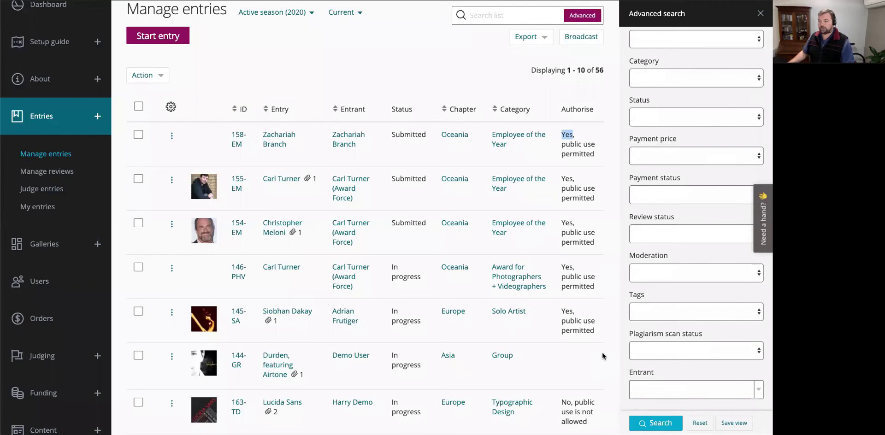
Go to the Fields settings and open the Authorise field for editing.
scroll(61, 391, down, 3)
scroll(61, 391, down, 2)
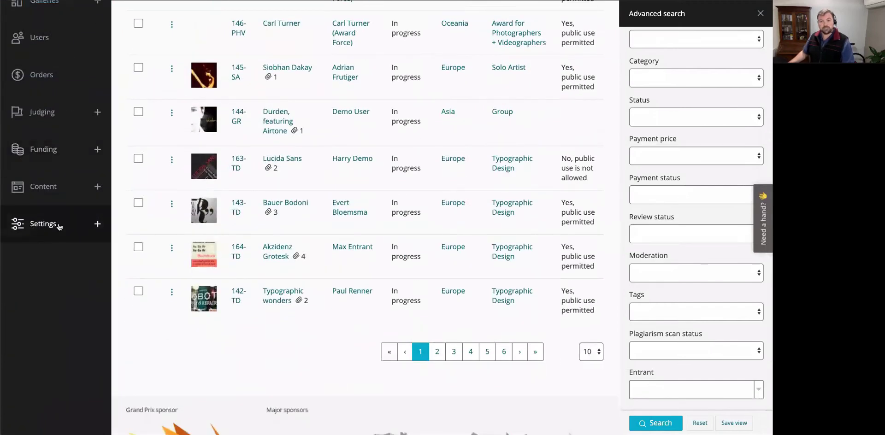
click(59, 226)
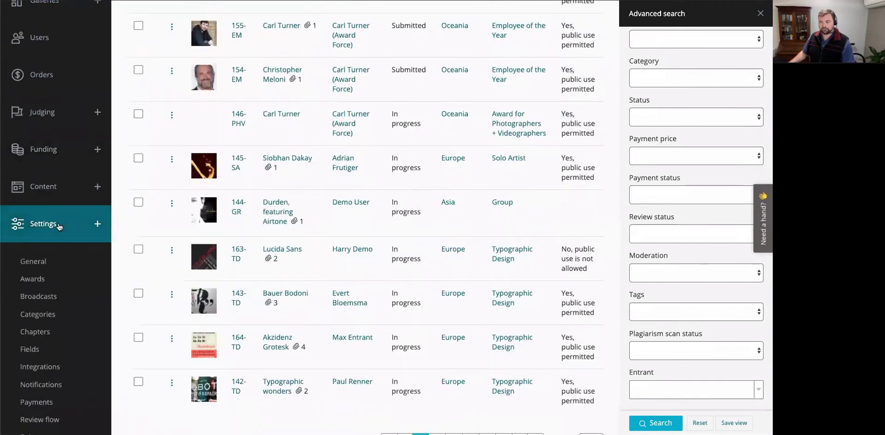
click(39, 354)
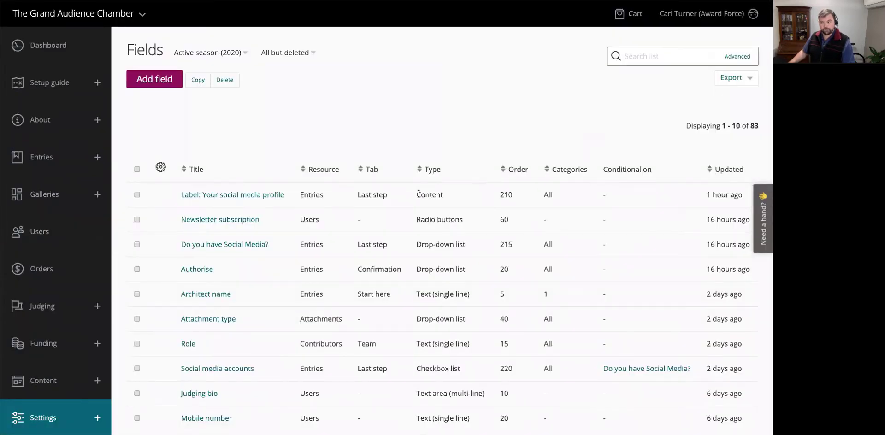
click(197, 269)
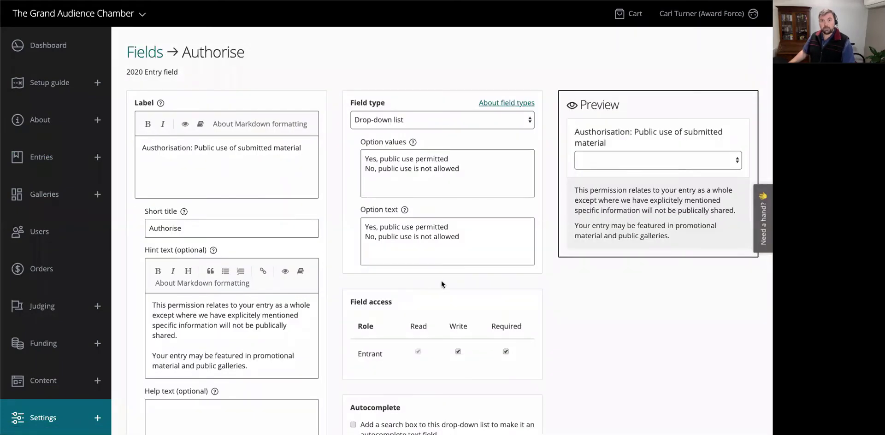
Make the Authorise field available in advanced search and save the field.
scroll(446, 280, down, 7)
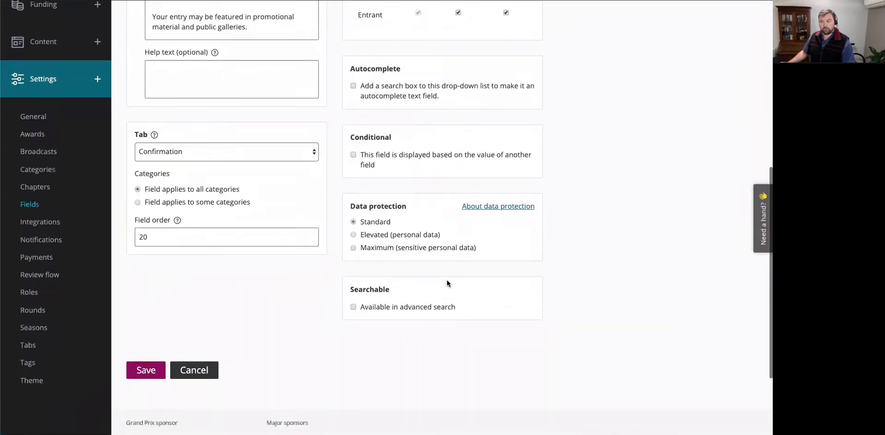
scroll(447, 280, down, 1)
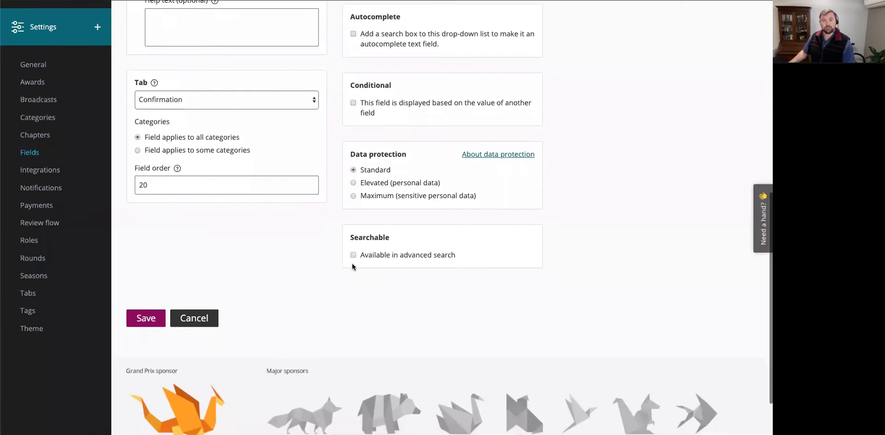
click(353, 254)
click(152, 318)
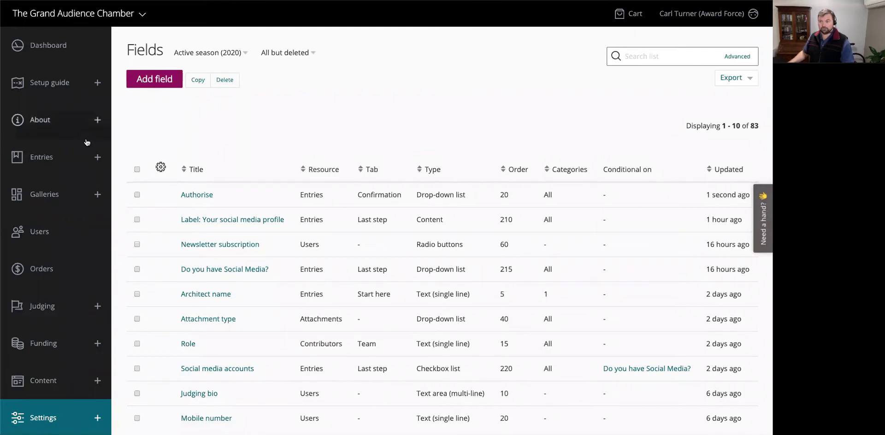
Go to Manage entries and run an advanced search for entries whose Authorise value is "Yes, public use permitted".
click(41, 156)
click(63, 196)
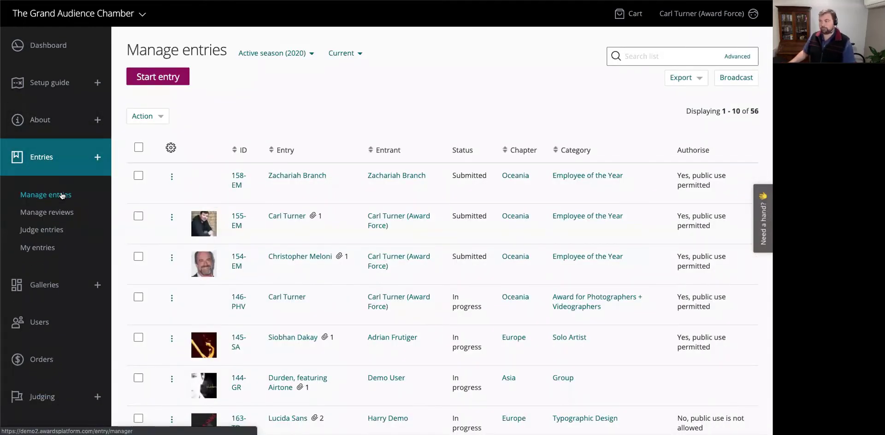
click(738, 56)
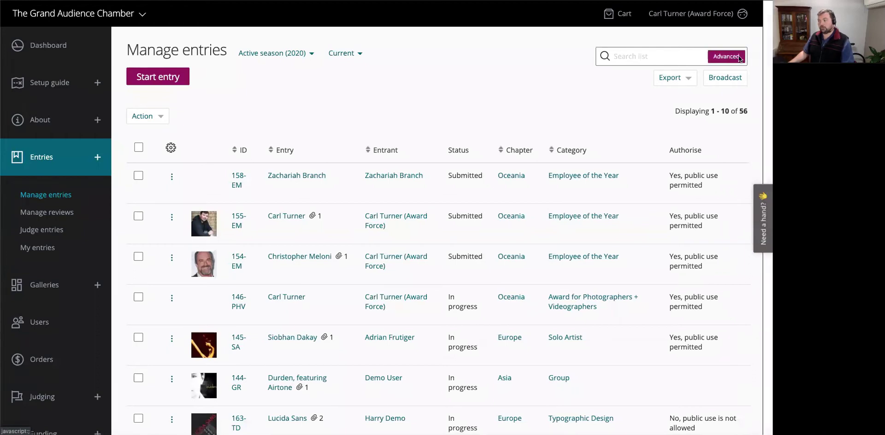
scroll(694, 322, down, 1)
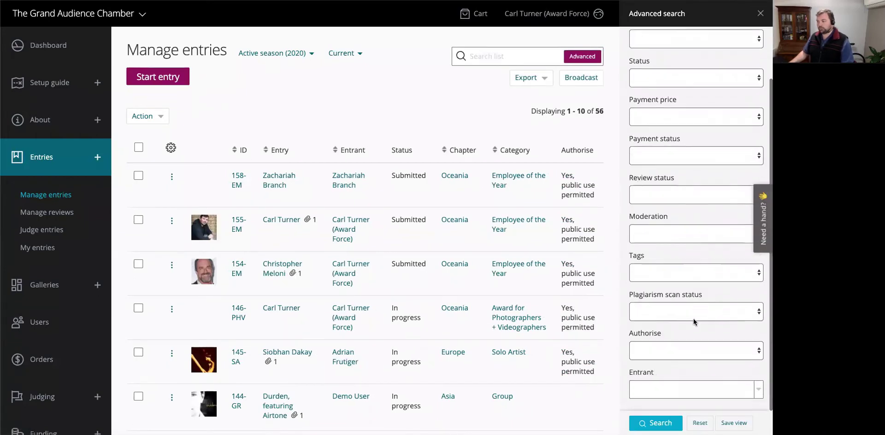
click(641, 356)
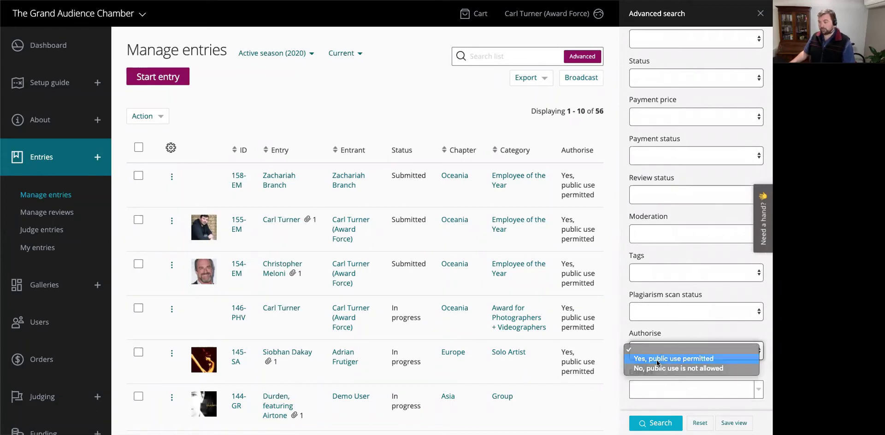
click(658, 363)
click(653, 425)
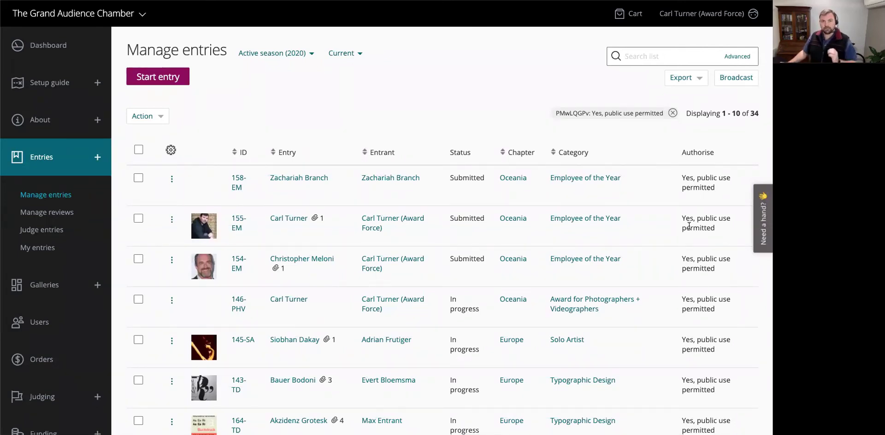
Select the first three filtered entries individually and check the displayed range against the total.
click(138, 178)
click(139, 218)
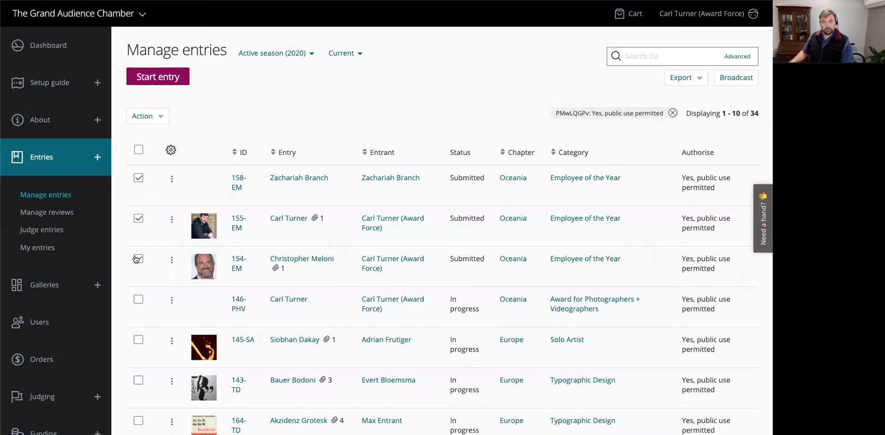
double_click(752, 114)
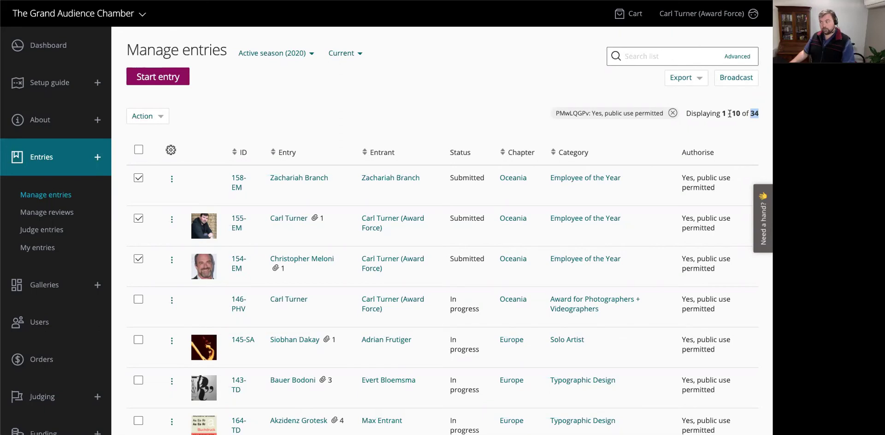
drag(686, 113, 741, 114)
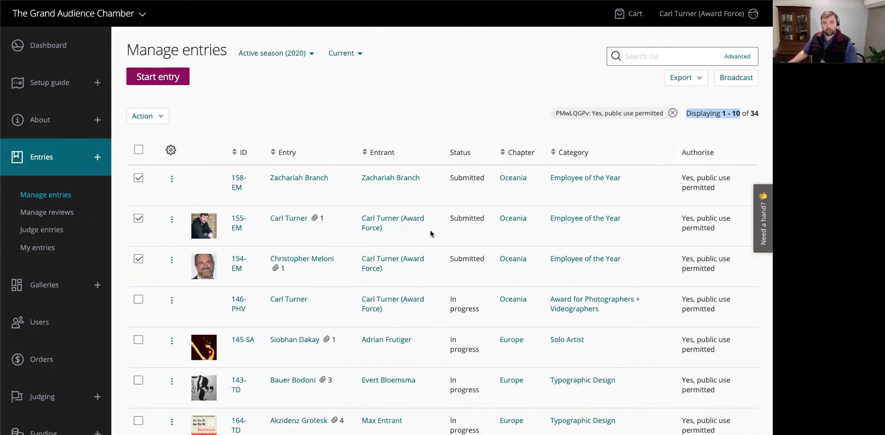
Set the filtered entries list to show 100 entries per page.
scroll(430, 233, down, 8)
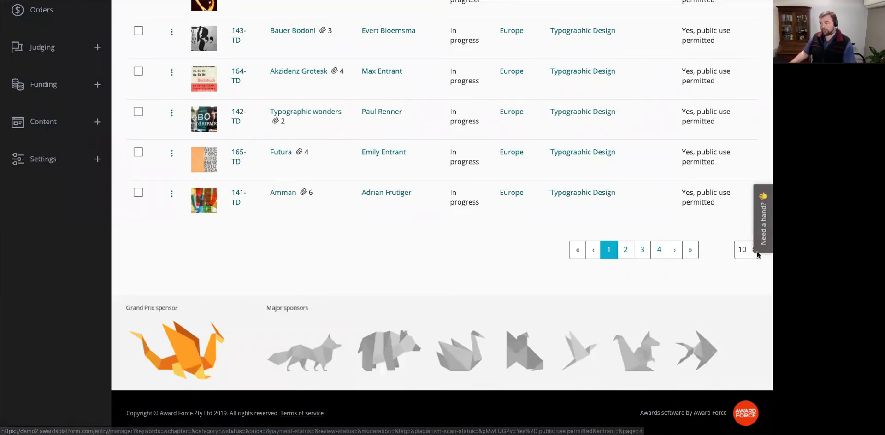
click(741, 251)
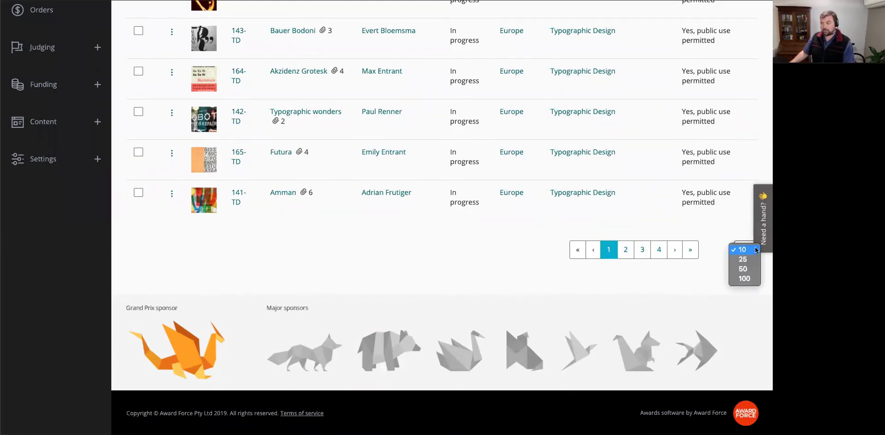
click(740, 280)
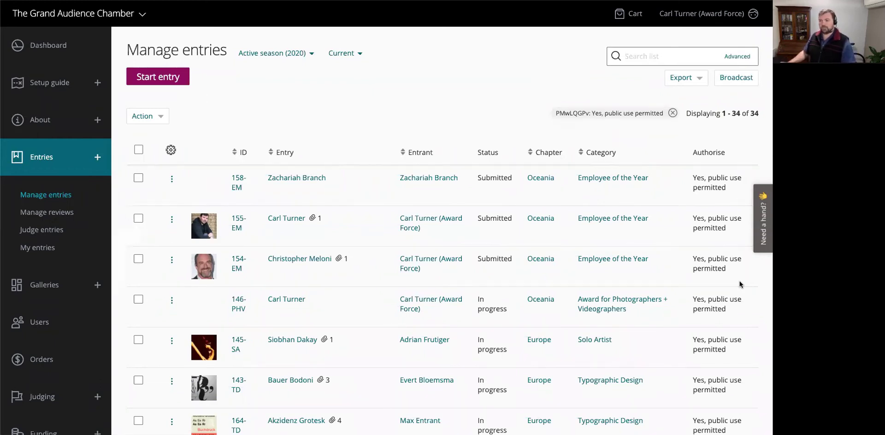
Select all filtered entries at once and check the selection down the list.
click(140, 150)
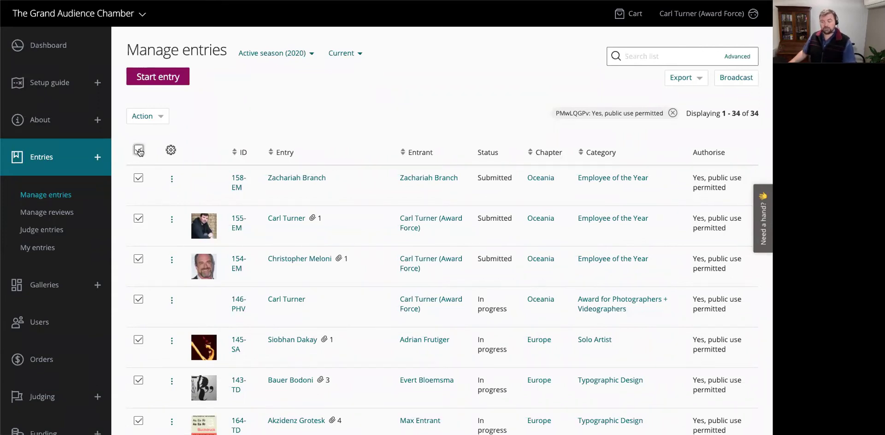
scroll(183, 231, down, 2)
scroll(178, 240, down, 12)
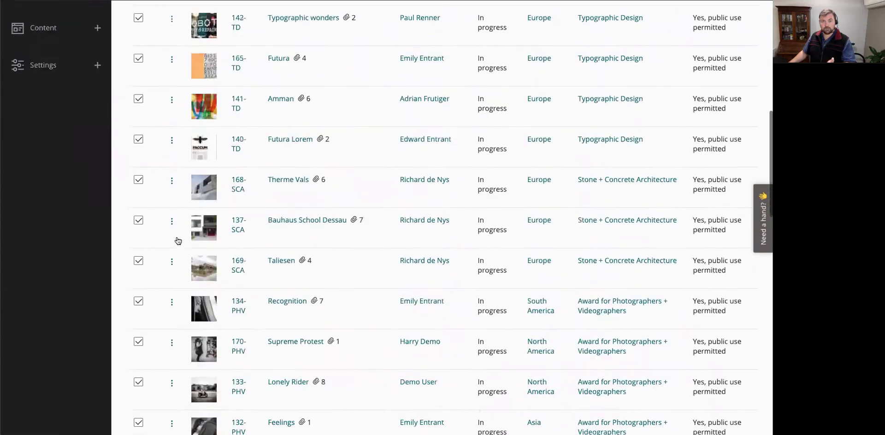
scroll(178, 240, up, 15)
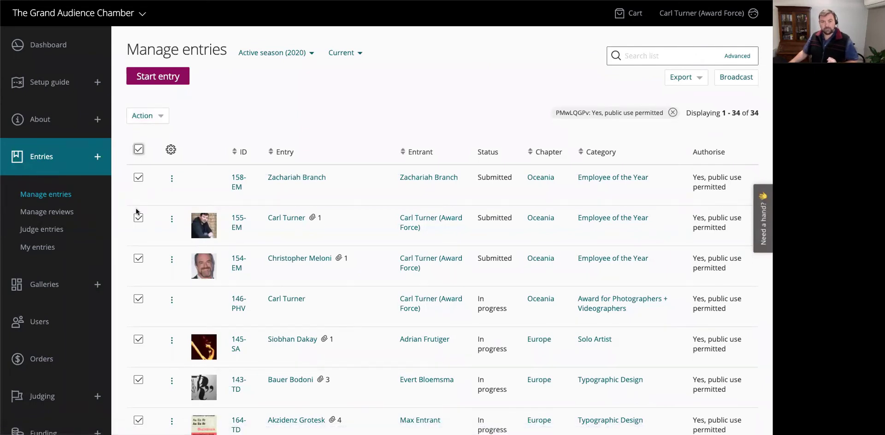
Apply the existing "Gallery (YES)" tag in bulk to all selected entries.
scroll(159, 121, down, 1)
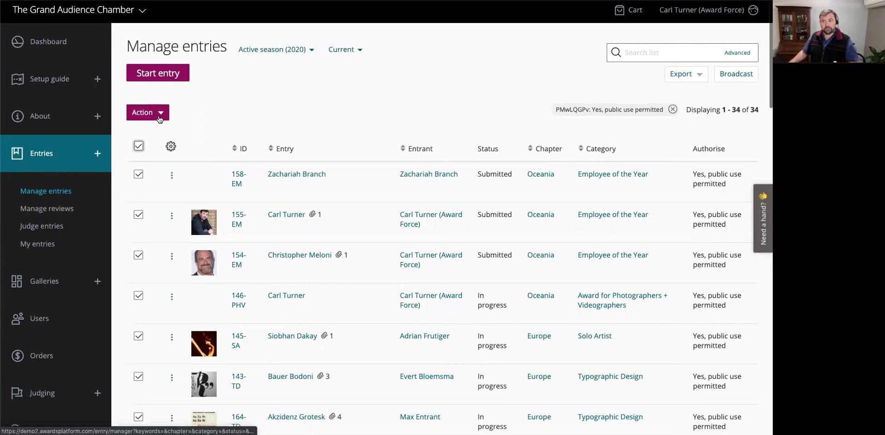
click(151, 117)
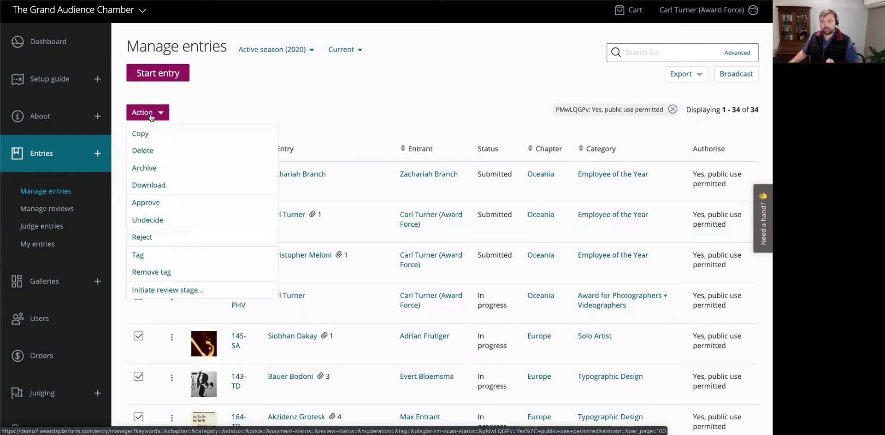
click(154, 257)
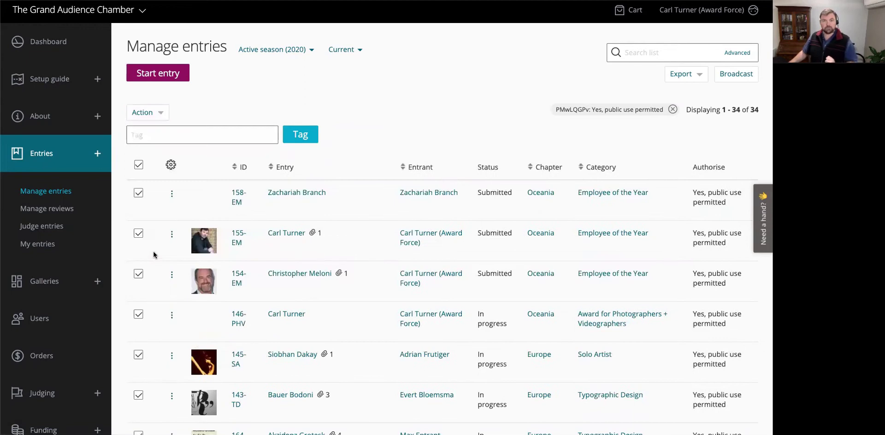
click(193, 139)
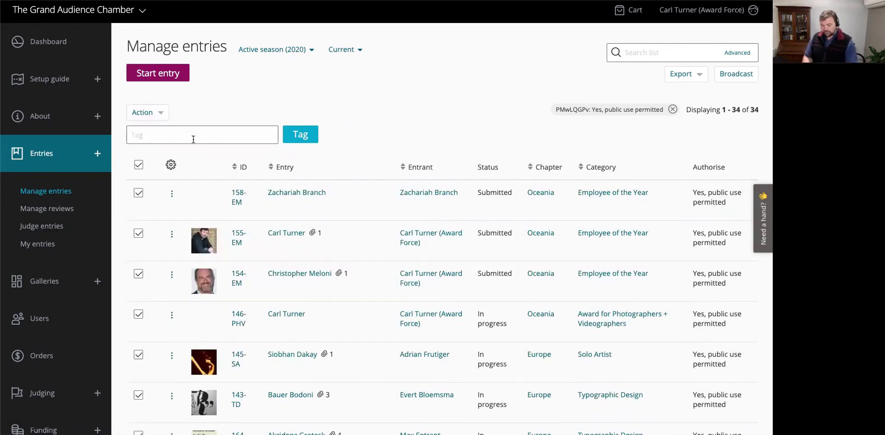
text(Gall)
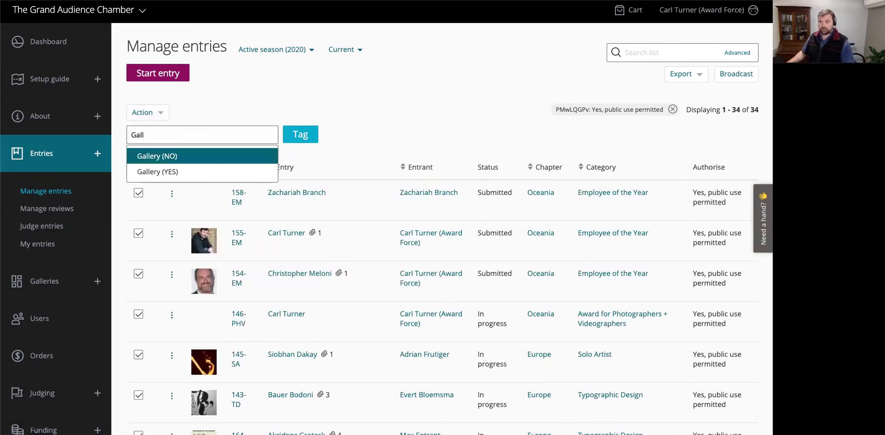
click(174, 173)
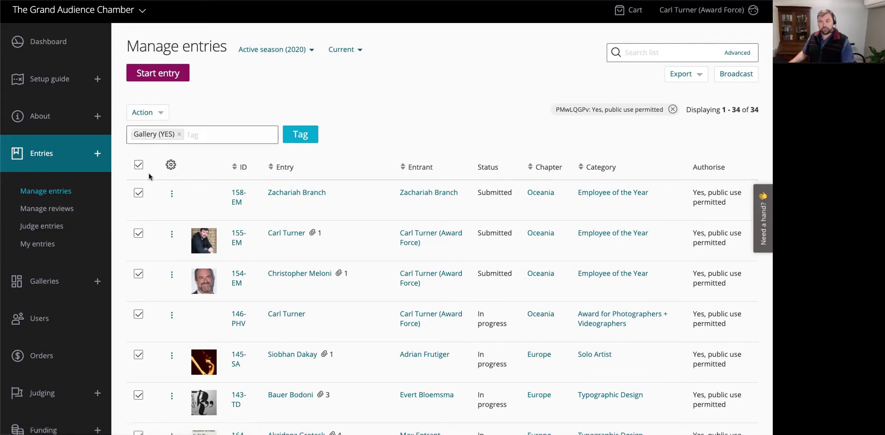
click(298, 134)
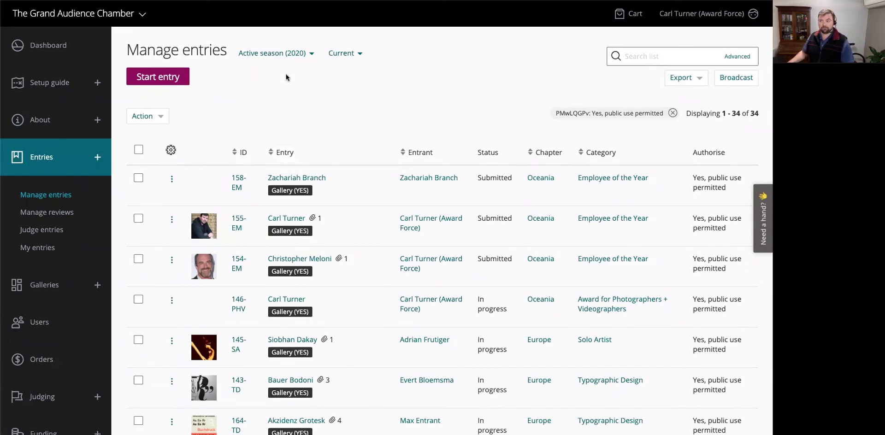
key(alt+Tab)
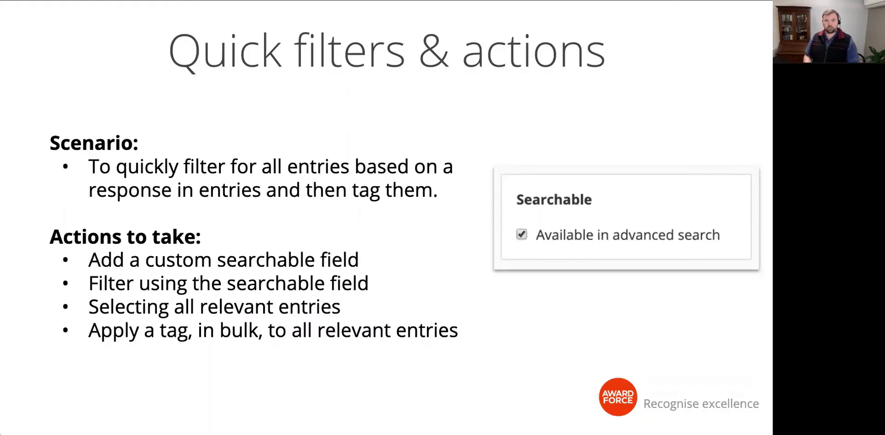
key(Right)
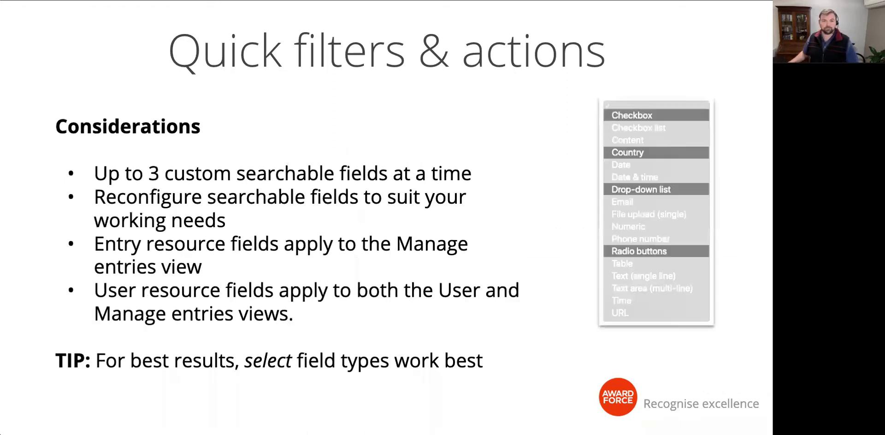
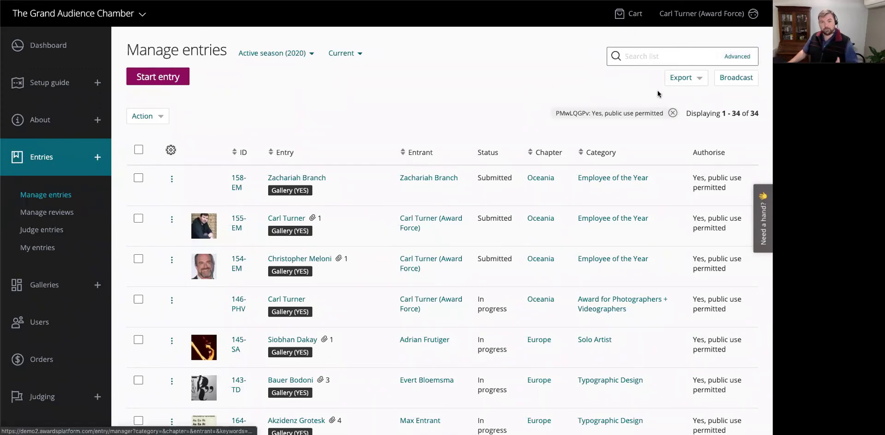
Clear the Authorise filter and search for entries with chapter Oceania, category Employee of the Year and status Submitted.
click(673, 114)
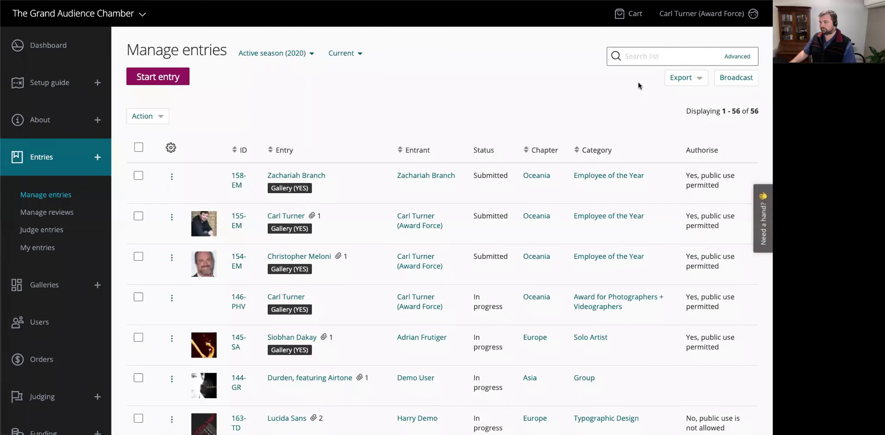
click(736, 58)
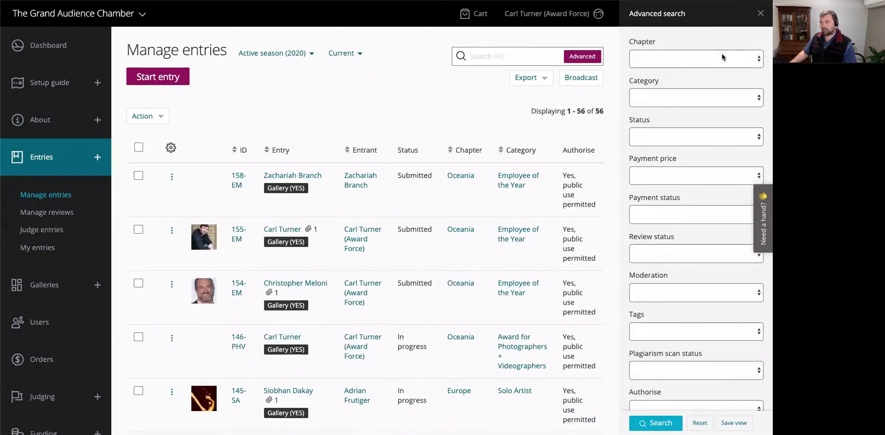
click(680, 62)
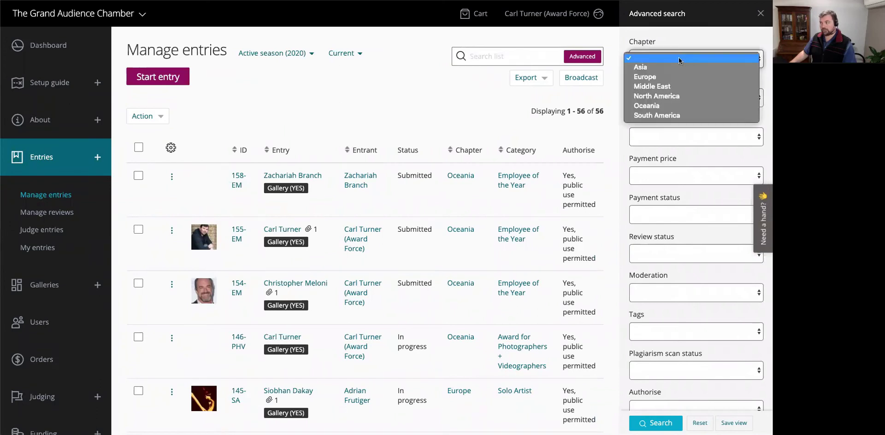
click(650, 106)
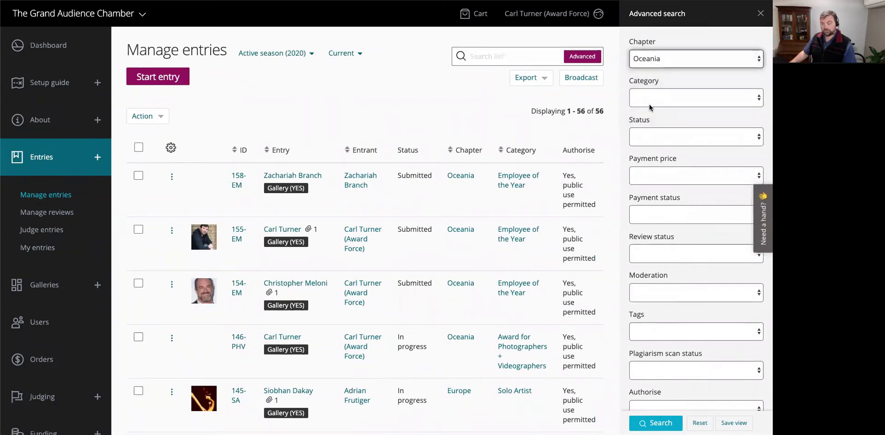
click(654, 100)
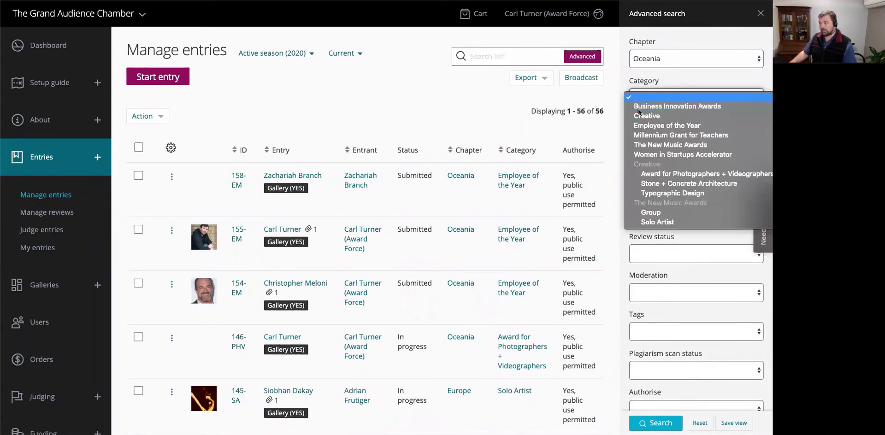
click(661, 125)
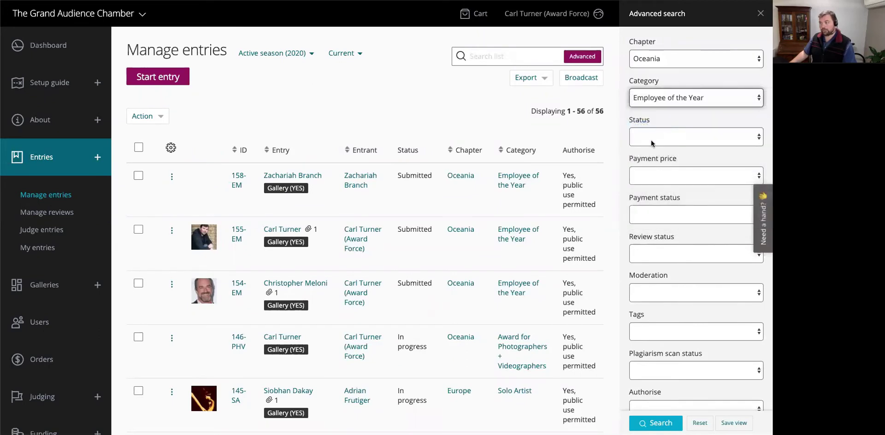
click(648, 140)
click(650, 145)
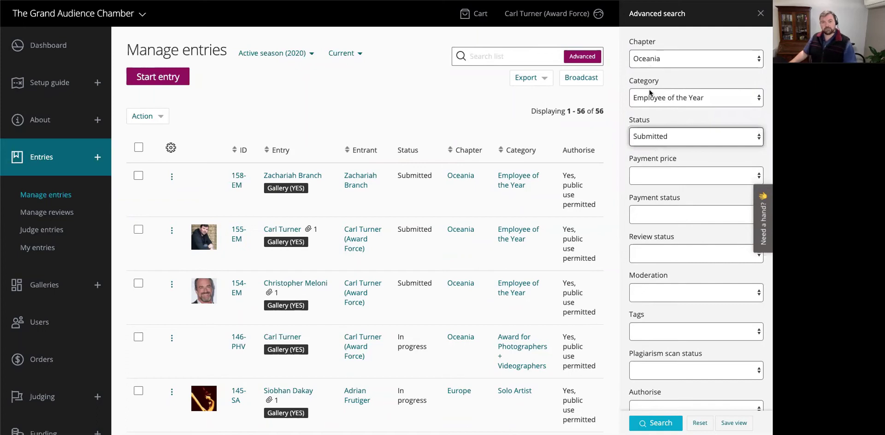
click(652, 424)
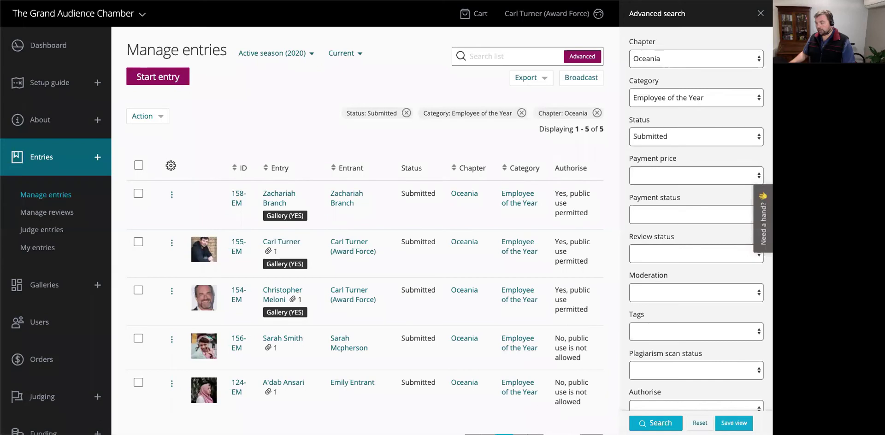
Save the current search as a shared view named "Oceana-Employee-Submitted".
click(734, 423)
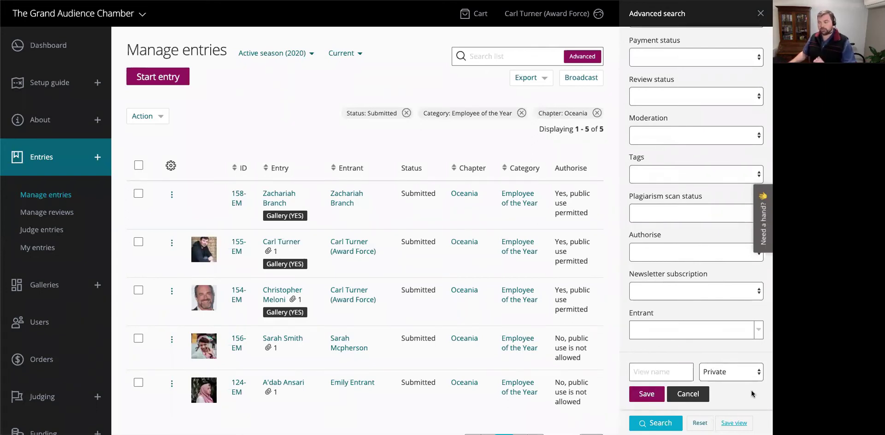
scroll(727, 351, up, 4)
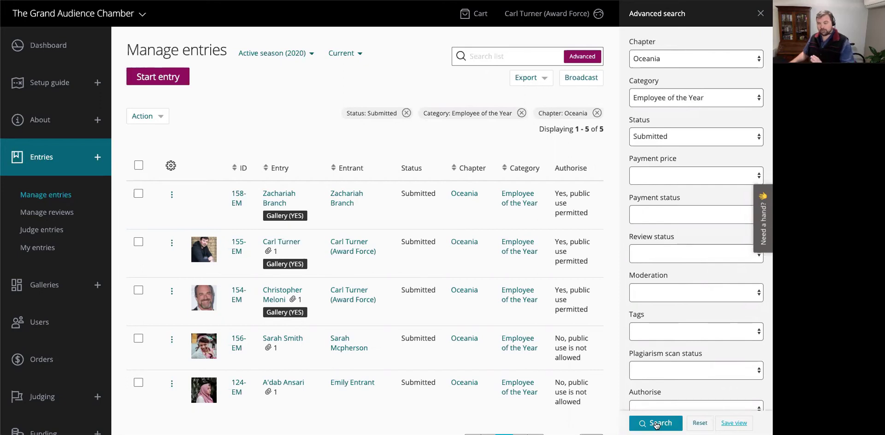
scroll(696, 337, down, 2)
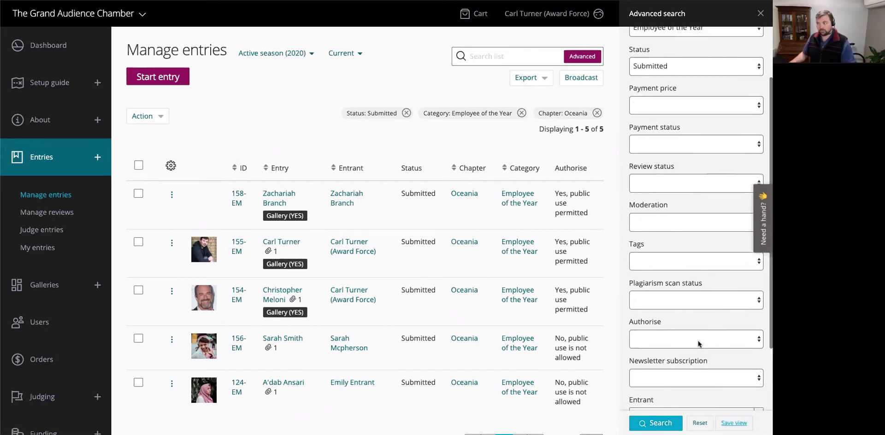
scroll(698, 342, down, 2)
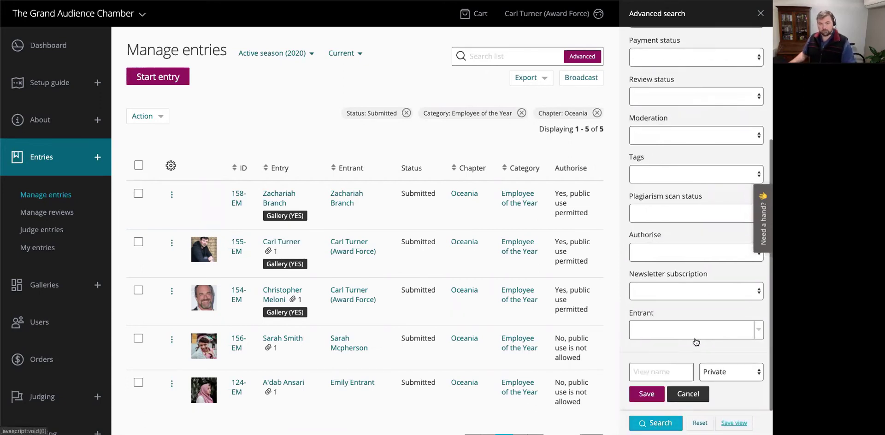
click(659, 372)
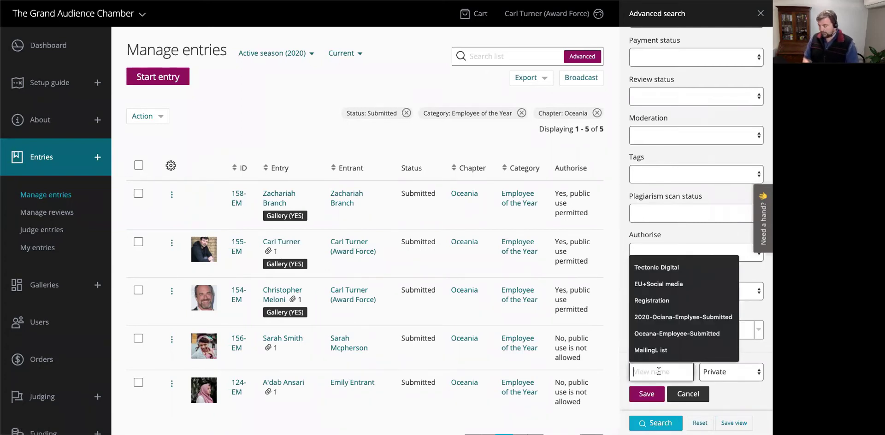
text(O)
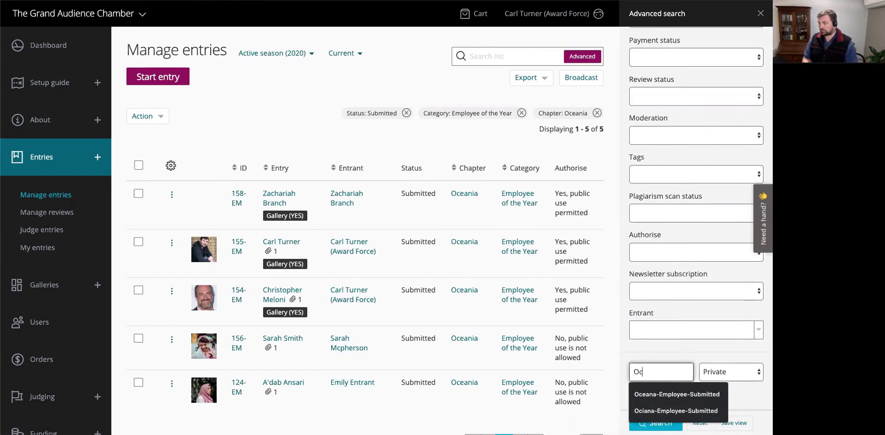
text(c)
key(Down)
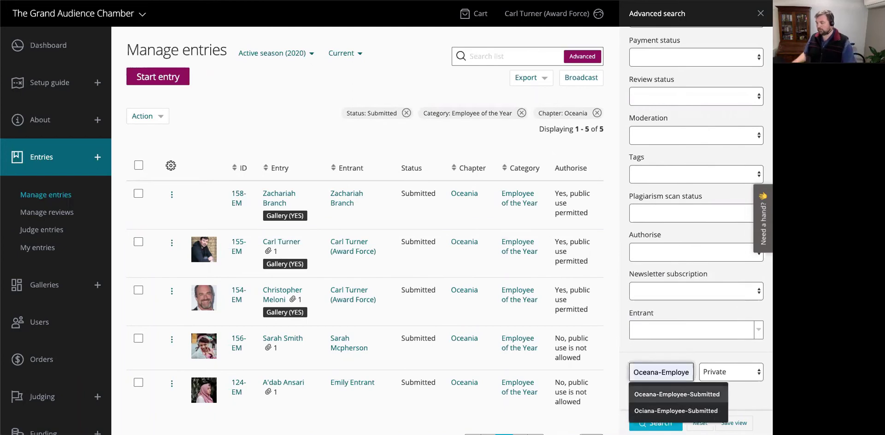
key(Return)
click(731, 374)
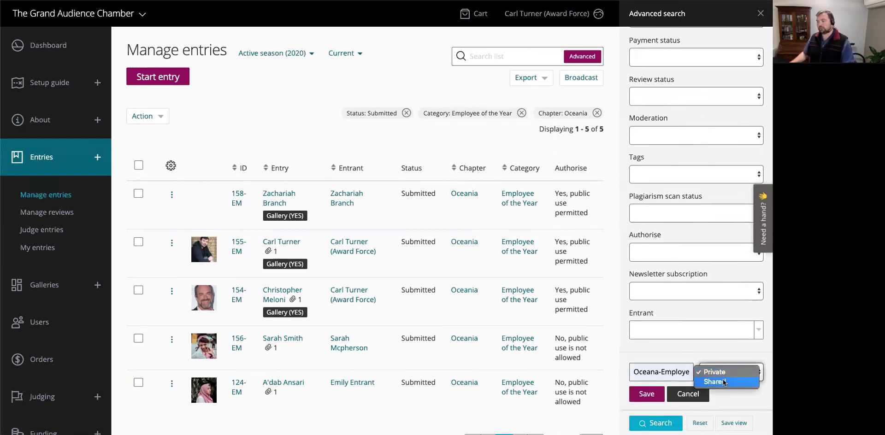
click(724, 381)
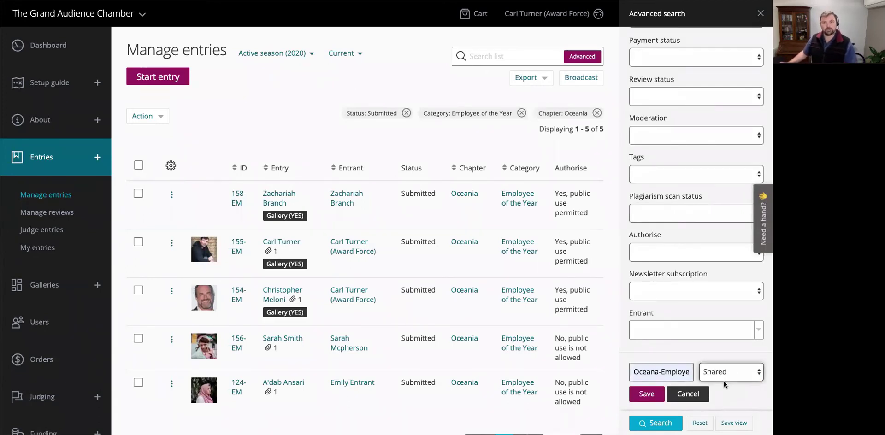
click(648, 394)
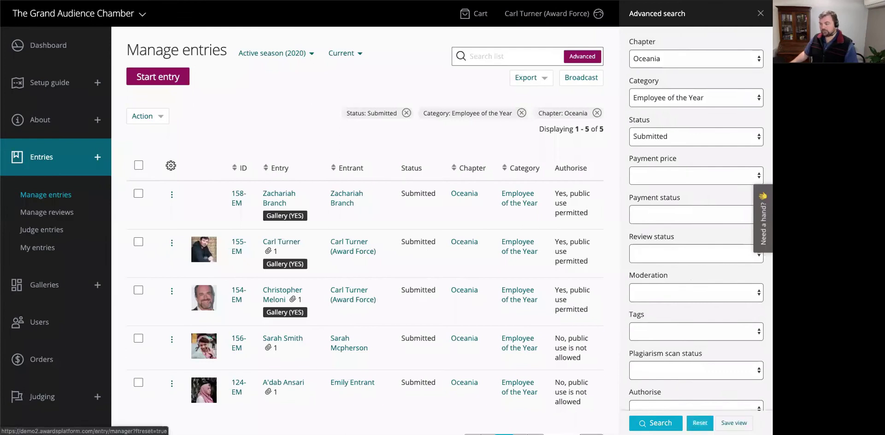
Reset the advanced search and reapply it from the saved view "Oceana-Employee-Submitted".
click(700, 422)
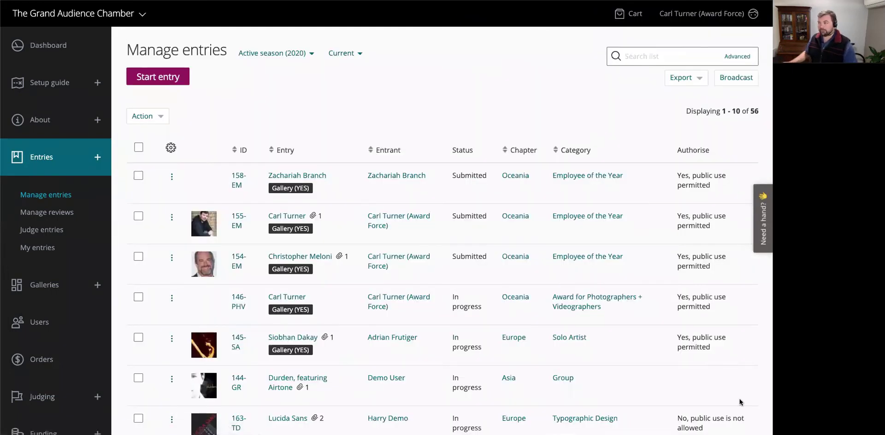
click(738, 57)
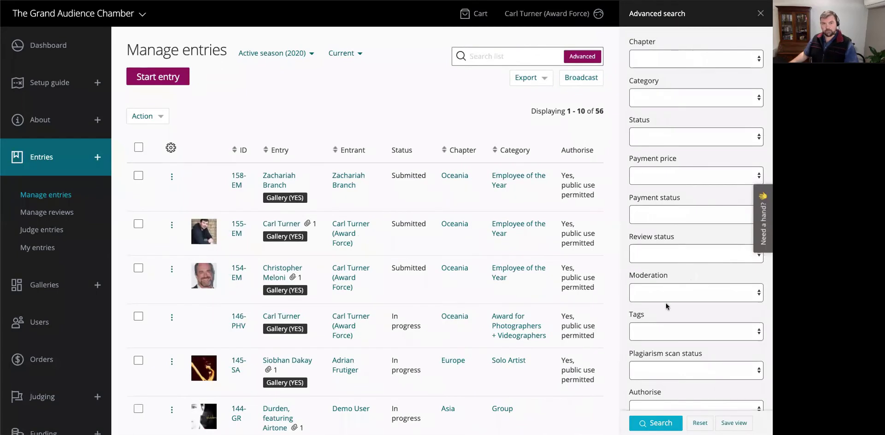
scroll(676, 325, down, 3)
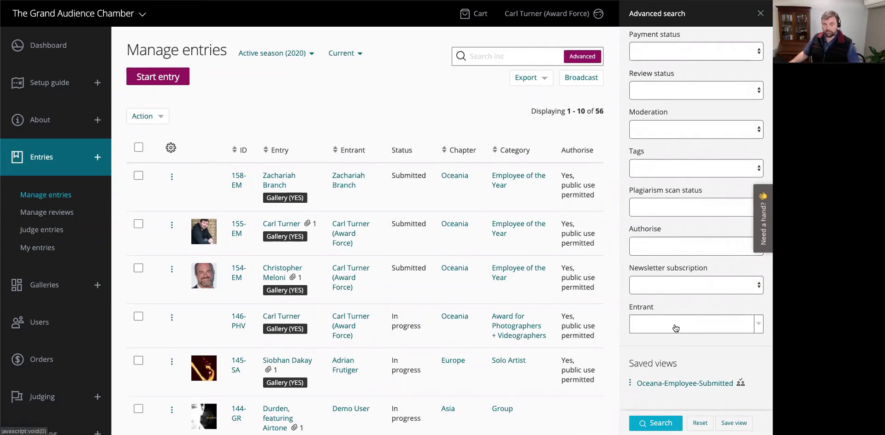
click(670, 384)
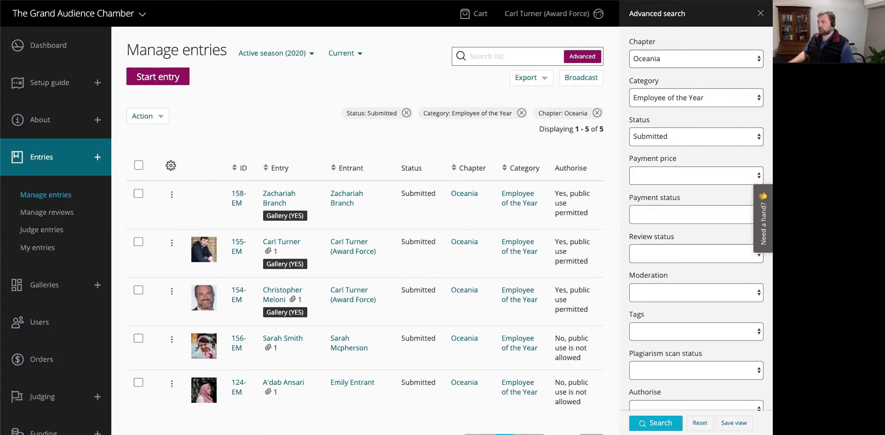
Search for entries with chapter Europe and Authorise "Yes, public use permitted", leaving category and status blank.
click(672, 61)
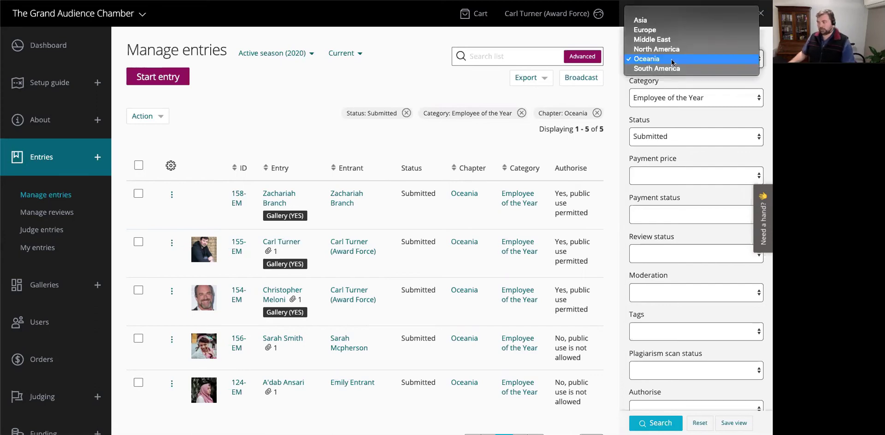
click(663, 30)
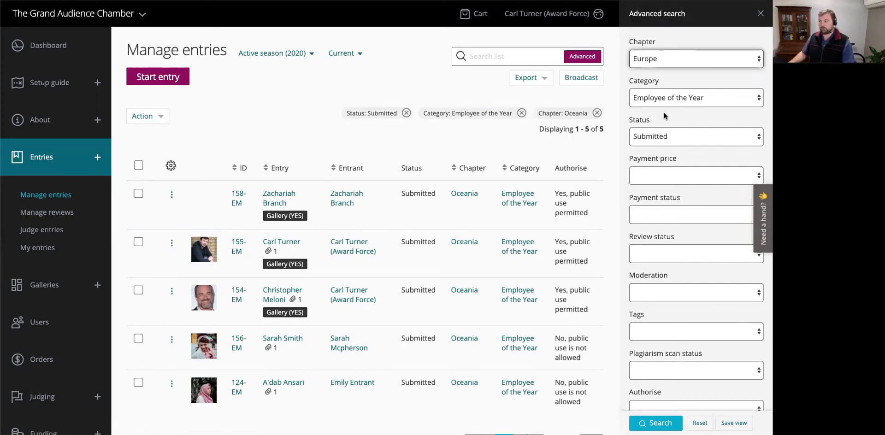
click(681, 100)
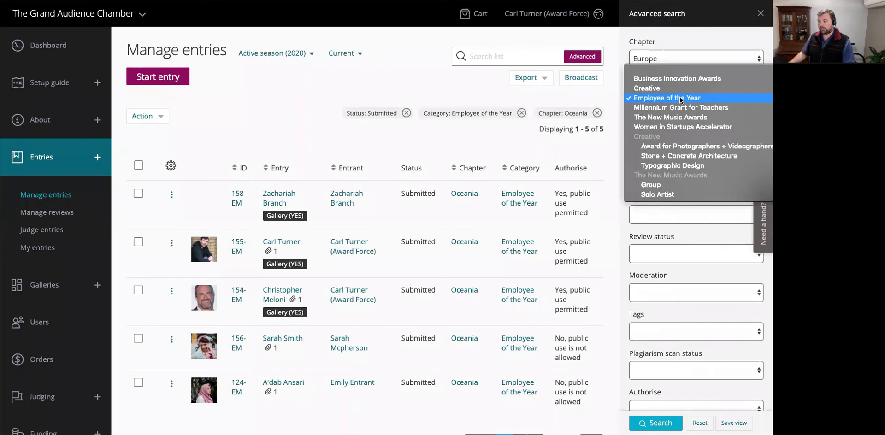
click(661, 71)
click(659, 134)
click(656, 131)
scroll(656, 331, down, 5)
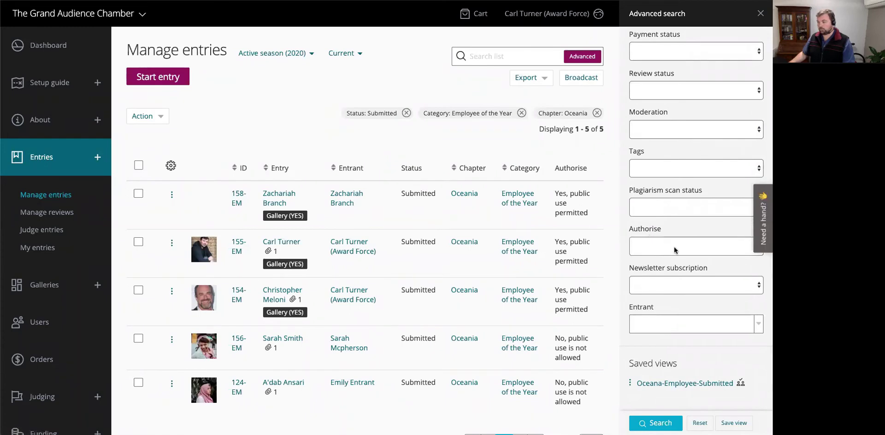
click(671, 249)
click(653, 258)
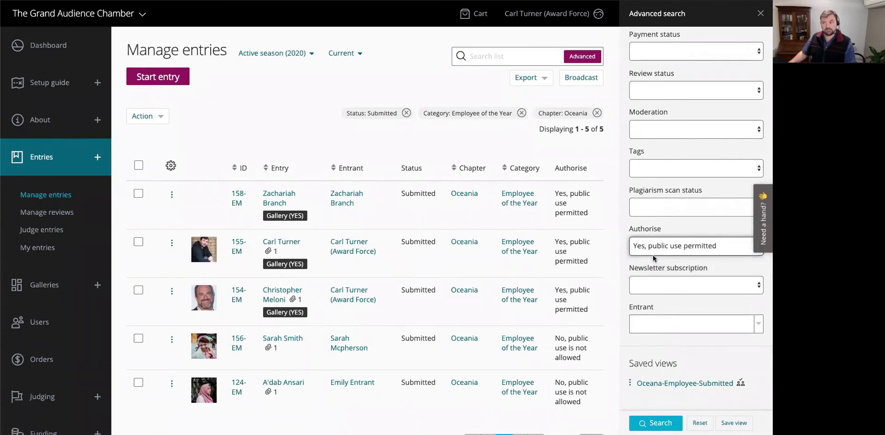
click(654, 423)
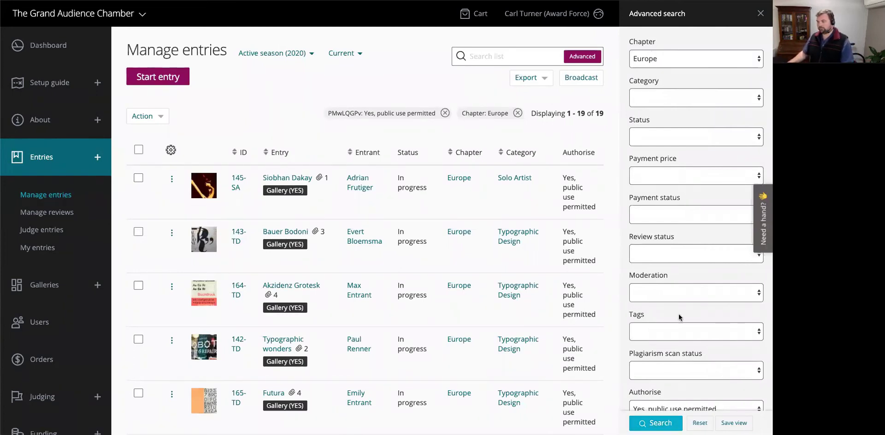
Show the "Do you have Social Media?" field as a column in the entries list and hide the Authorise column.
scroll(679, 327, down, 2)
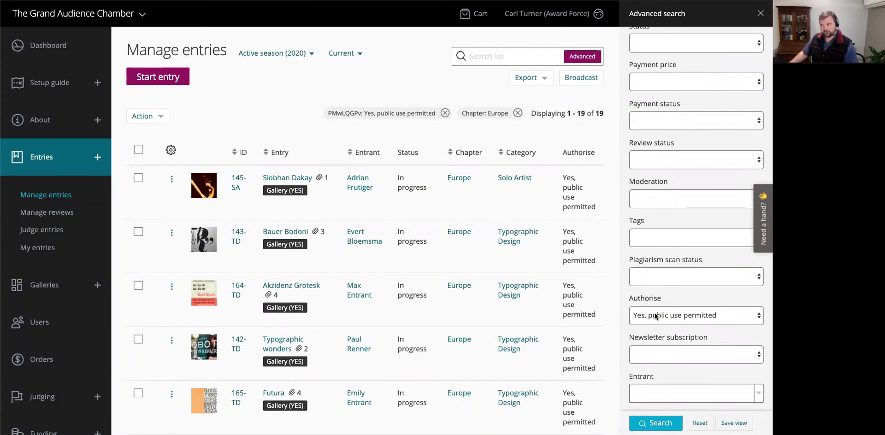
click(170, 150)
click(216, 171)
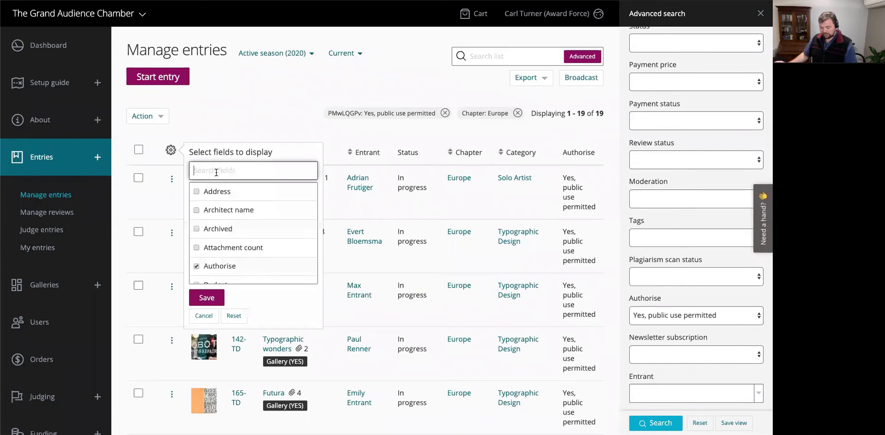
text(soc)
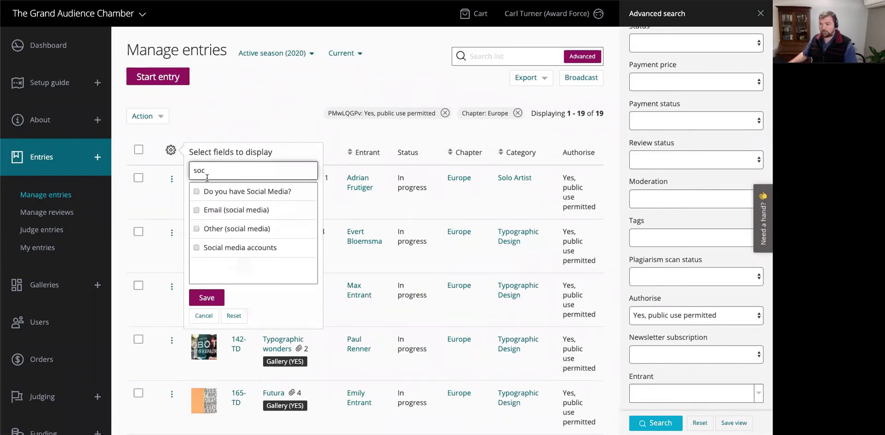
click(228, 192)
click(208, 297)
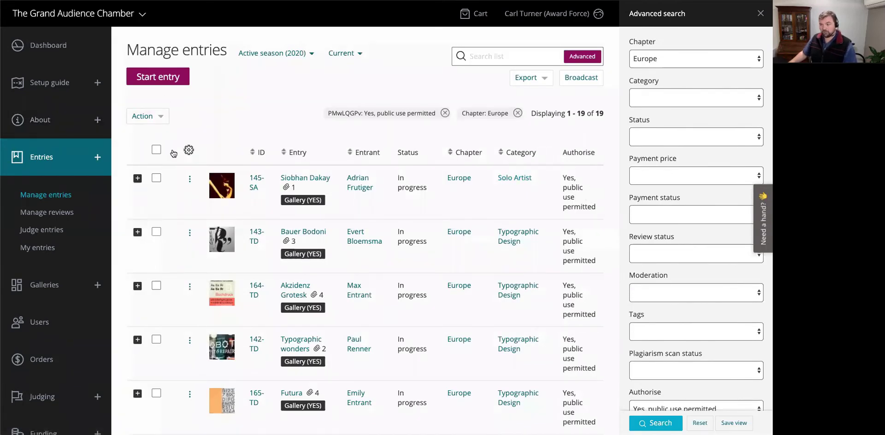
click(188, 150)
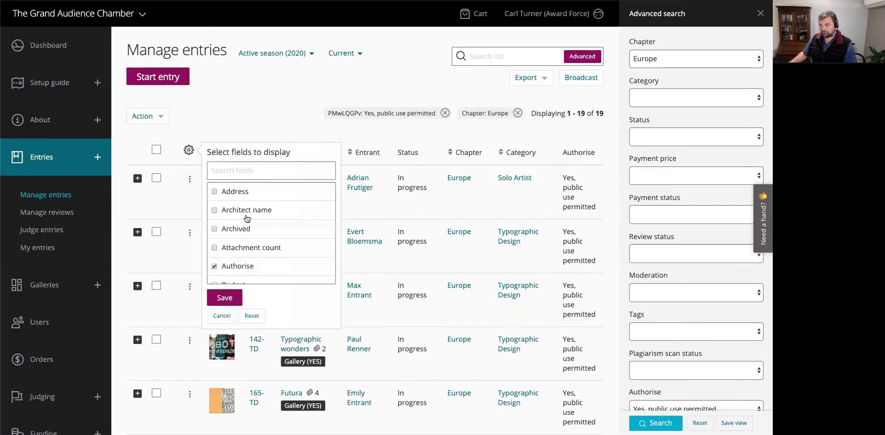
click(225, 296)
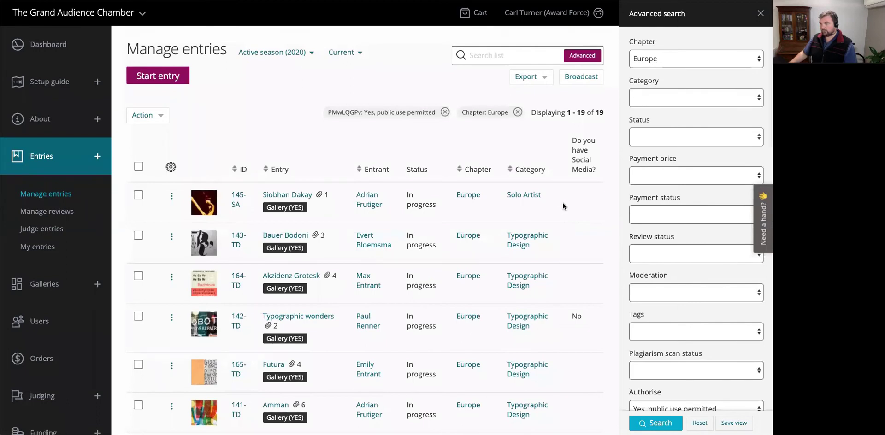
Check the "Do you have Social Media?" column down the filtered entries and reset the search.
scroll(574, 215, down, 1)
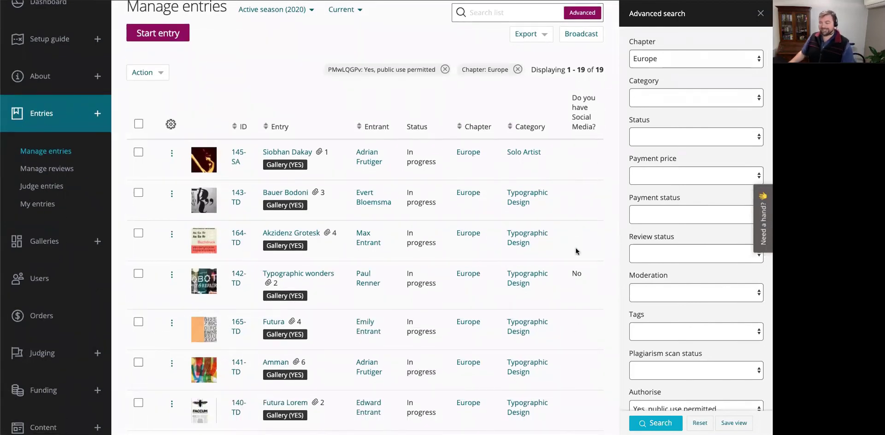
scroll(571, 231, down, 4)
click(700, 425)
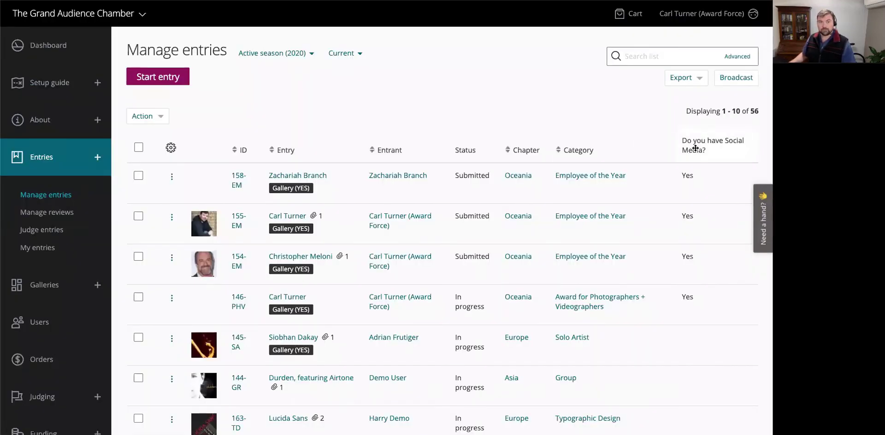
Make the "Do you have Social Media?" field available in advanced search in the field settings and return to Manage entries.
scroll(58, 300, down, 5)
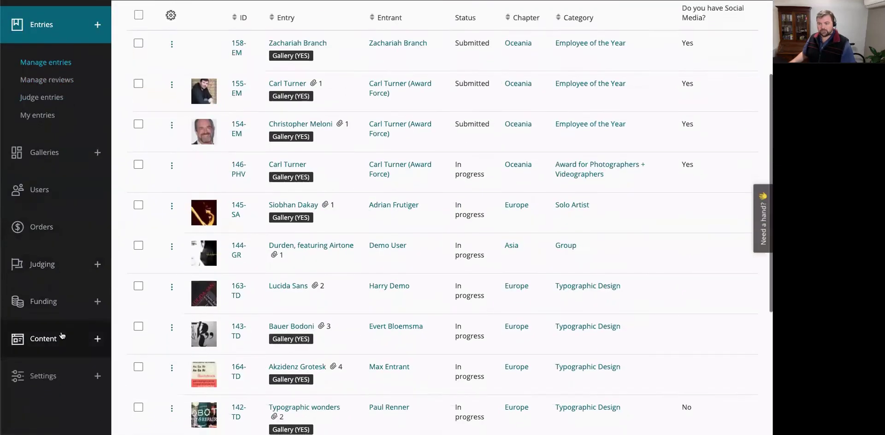
click(58, 299)
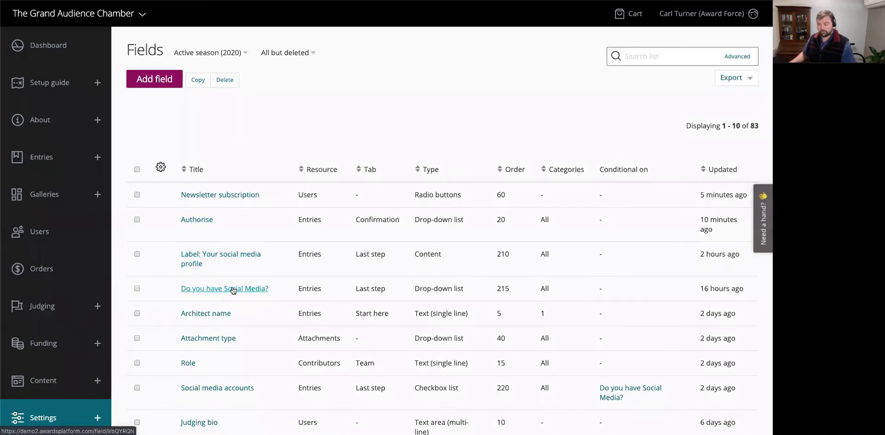
click(249, 289)
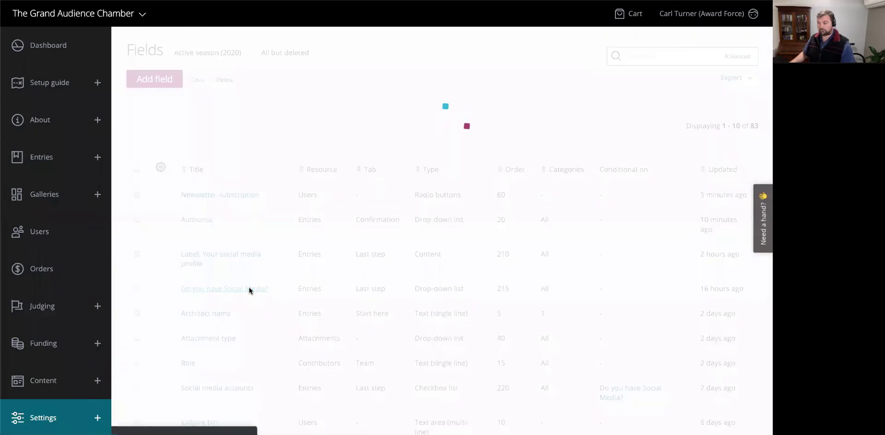
scroll(472, 299, down, 10)
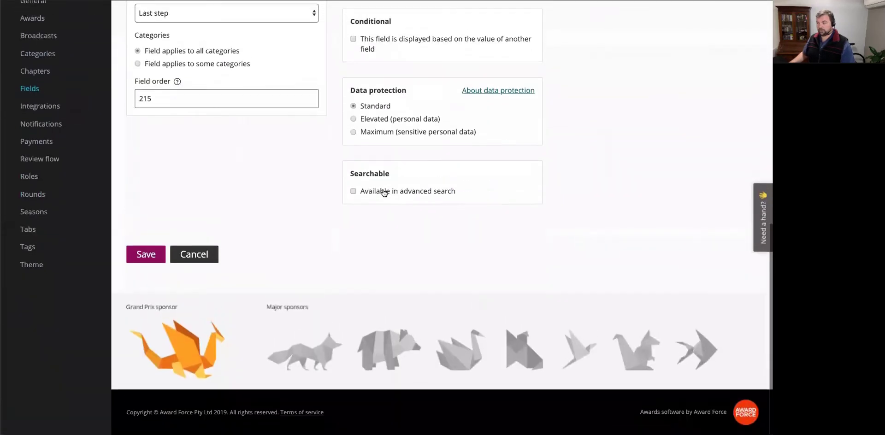
click(160, 256)
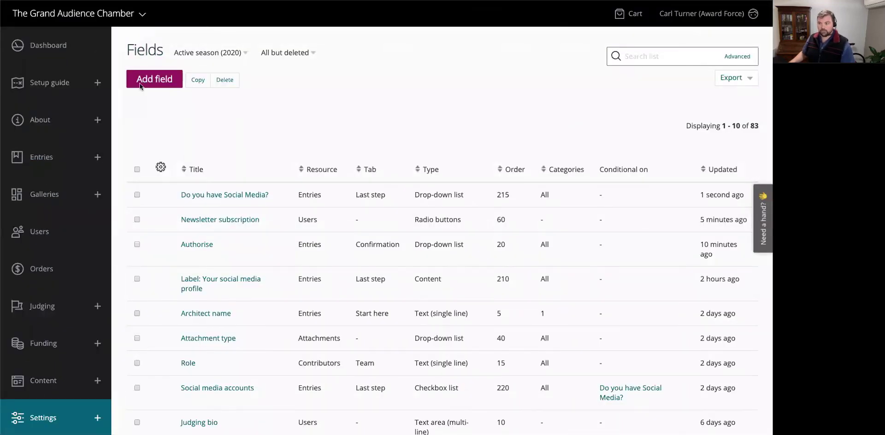
click(54, 161)
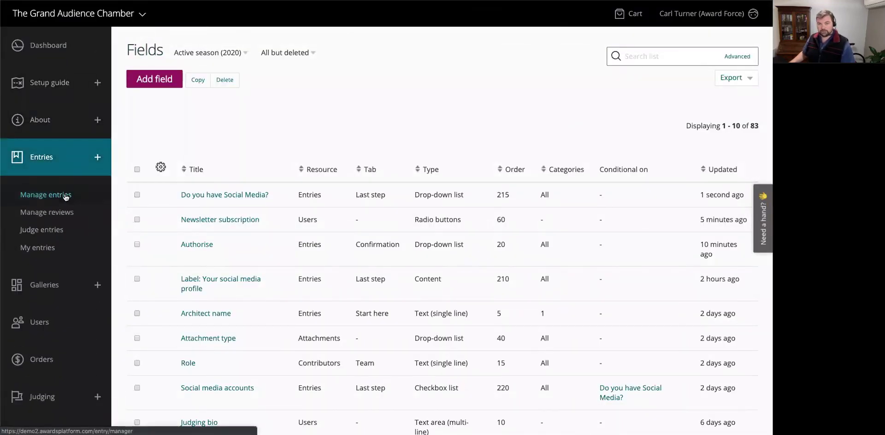
click(66, 196)
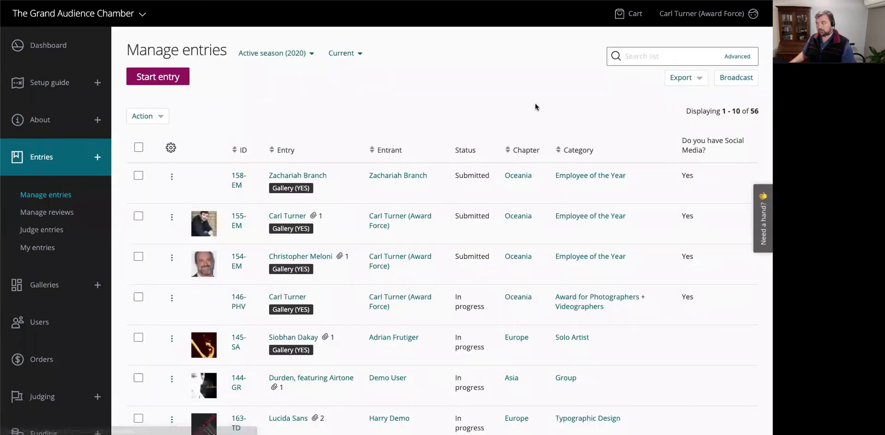
Search for entries with chapter Europe and "Do you have Social Media?" set to Yes.
click(724, 56)
click(723, 57)
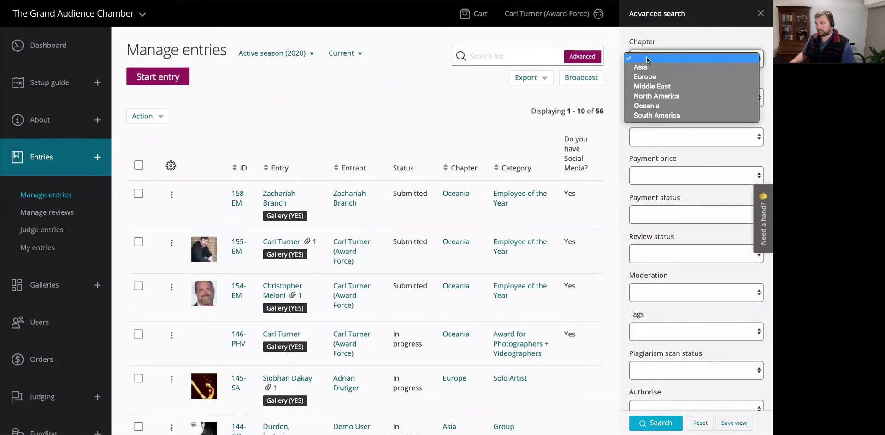
click(650, 78)
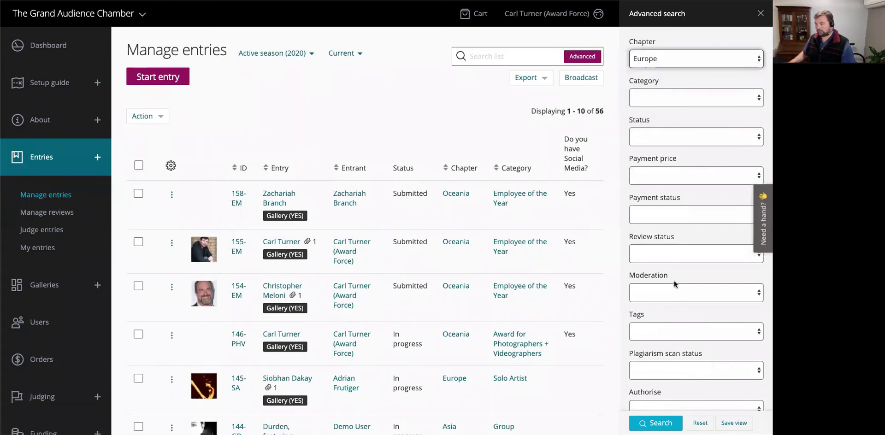
scroll(674, 280, down, 5)
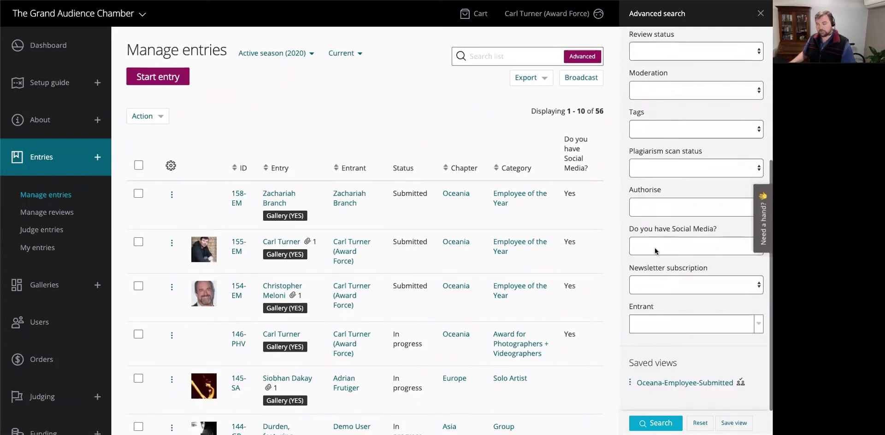
click(655, 247)
click(651, 255)
click(660, 423)
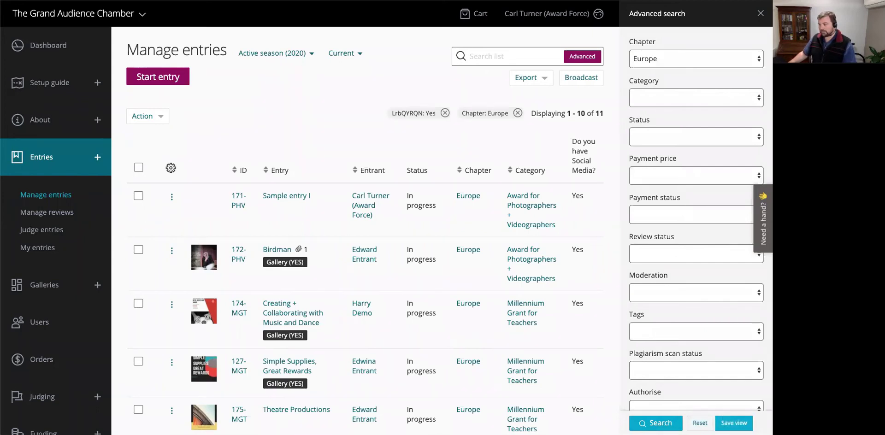
Save the current search as a shared view named "EU+Social media".
click(731, 418)
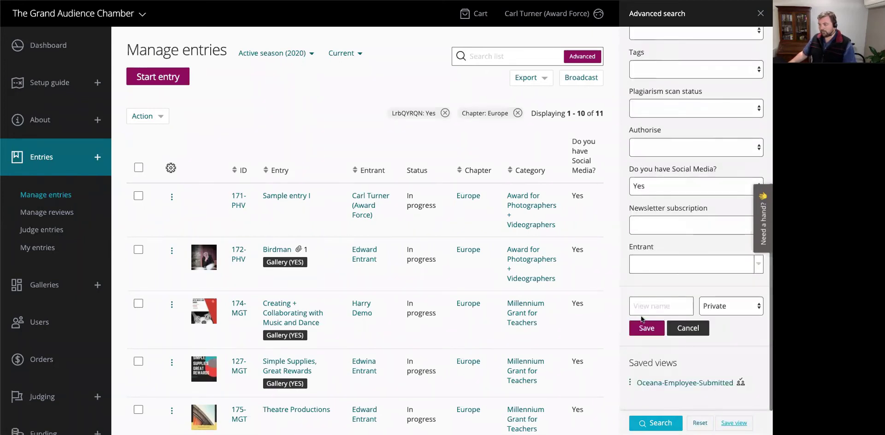
click(662, 306)
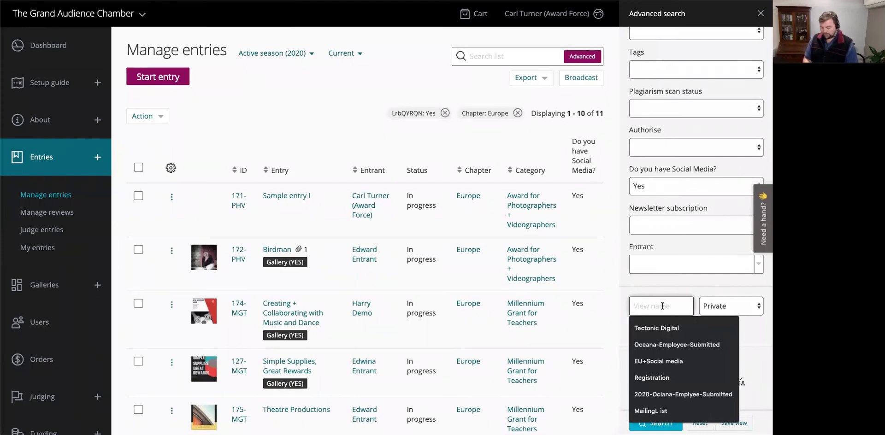
text(EU+Social media)
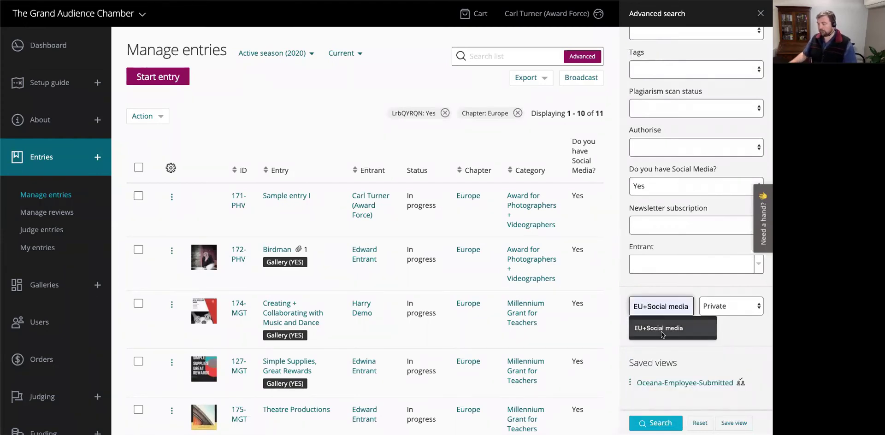
click(659, 329)
click(702, 307)
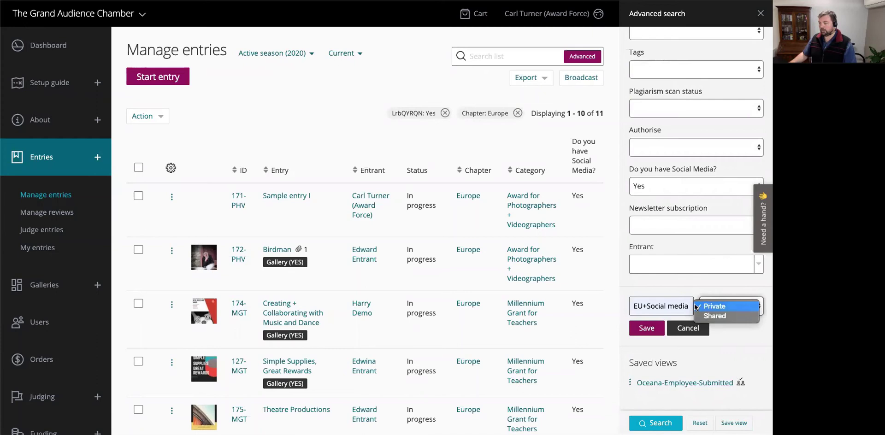
click(718, 317)
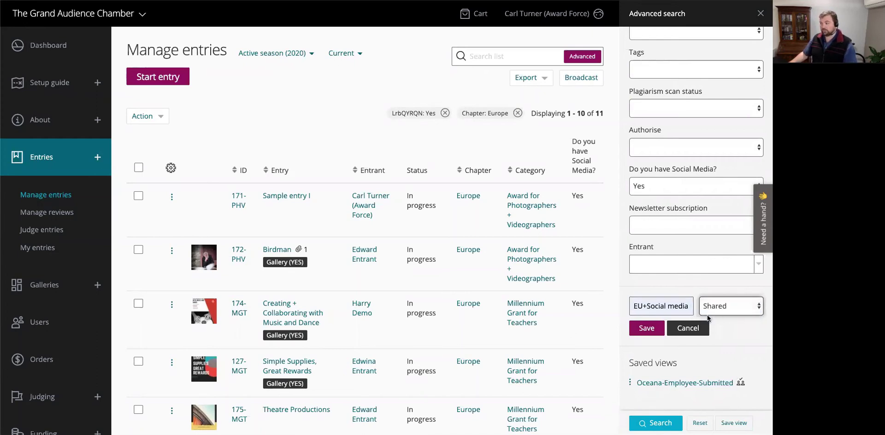
click(647, 328)
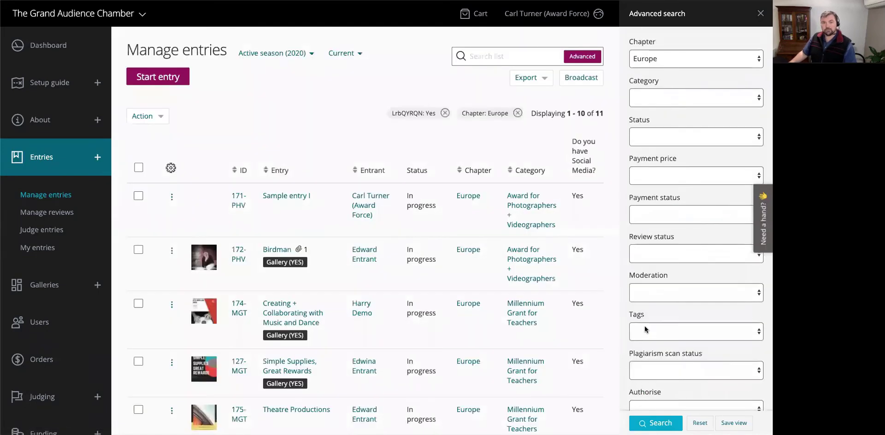
Reset the search and reapply the saved view "EU+Social media" to the entries list.
click(697, 423)
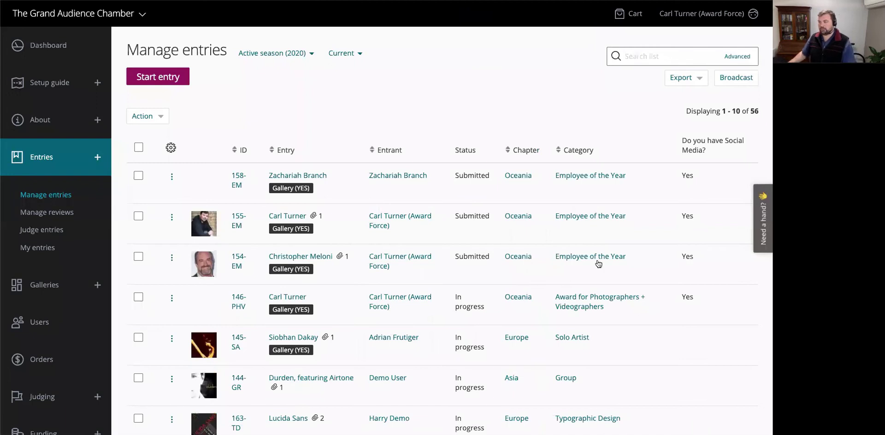
click(737, 56)
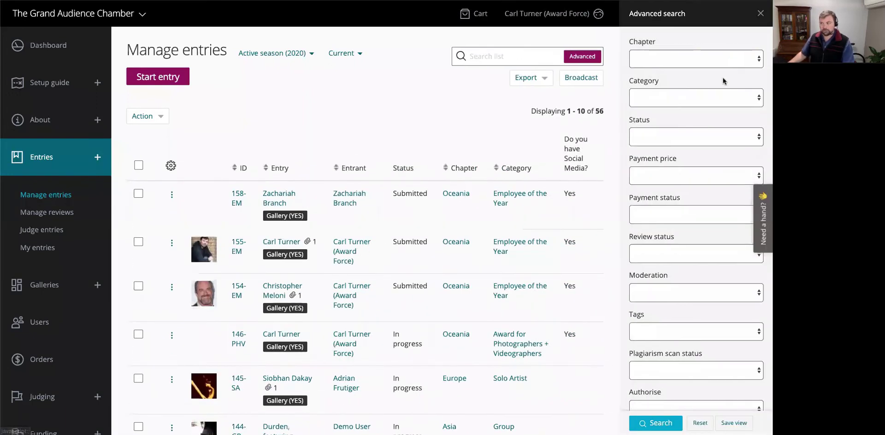
scroll(646, 360, down, 5)
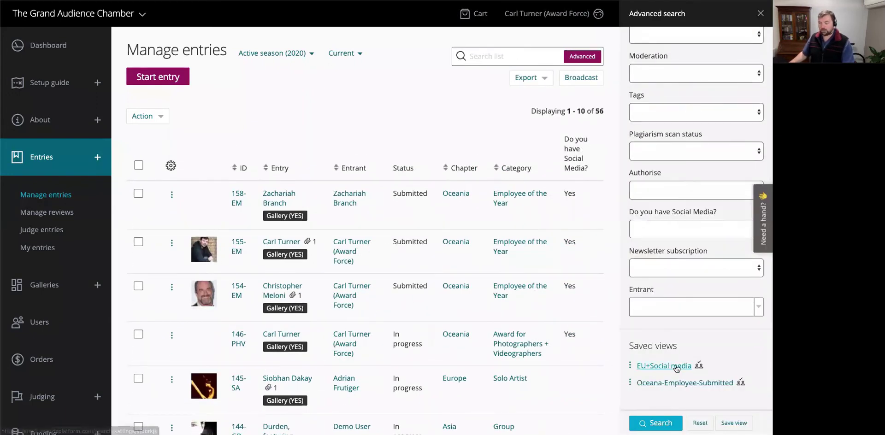
click(677, 367)
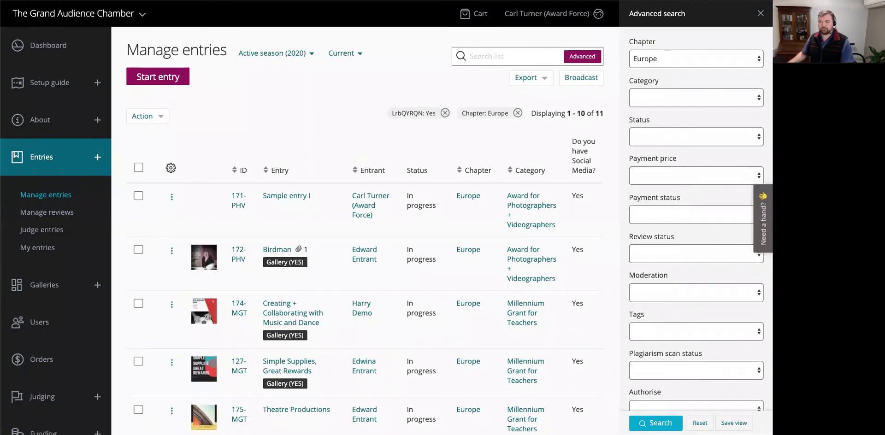
key(alt+Tab)
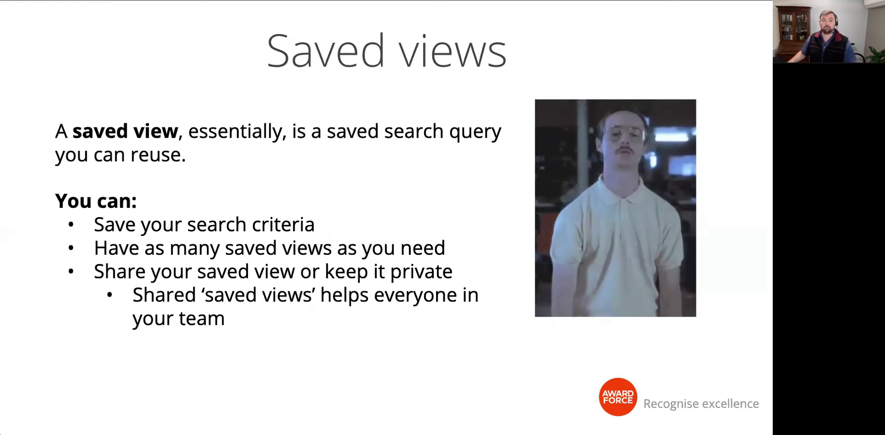
key(Right)
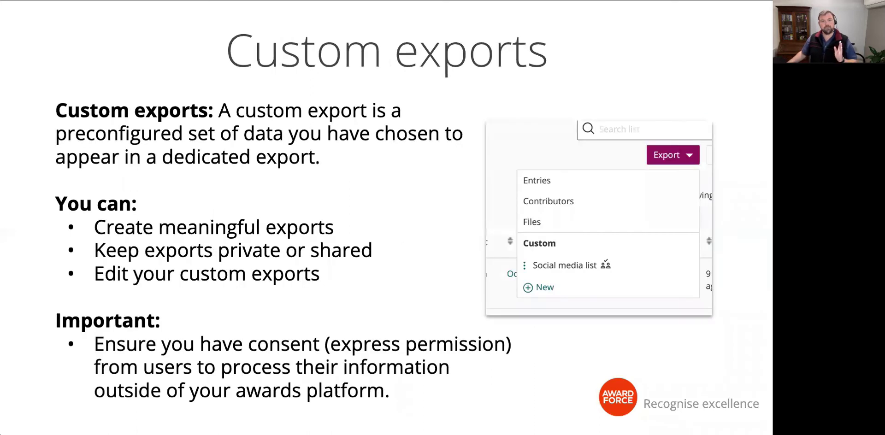
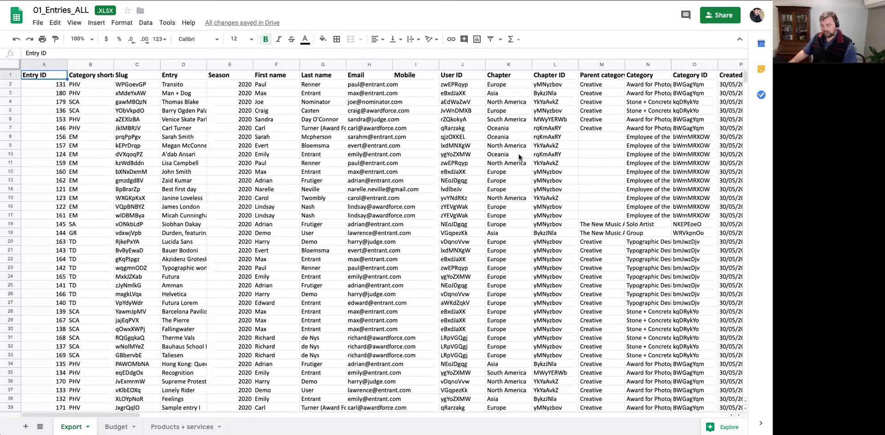
Look across the columns of the full entries export in the 01_Entries_ALL spreadsheet, as far as the social media fields.
scroll(516, 152, right, 5)
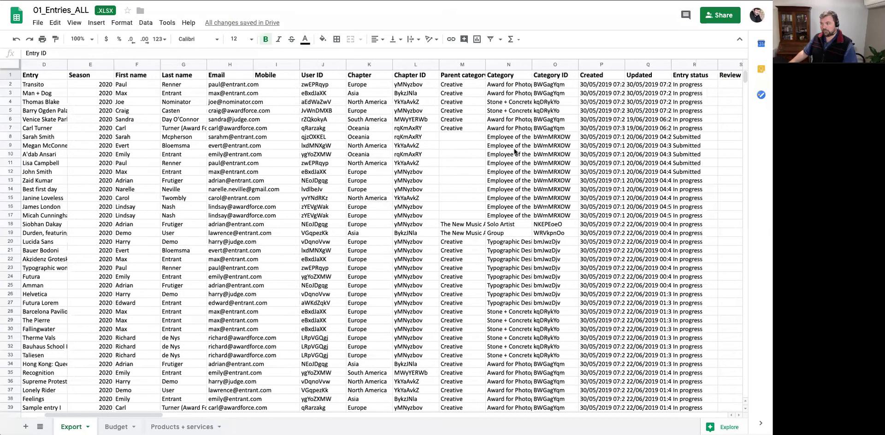
scroll(418, 161, right, 2)
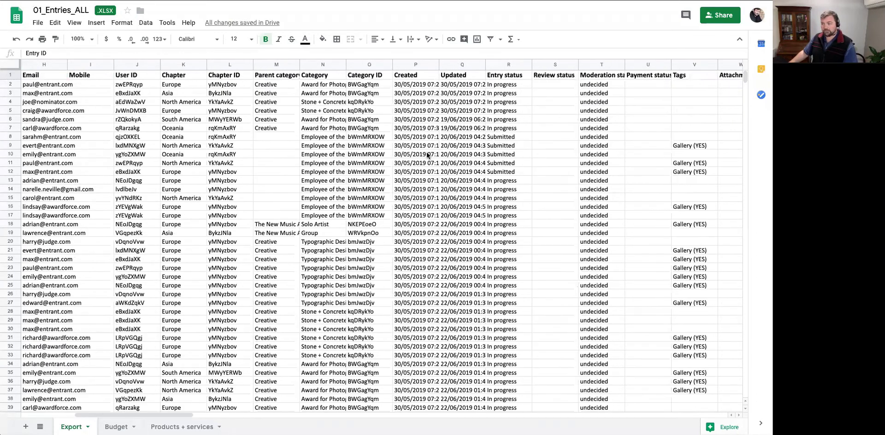
scroll(466, 149, right, 4)
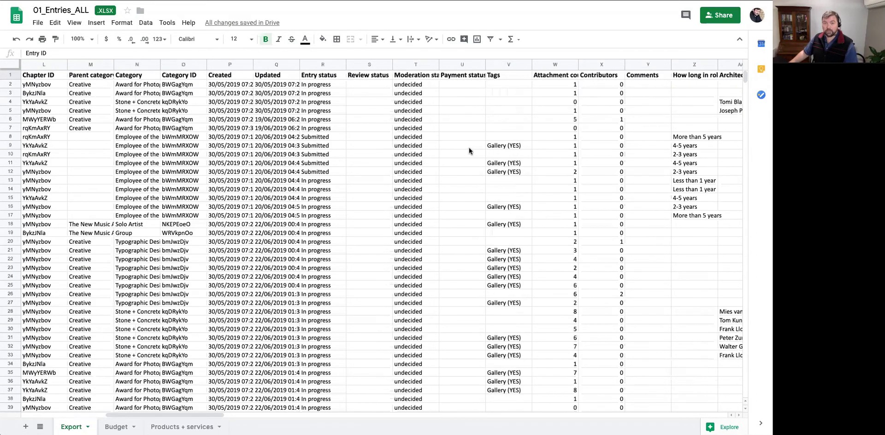
scroll(471, 148, right, 13)
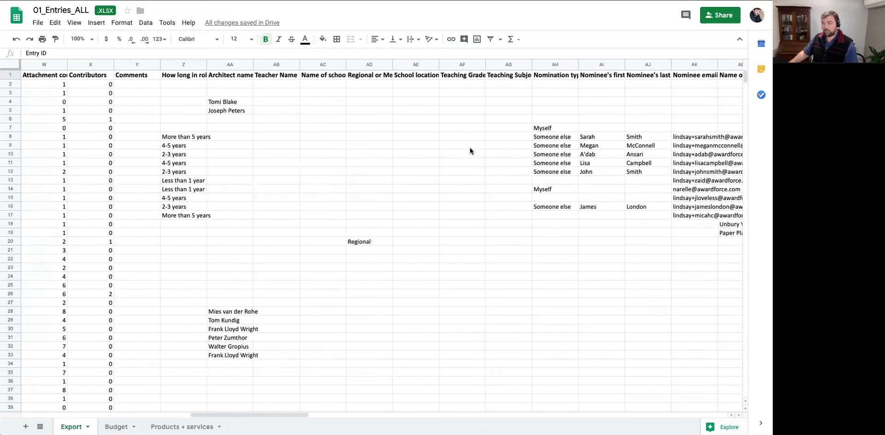
scroll(469, 145, right, 19)
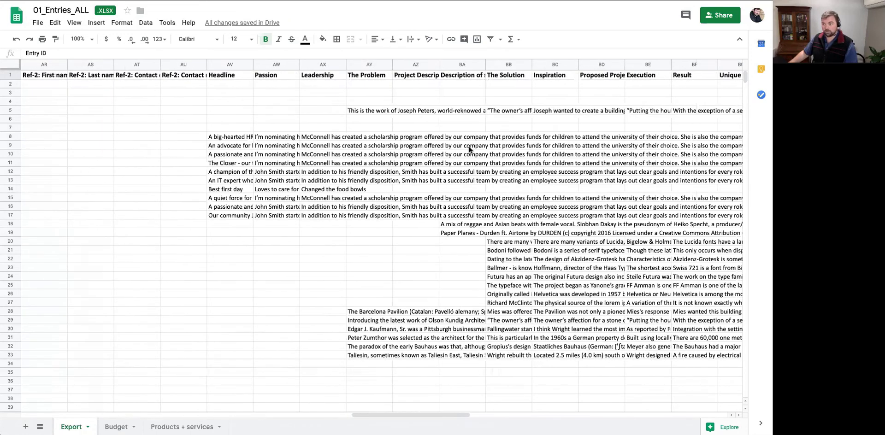
scroll(468, 145, right, 20)
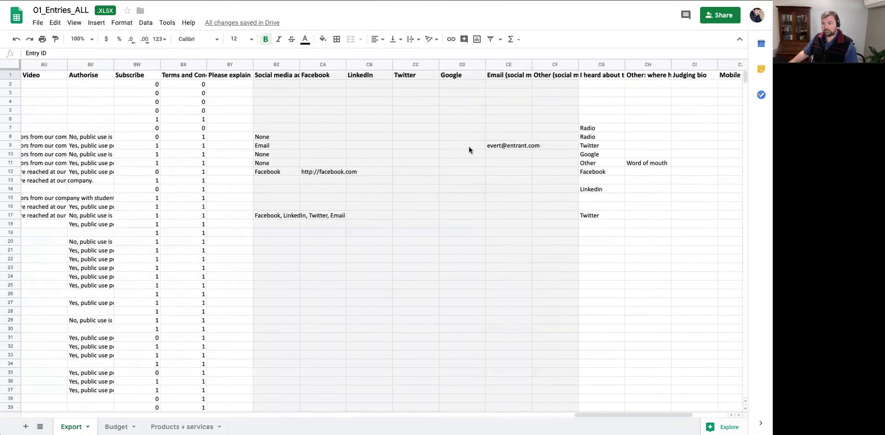
scroll(469, 145, right, 1)
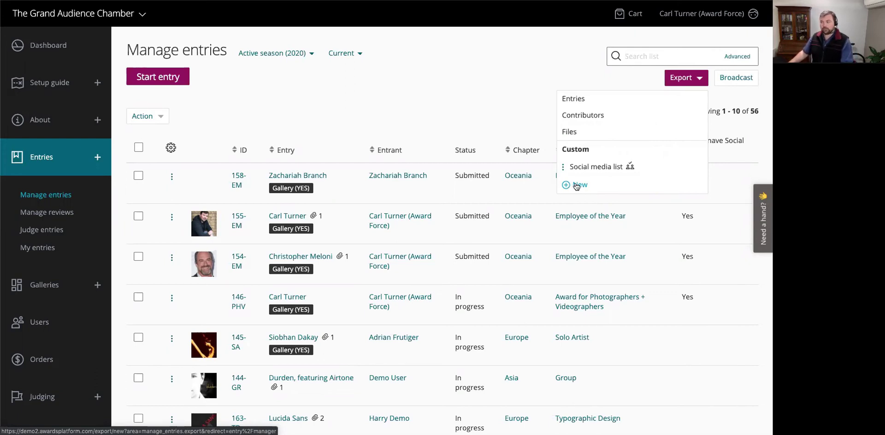
Start a new custom export layout from the Manage entries list.
mouse_move(659, 125)
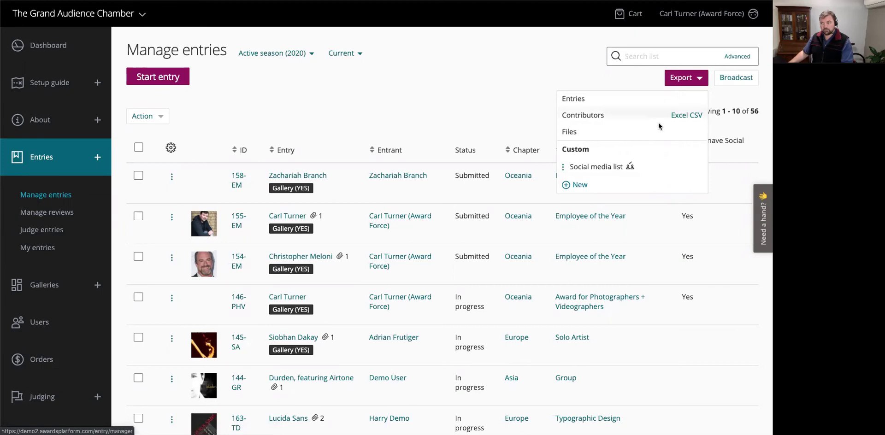
click(575, 186)
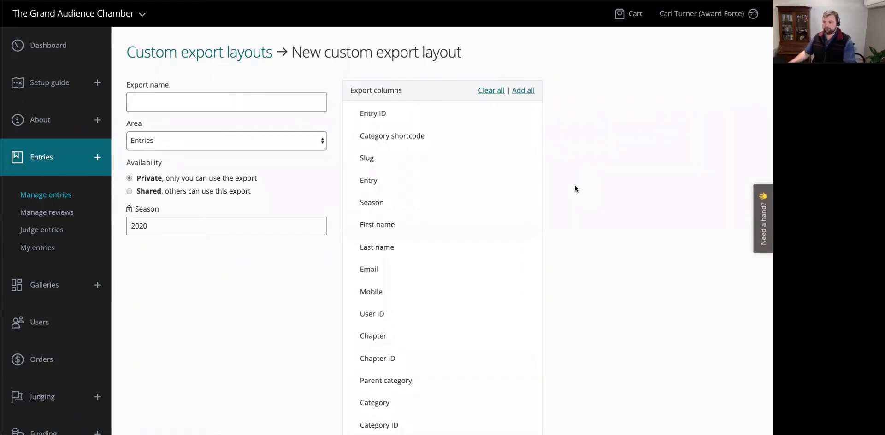
drag(126, 124, 142, 125)
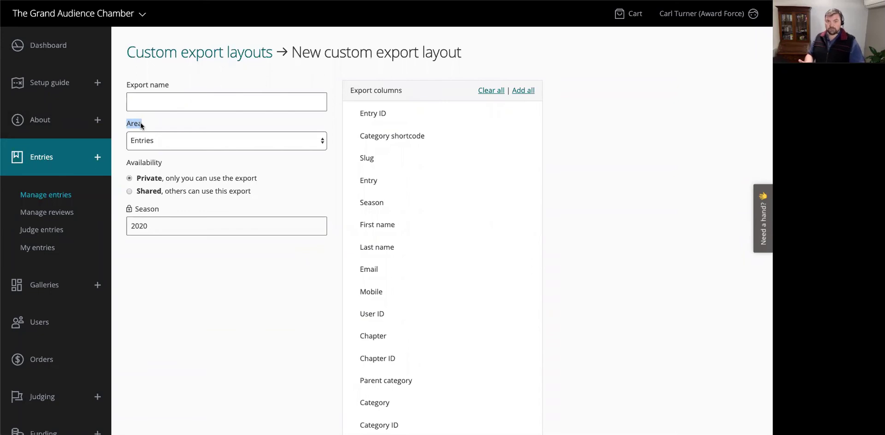
Preview the export columns offered for the Categories area and set the layout's area back to Entries.
click(167, 144)
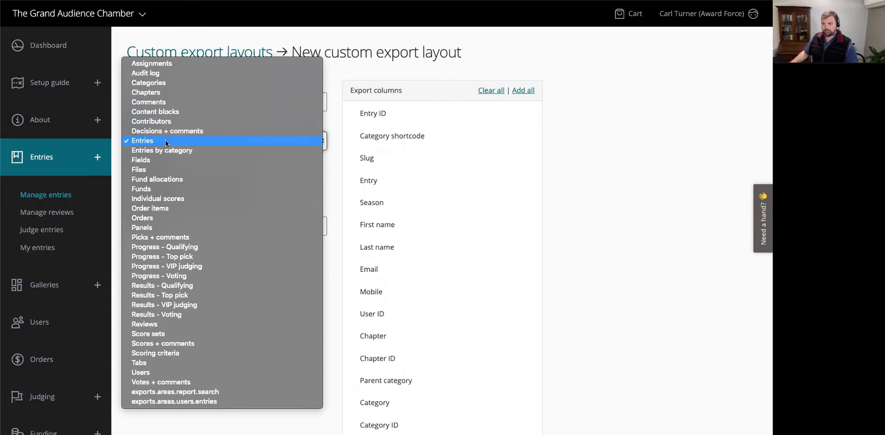
click(162, 82)
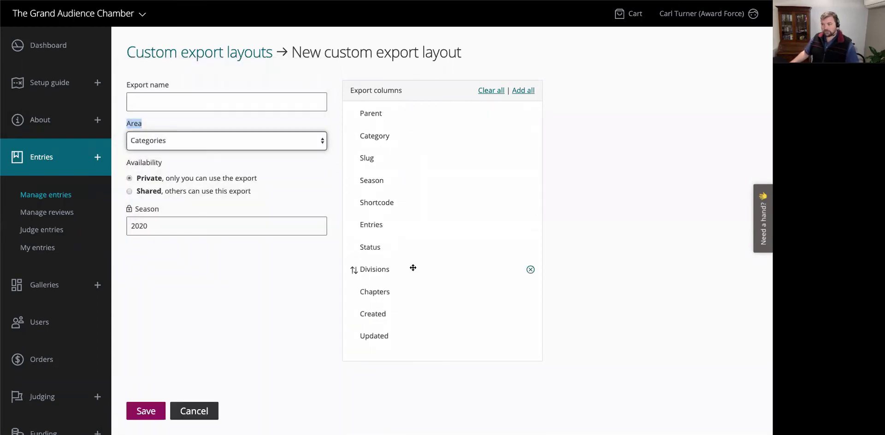
drag(455, 154, 323, 185)
click(180, 144)
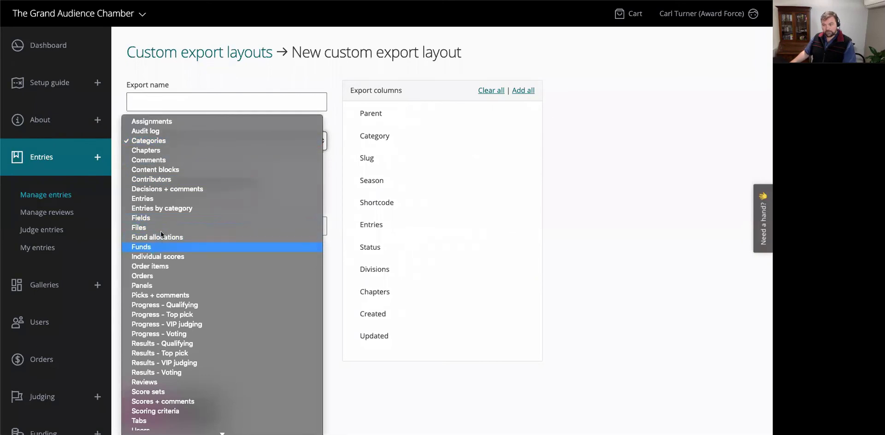
click(143, 198)
Remove the Category shortcode, Slug and Entry columns from the export layout.
drag(395, 216, 410, 192)
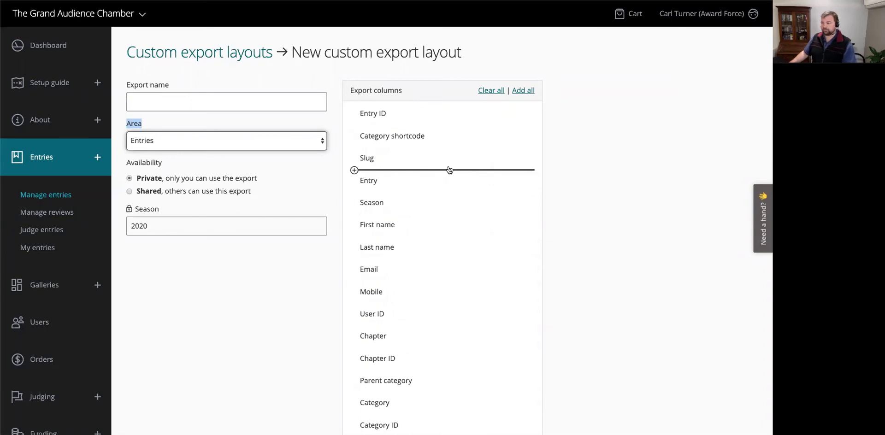
click(530, 137)
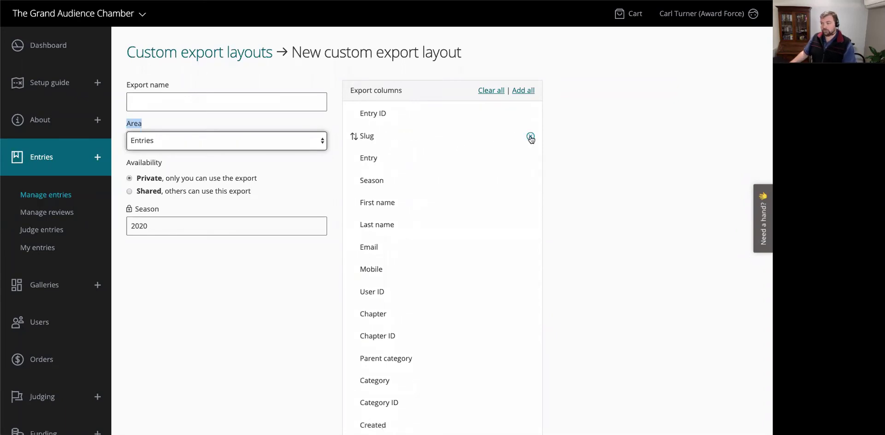
click(530, 137)
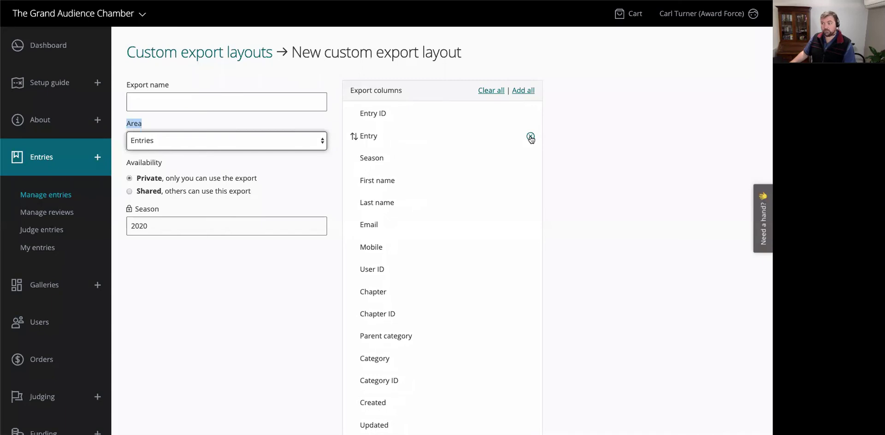
click(530, 137)
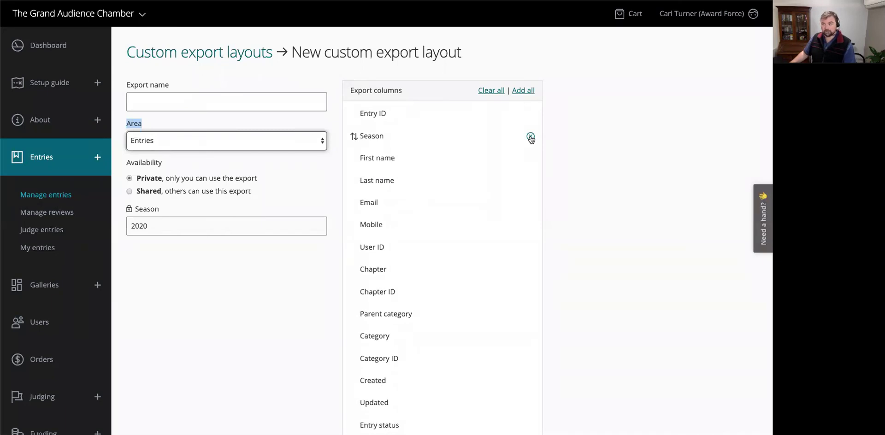
Add the Division and Entrant columns to the export layout, directly after Season.
click(355, 148)
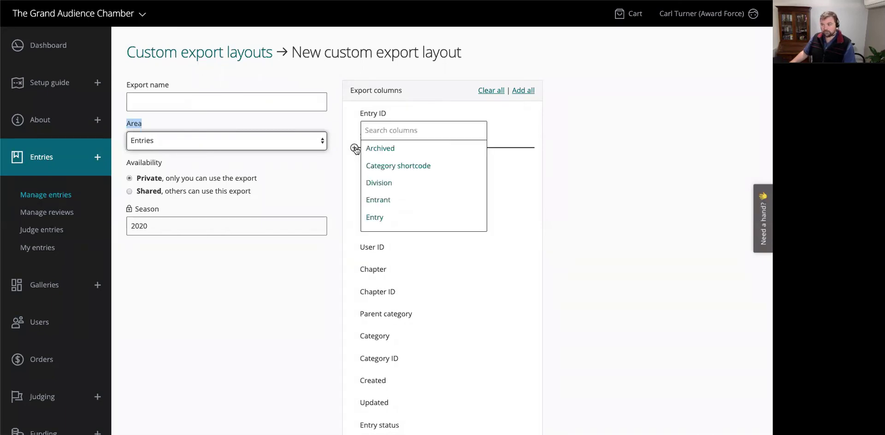
click(380, 182)
click(369, 170)
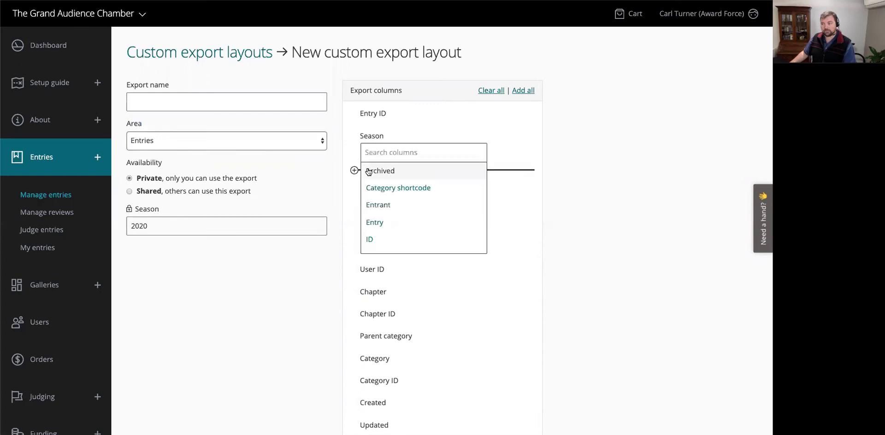
click(374, 204)
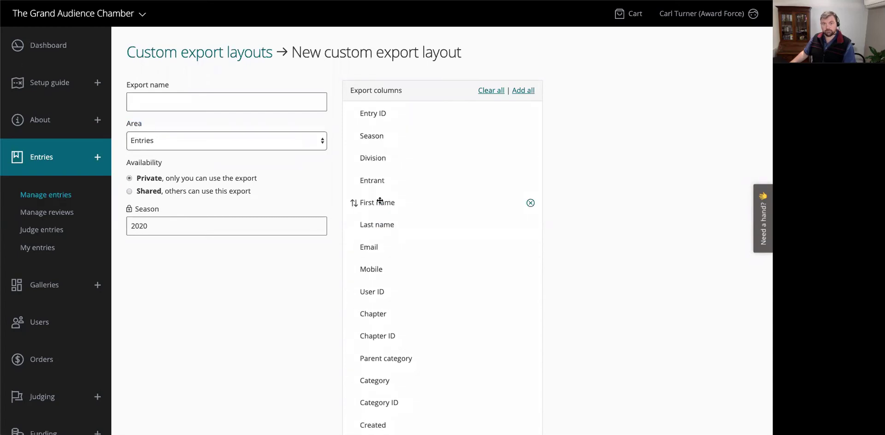
Clear all export columns from the new layout and add every available column back.
click(490, 91)
click(417, 118)
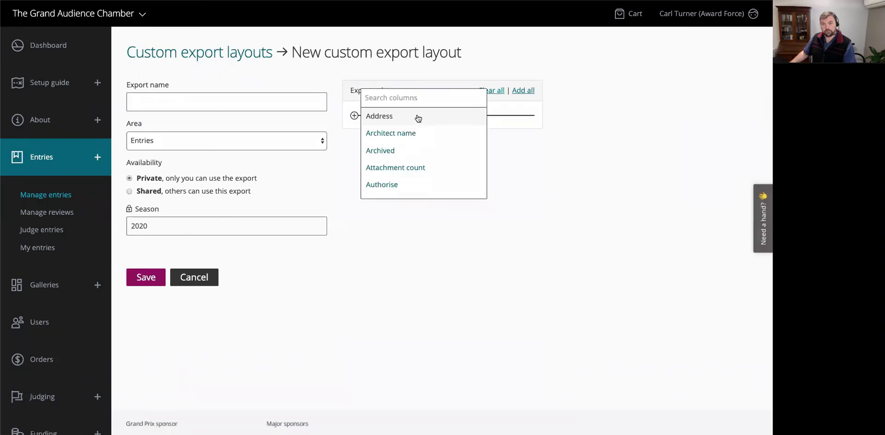
click(524, 91)
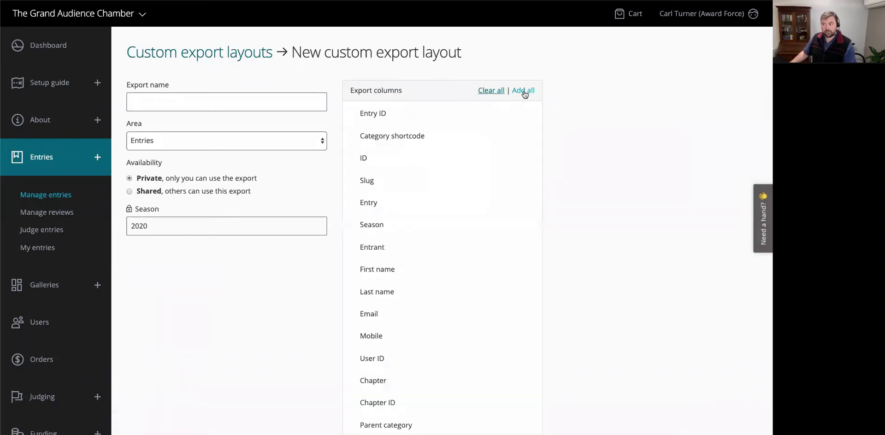
scroll(427, 245, down, 3)
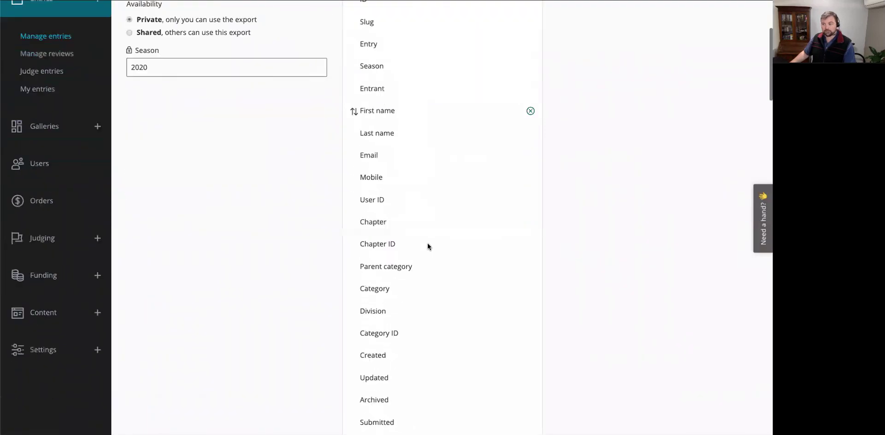
scroll(428, 247, down, 6)
scroll(442, 223, up, 9)
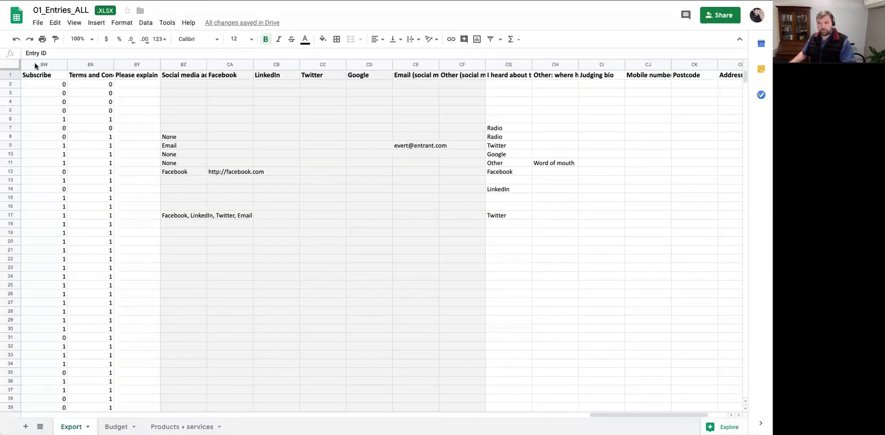
Move the ID column to the start of the new layout and Category shortcode below Entry.
scroll(42, 70, left, 10)
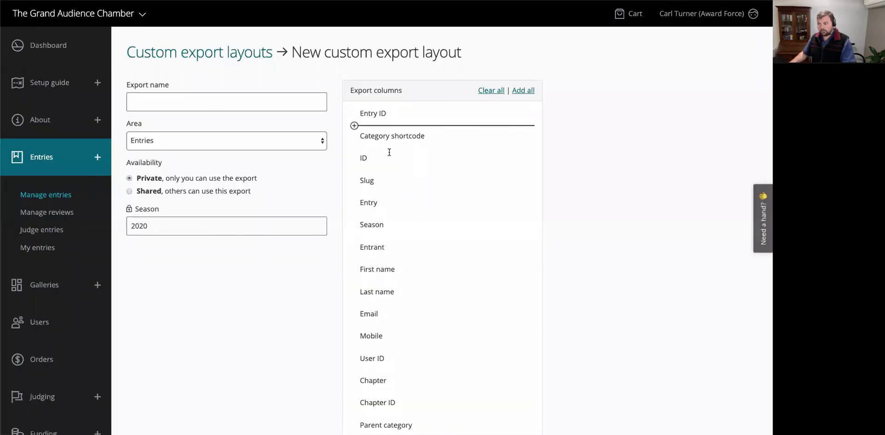
drag(379, 158, 376, 114)
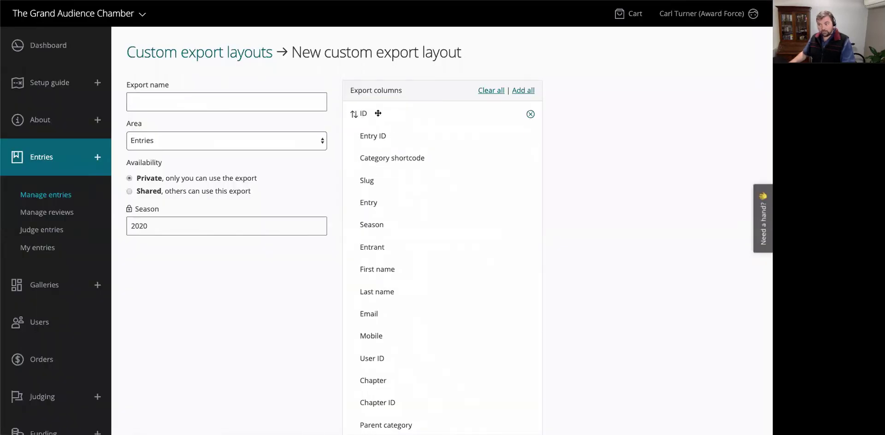
drag(391, 159, 54, 225)
Open the Social media list custom export layout for editing from Manage entries and review its export columns.
click(53, 198)
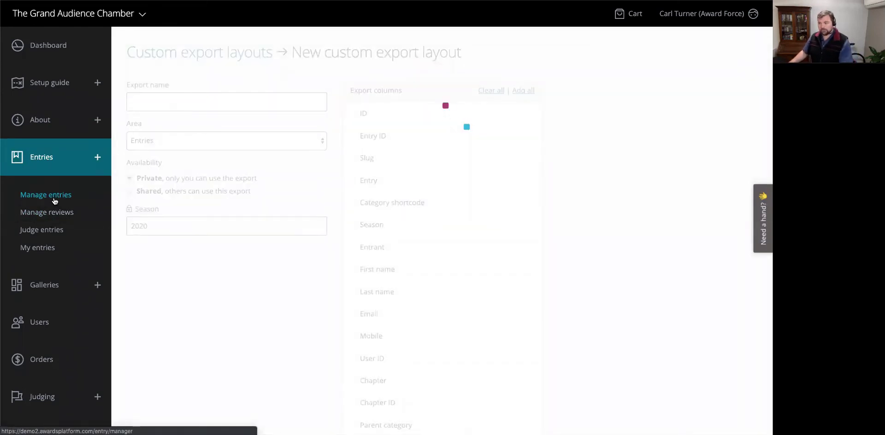
click(700, 82)
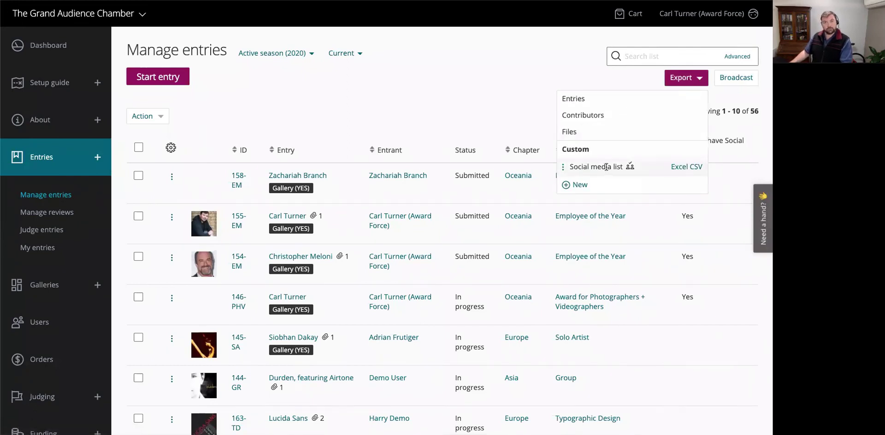
click(563, 168)
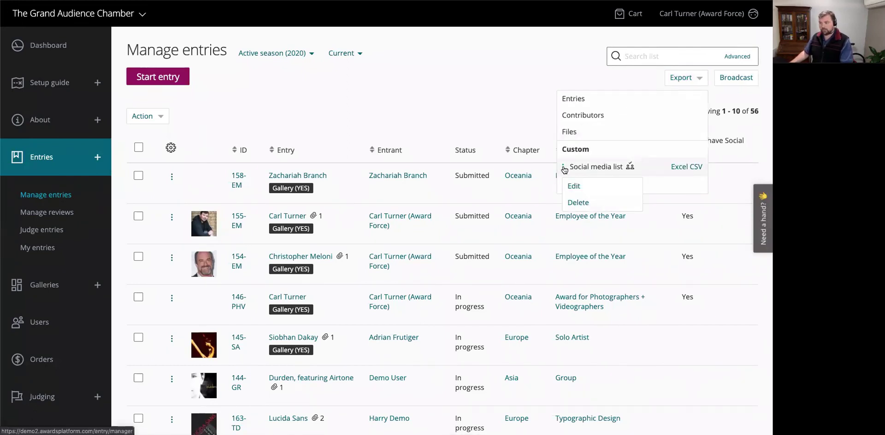
click(575, 187)
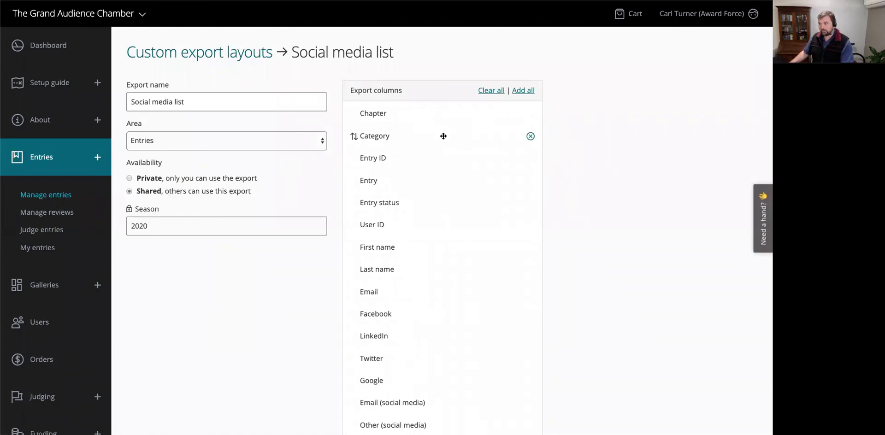
scroll(405, 79, down, 2)
mouse_move(447, 351)
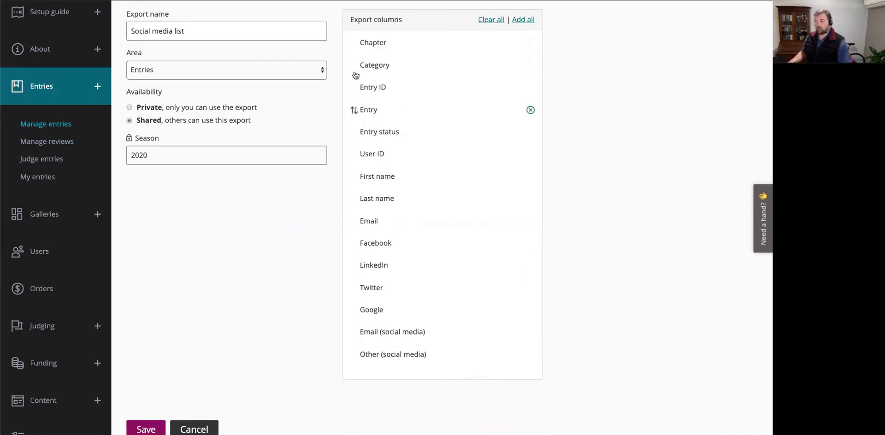
mouse_move(404, 62)
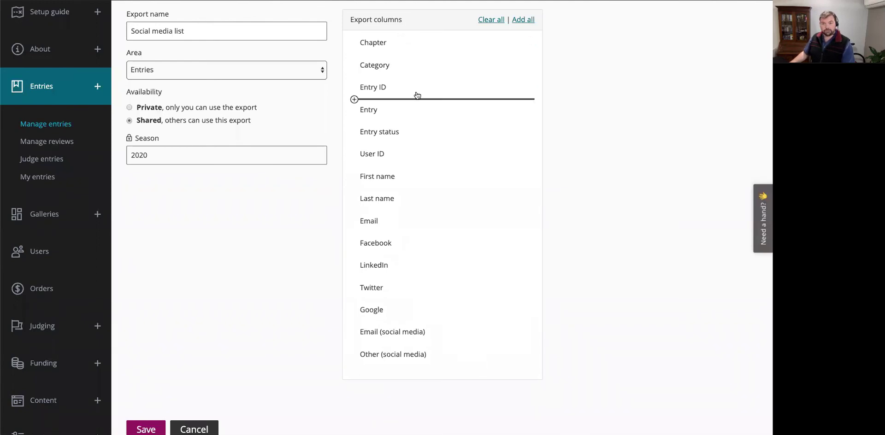
mouse_move(414, 128)
drag(414, 128, 426, 384)
scroll(415, 193, up, 1)
Return to Manage entries, view the export options, and examine the custom layout's result in the 02_Entries_CUSTOM spreadsheet.
click(46, 156)
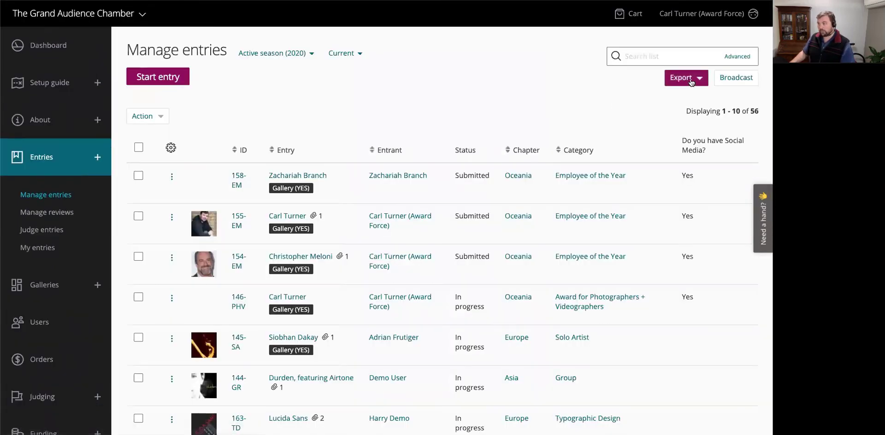
click(692, 82)
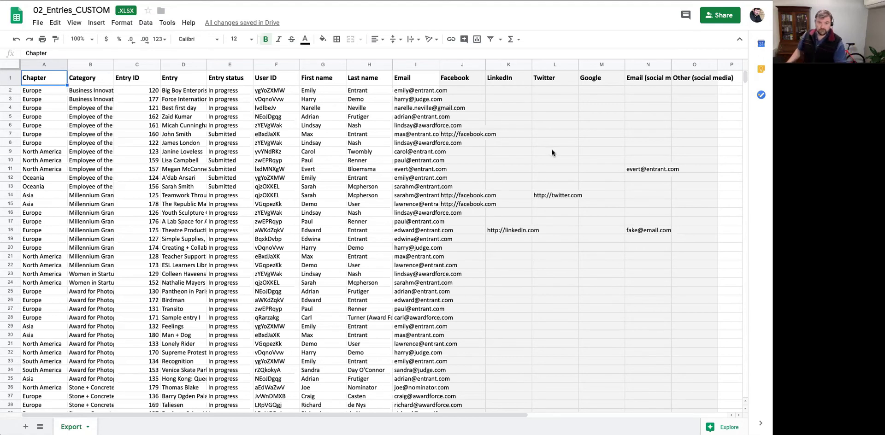
key(ctrl+Tab)
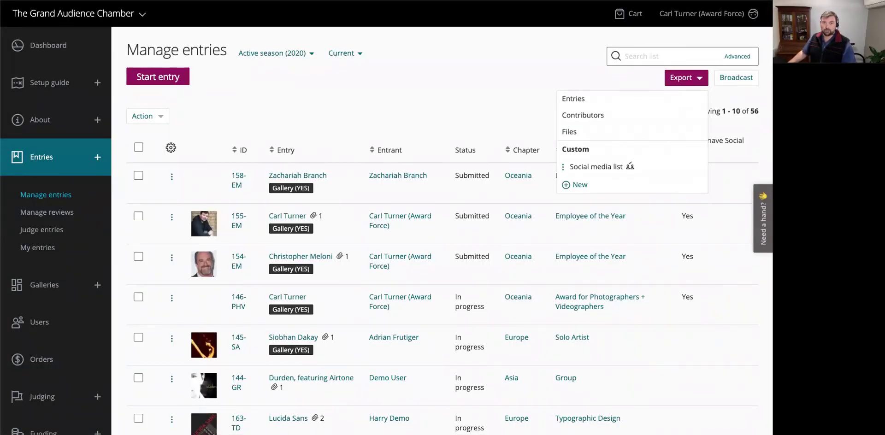
click(399, 88)
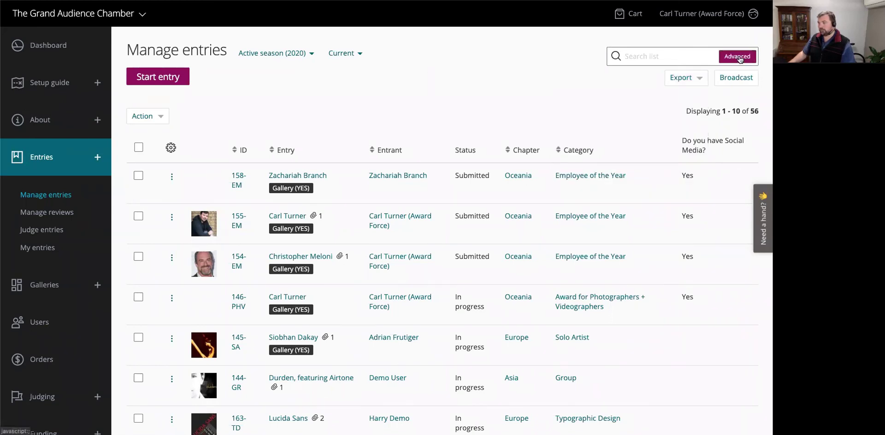
Filter the Manage entries list with an advanced search where "Do you have Social Media?" is Yes.
click(737, 56)
scroll(679, 312, down, 5)
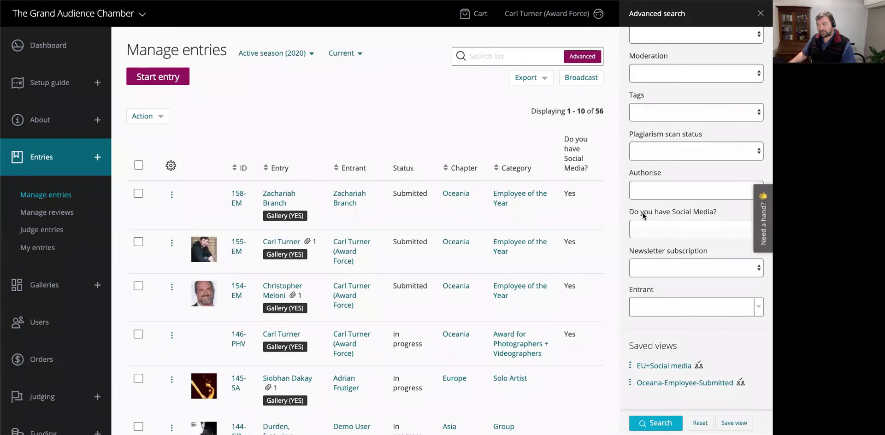
drag(629, 213, 712, 213)
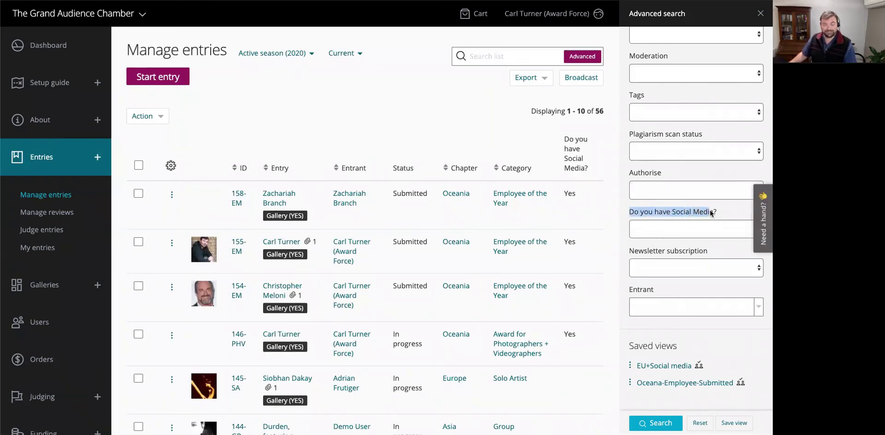
click(687, 231)
click(640, 237)
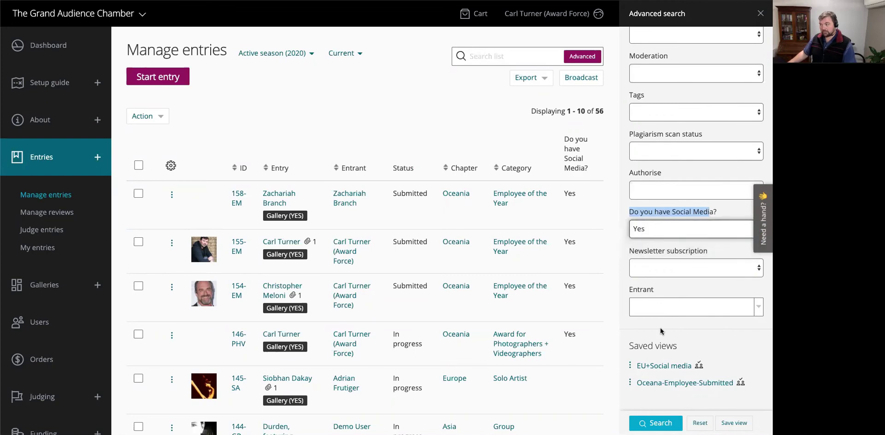
click(657, 424)
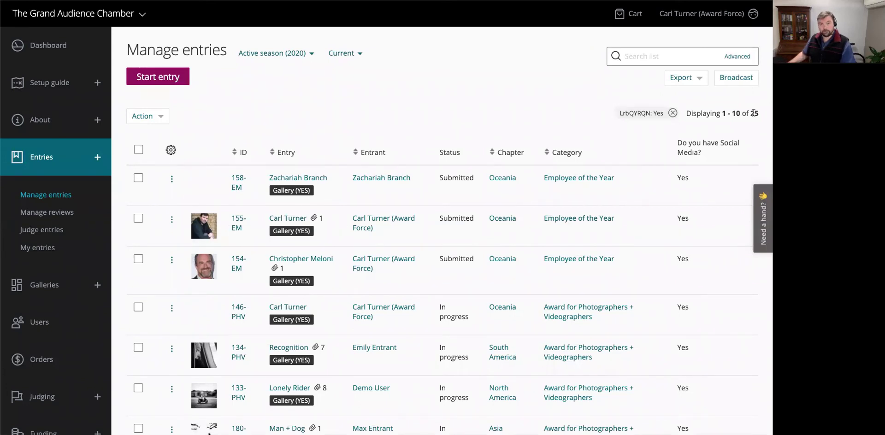
Export the social media filtered entries to Excel with the Social media list custom layout.
click(698, 84)
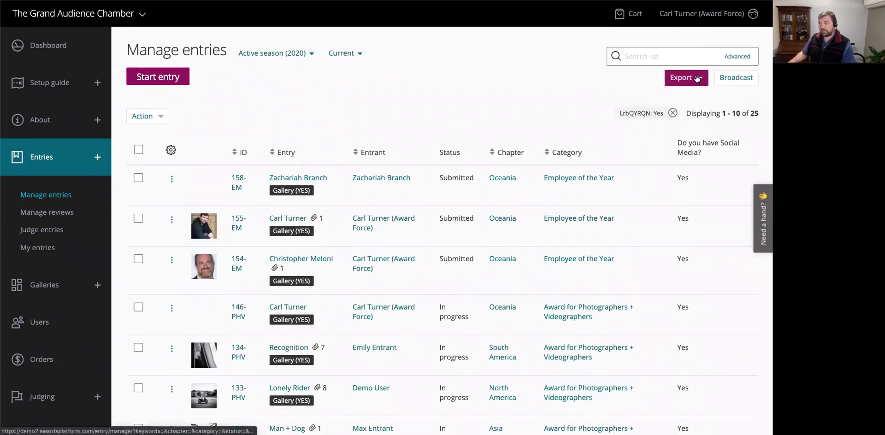
click(697, 78)
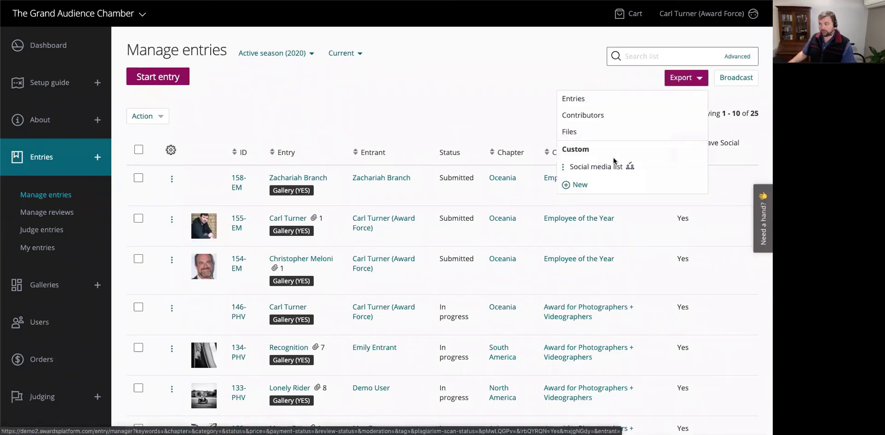
mouse_move(627, 171)
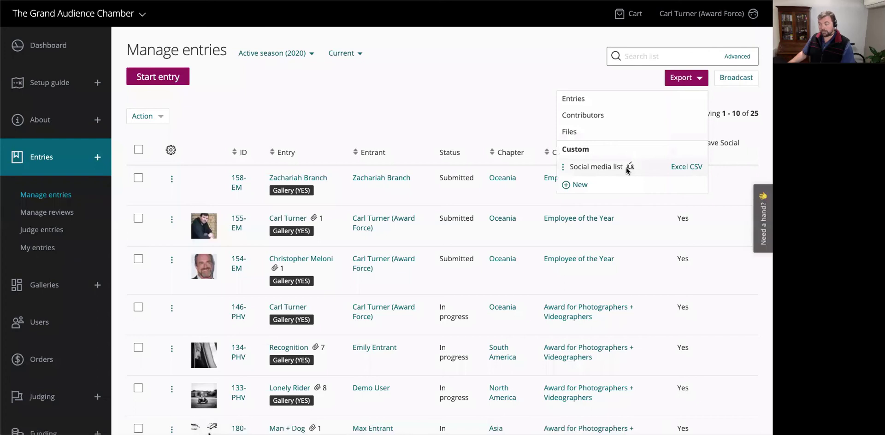
click(681, 168)
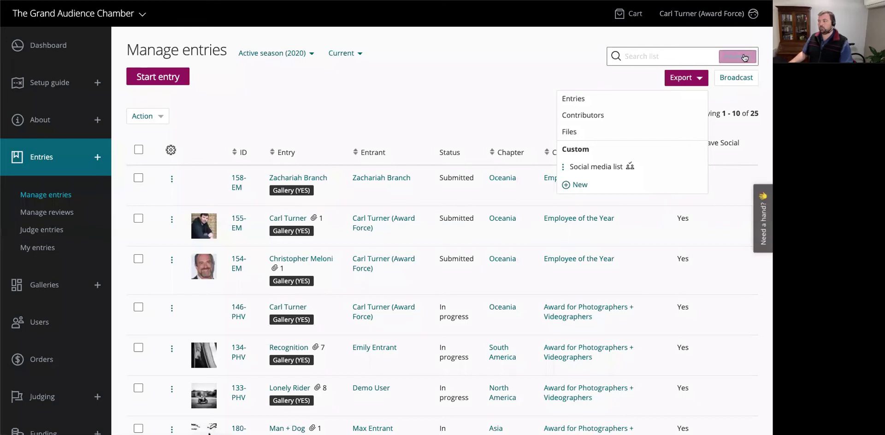
Apply the EU+Social media saved view and export its entries to Excel with the Social media list layout.
click(652, 170)
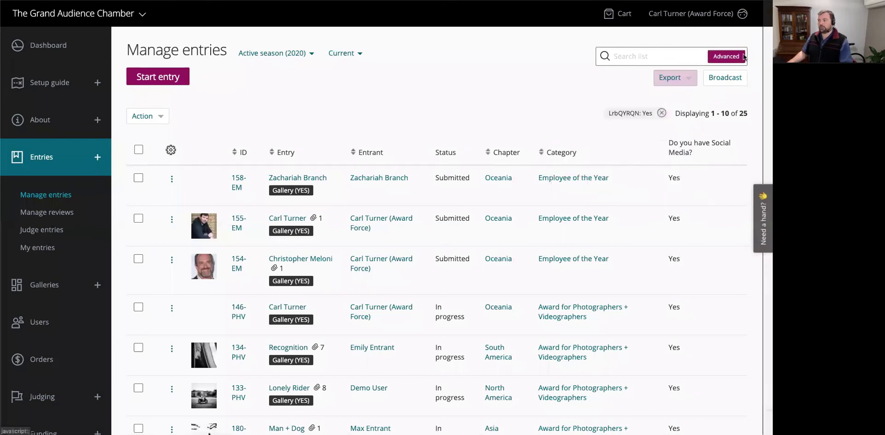
scroll(704, 231, down, 5)
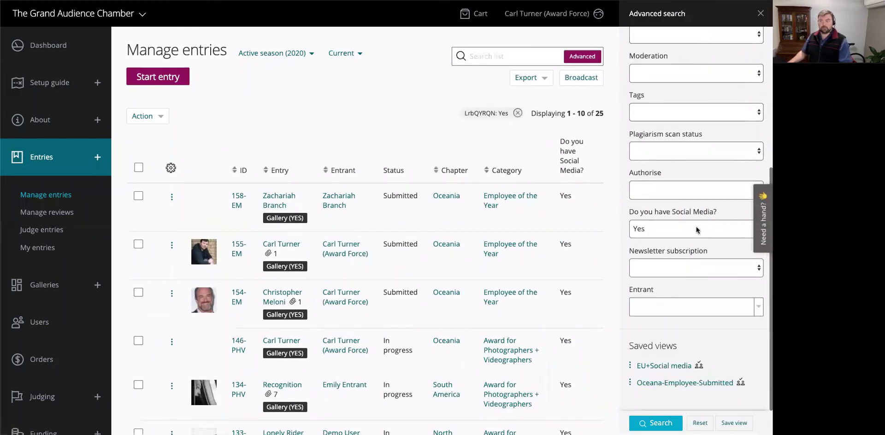
click(659, 370)
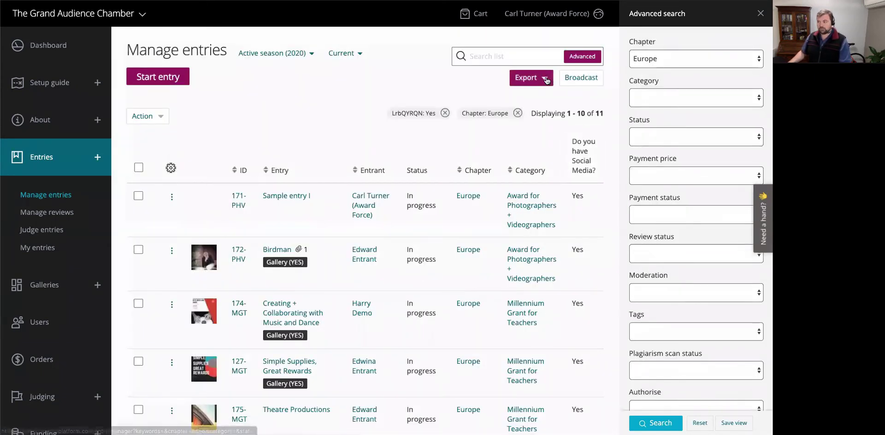
click(526, 78)
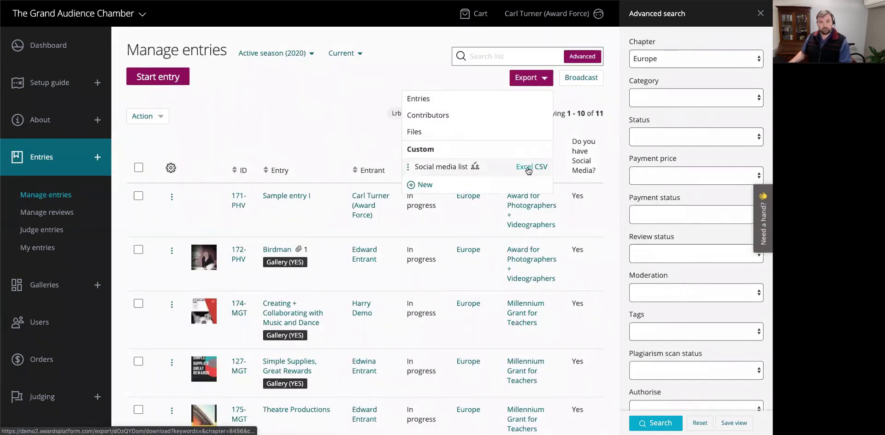
click(528, 169)
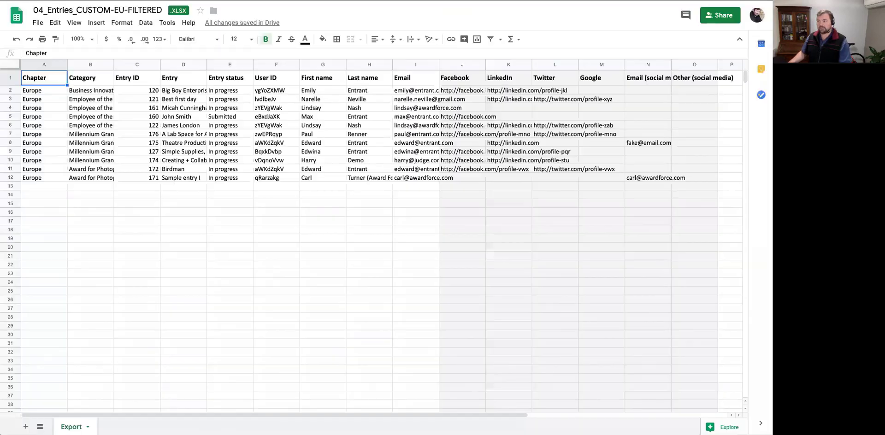
Examine the Chapter values and the social media columns in the 04_Entries_CUSTOM-EU-FILTERED spreadsheet.
drag(52, 90, 54, 185)
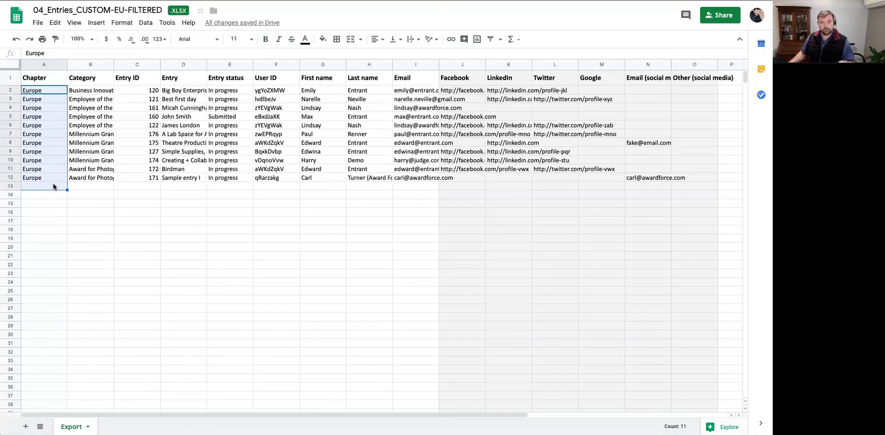
drag(461, 91, 695, 178)
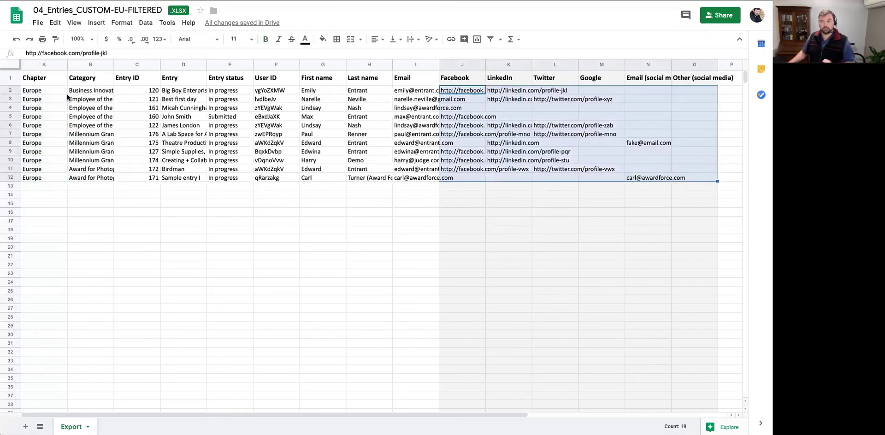
click(46, 90)
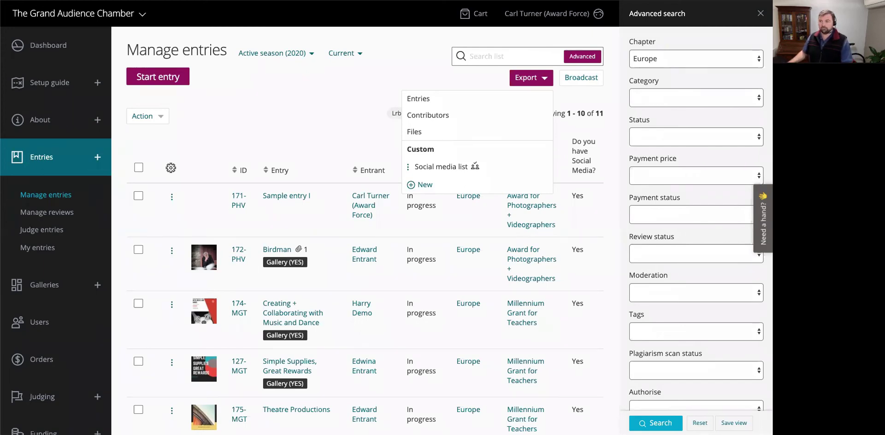
key(alt+Tab)
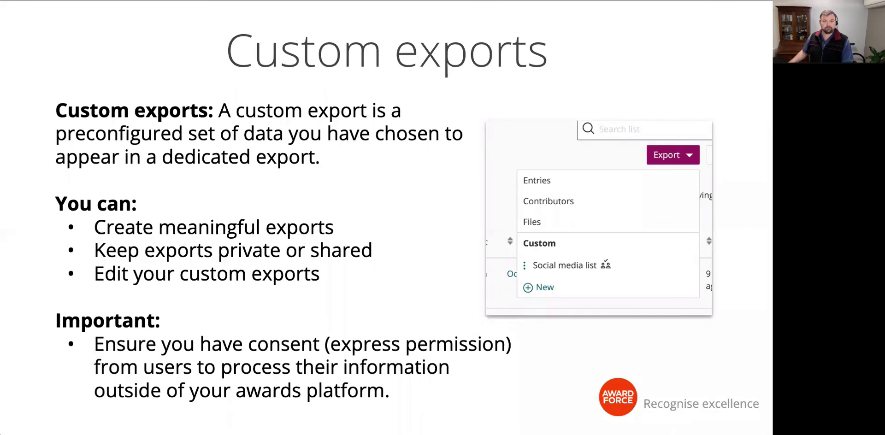
key(Right)
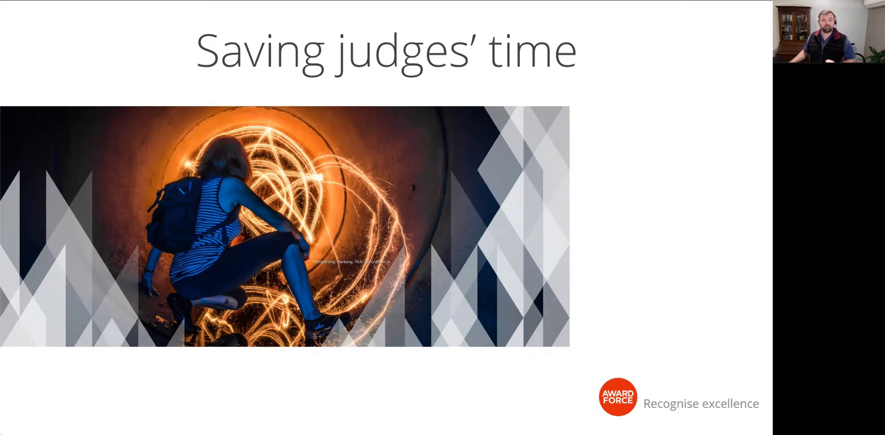
key(Right)
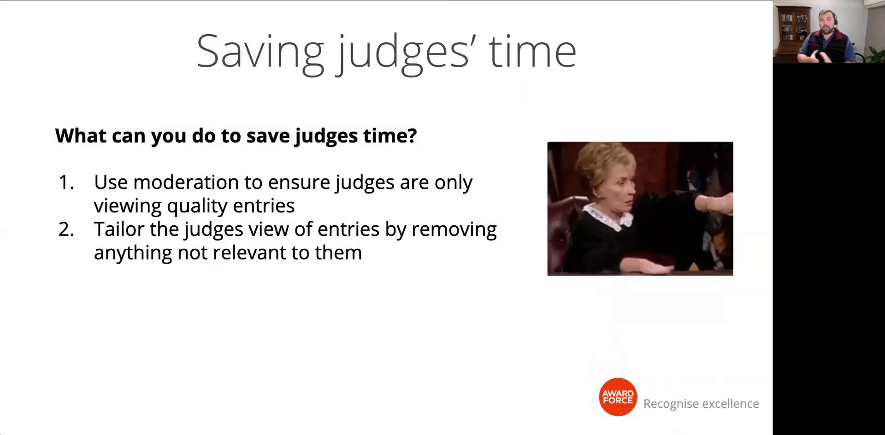
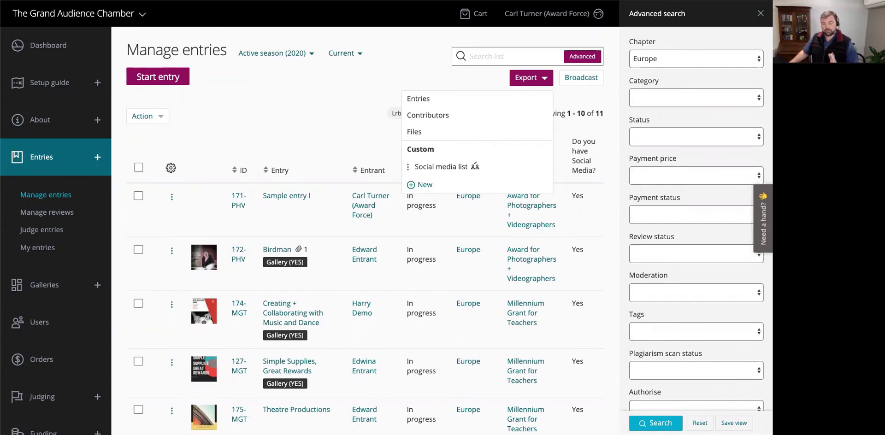
Reset the advanced search so the Manage entries list is no longer limited by chapter or social media answer.
click(279, 94)
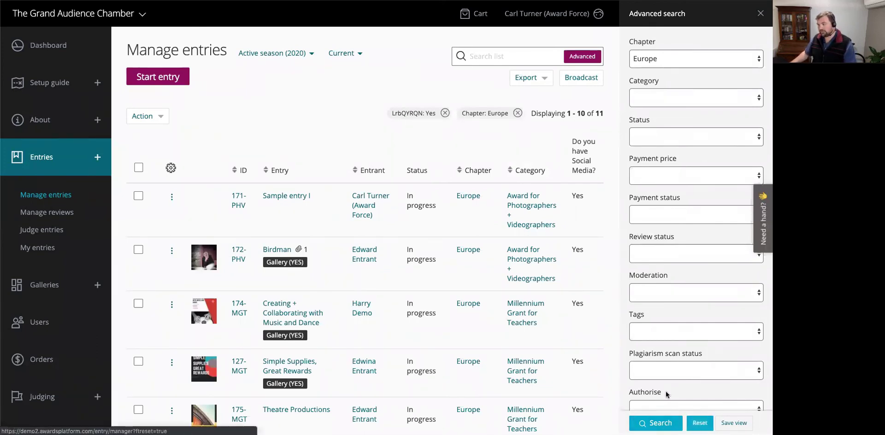
click(700, 422)
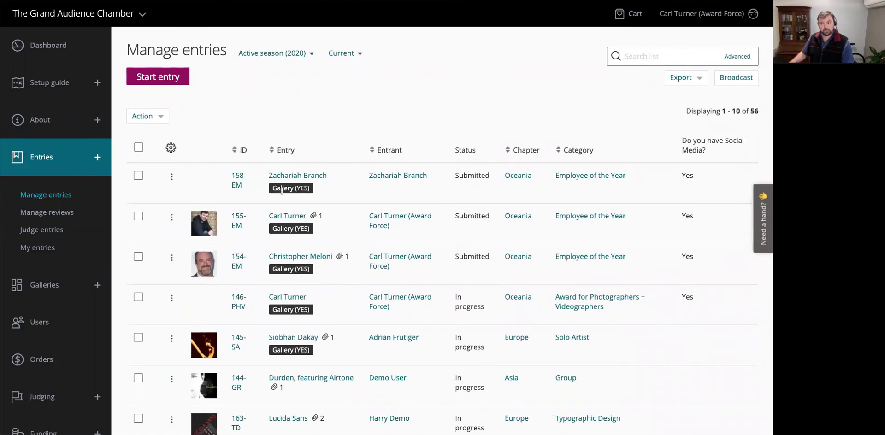
Reject the three submitted Employee of the Year entries 158-EM, 155-EM and 154-EM in one bulk action.
click(161, 119)
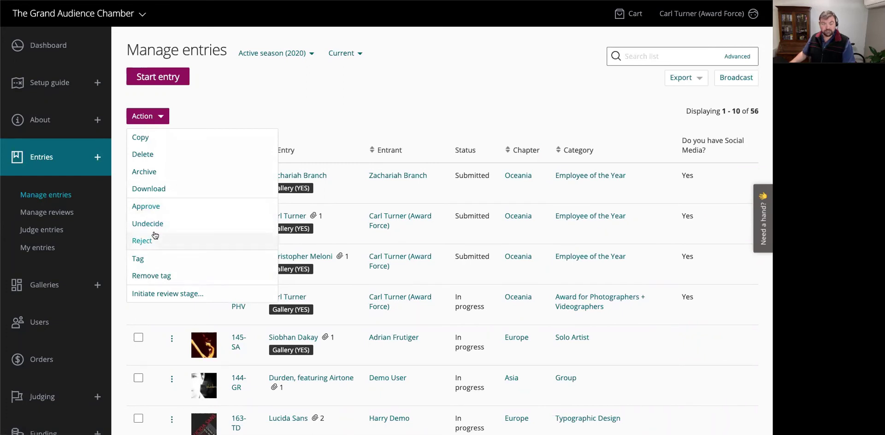
click(306, 89)
click(138, 256)
click(138, 216)
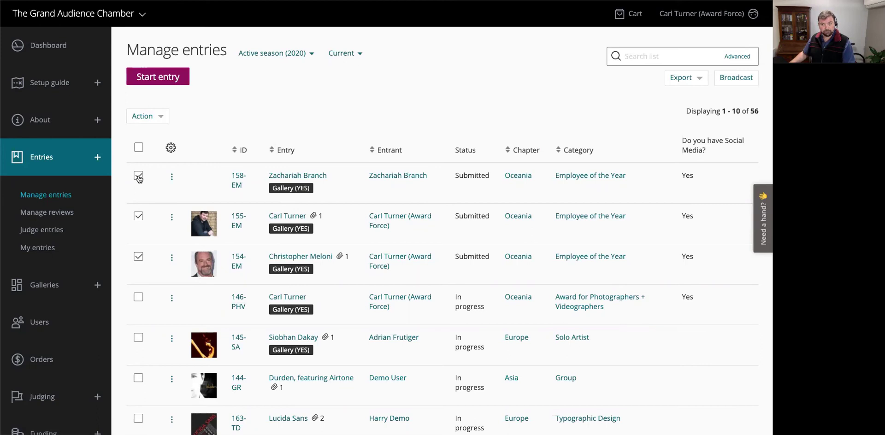
click(159, 117)
click(147, 248)
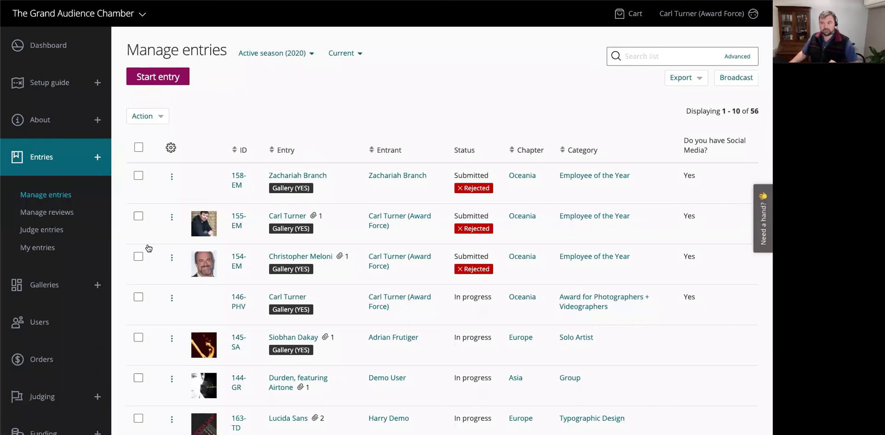
Set the moderation of entries 158-EM, 155-EM and 154-EM back to undecided in one bulk action.
click(138, 176)
click(139, 216)
click(138, 257)
click(147, 116)
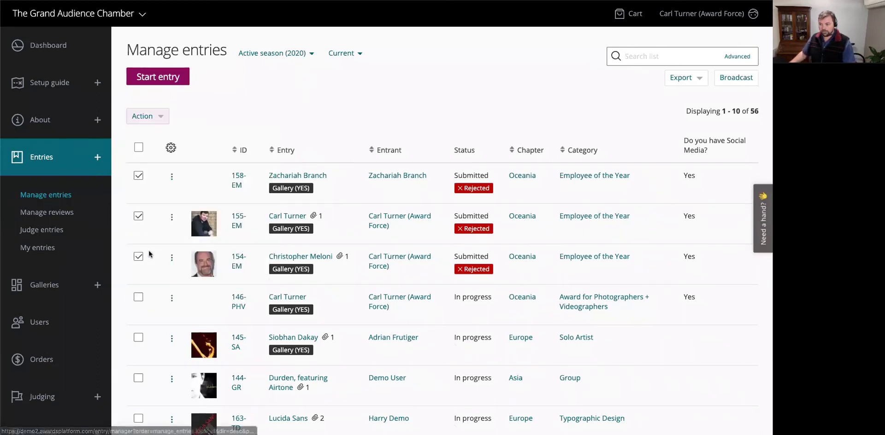
click(148, 117)
click(152, 223)
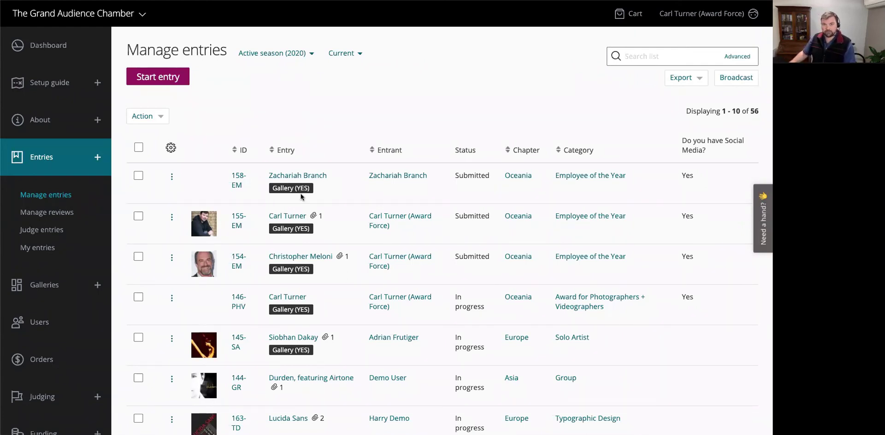
Review the actions available for entry 158-EM, and examine the Moderation, Tags and Comments sections on its detail page.
click(171, 177)
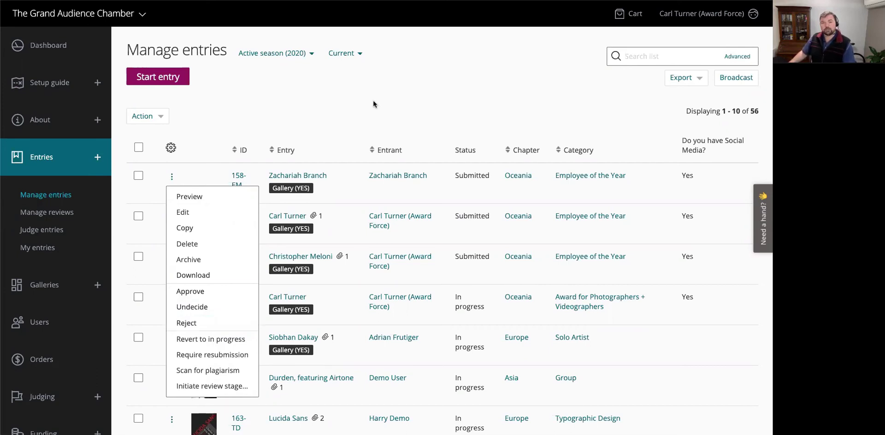
click(392, 95)
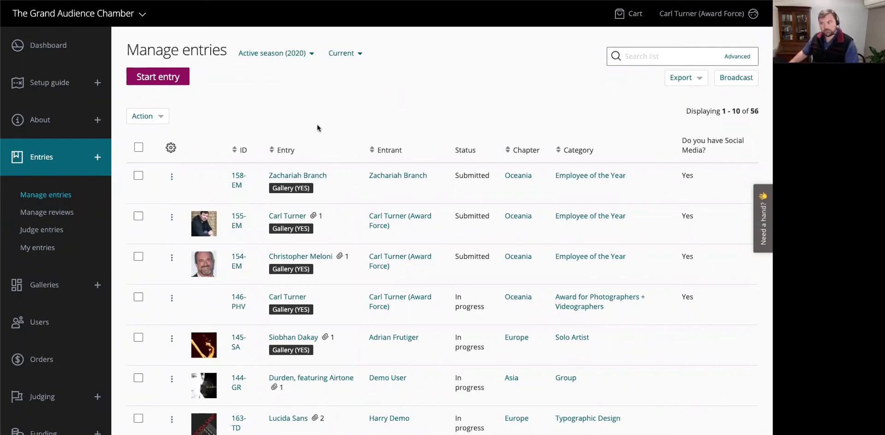
click(313, 177)
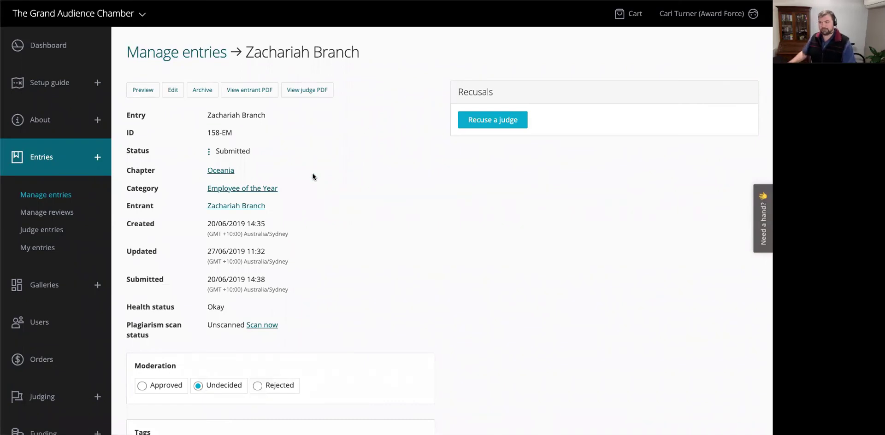
scroll(463, 276, down, 3)
double_click(144, 237)
scroll(599, 251, down, 3)
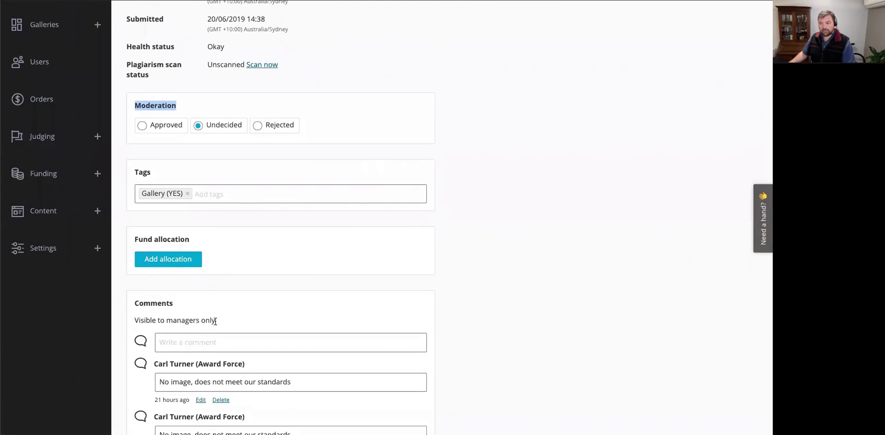
scroll(322, 314, down, 2)
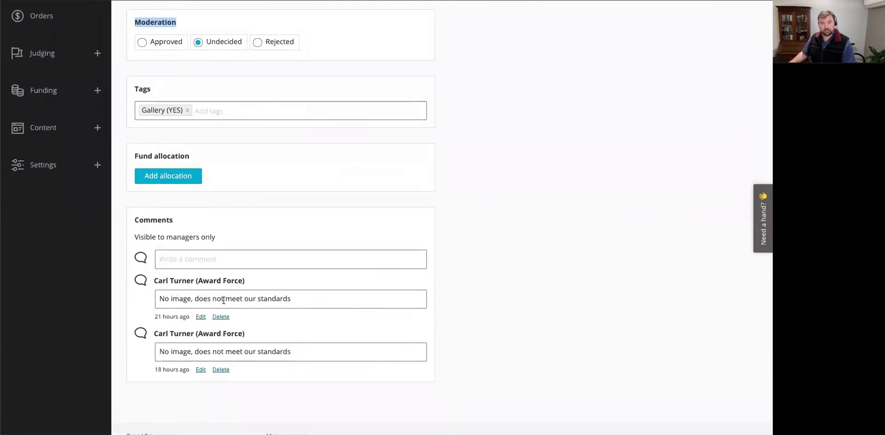
scroll(224, 300, up, 1)
scroll(300, 87, up, 1)
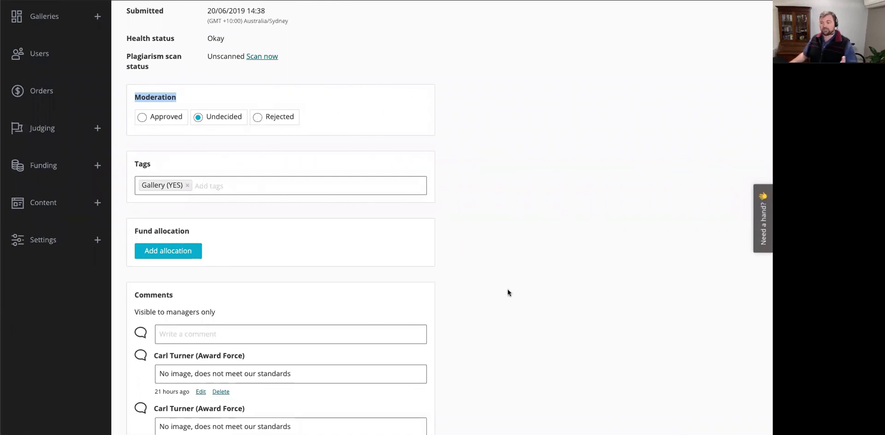
drag(162, 374, 344, 369)
click(344, 369)
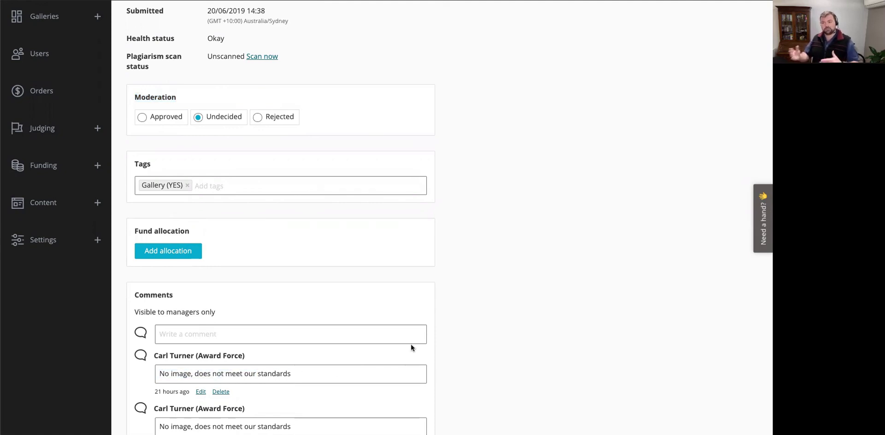
Delete both "No image, does not meet our standards" manager comments from entry 158-EM.
scroll(388, 318, down, 2)
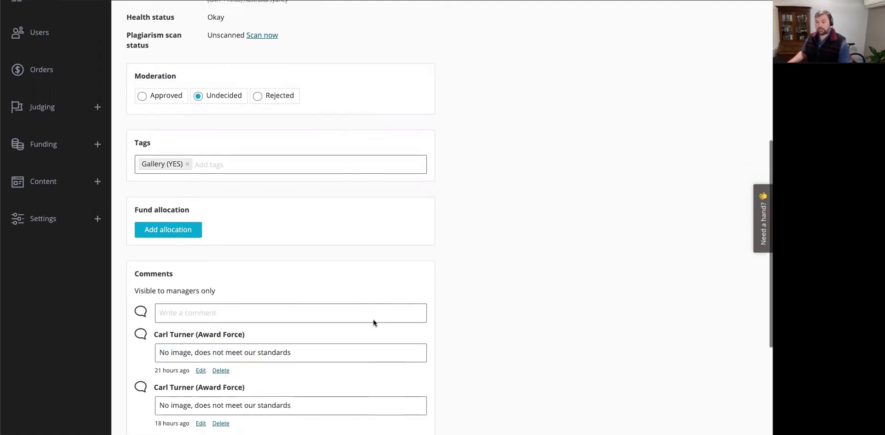
click(220, 330)
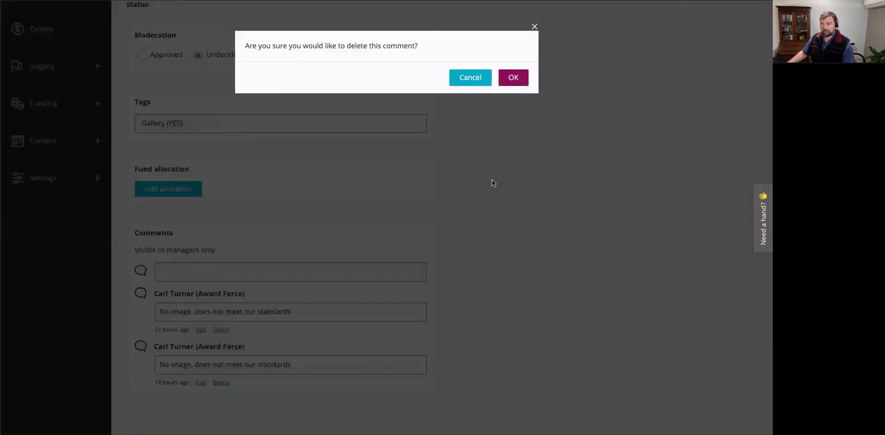
click(513, 69)
click(223, 330)
click(516, 83)
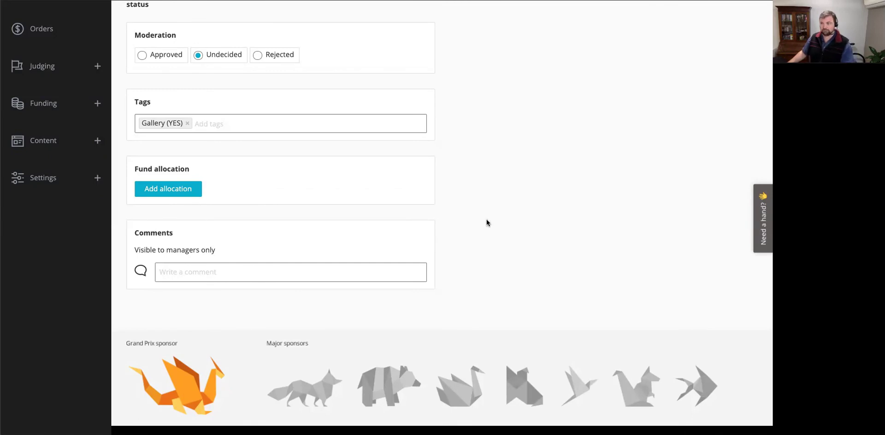
scroll(486, 220, up, 2)
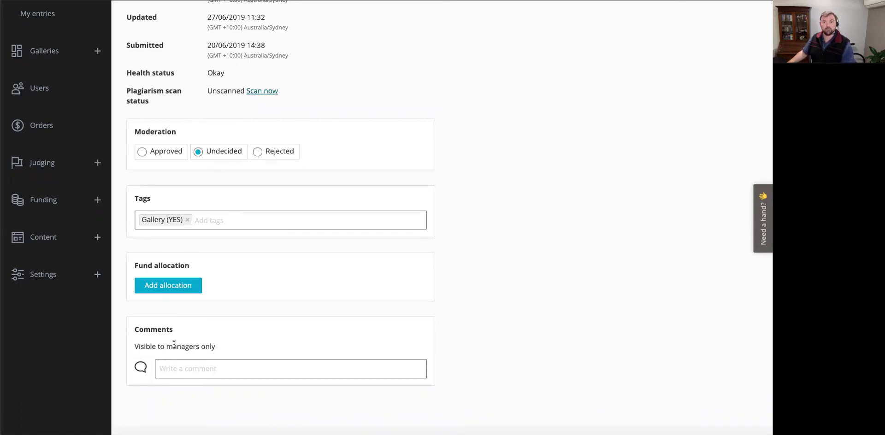
scroll(310, 298, up, 5)
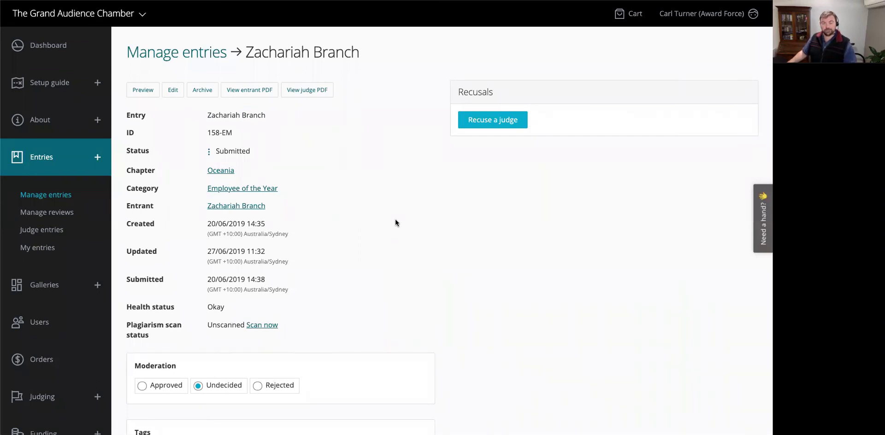
Preview entry 158-EM from the Manage entries list and examine its answers along with the moderation, tag and comment options.
click(61, 196)
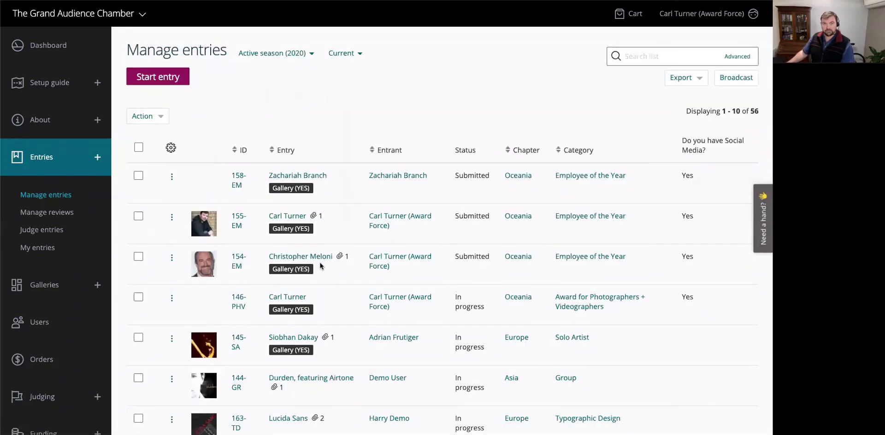
click(172, 179)
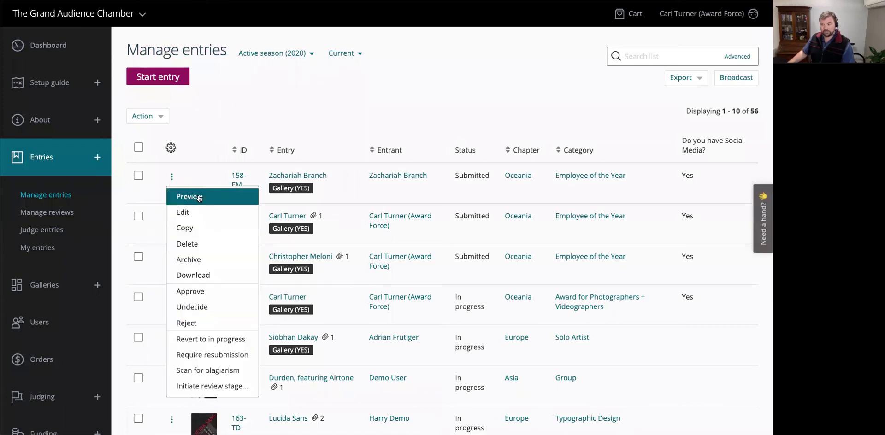
click(220, 201)
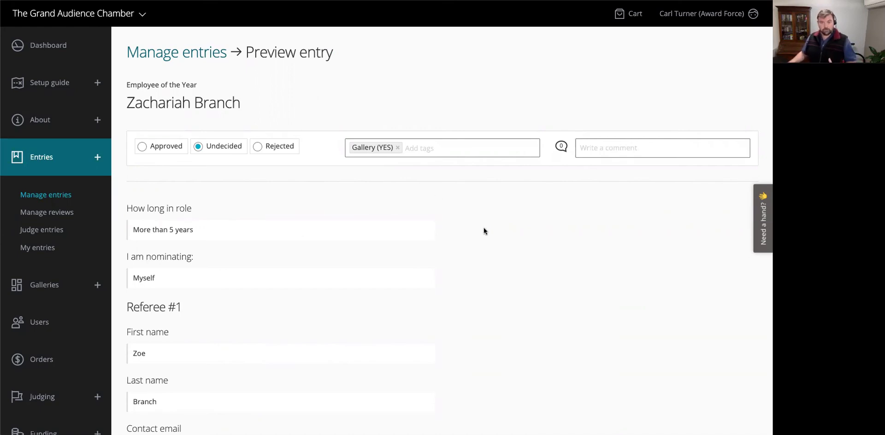
scroll(484, 230, down, 10)
scroll(485, 230, down, 13)
scroll(485, 229, down, 6)
scroll(485, 229, up, 20)
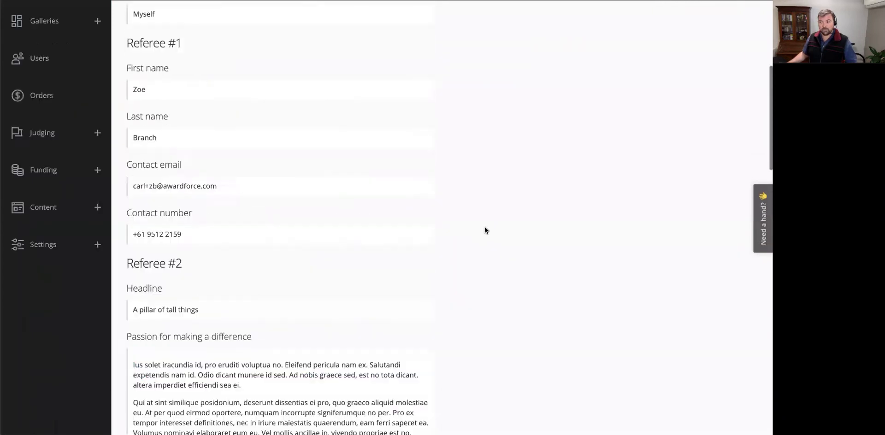
scroll(485, 229, up, 6)
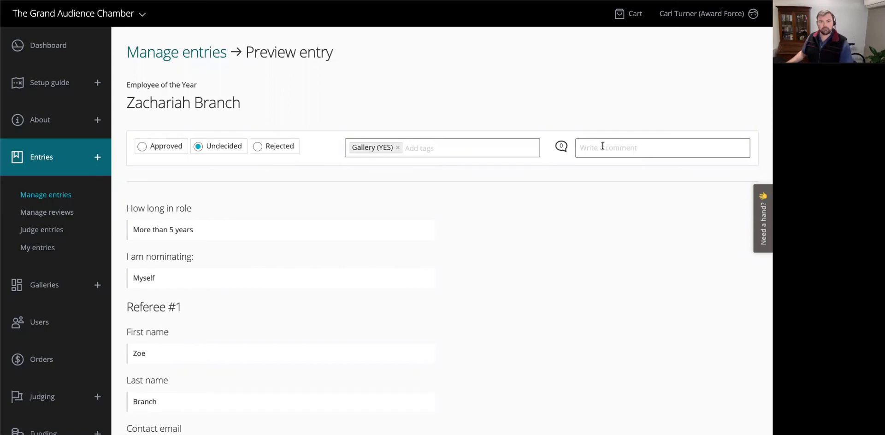
Open the judging panel "RND 1: Employee of the Year - Ociana" and examine its entry filters, including "Only include moderation approved entries".
click(72, 233)
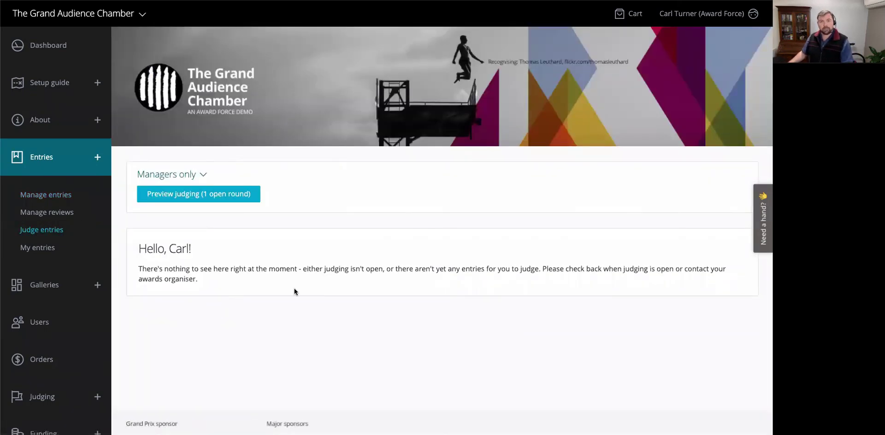
scroll(300, 300, down, 2)
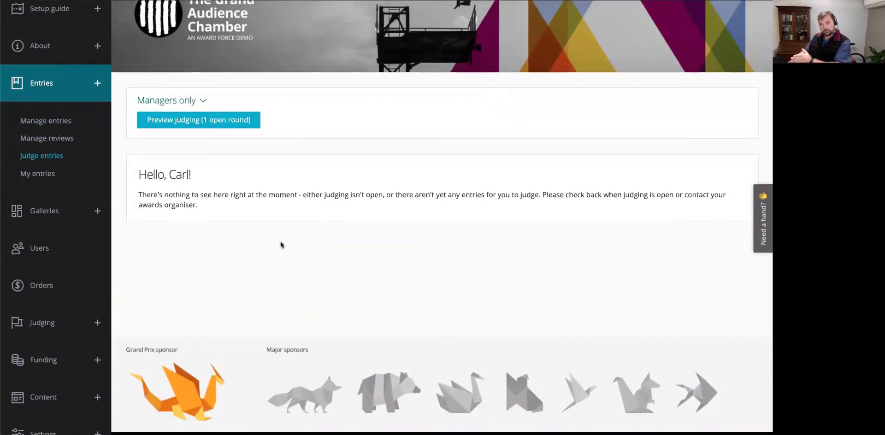
scroll(172, 297, down, 1)
click(62, 279)
click(51, 262)
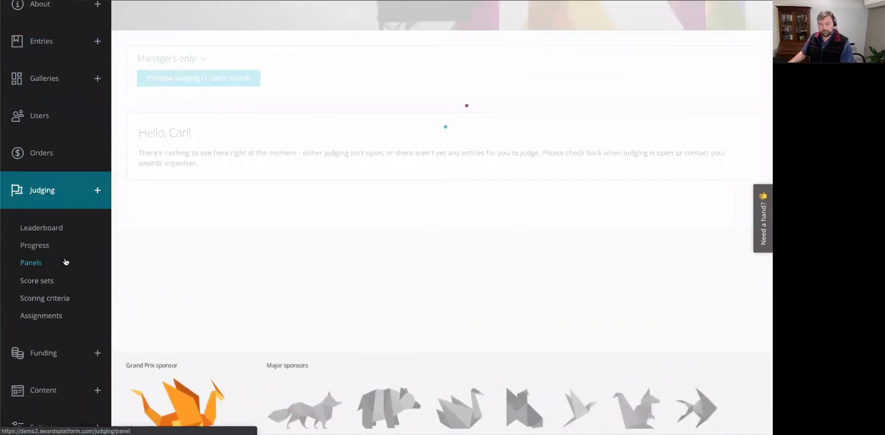
click(262, 208)
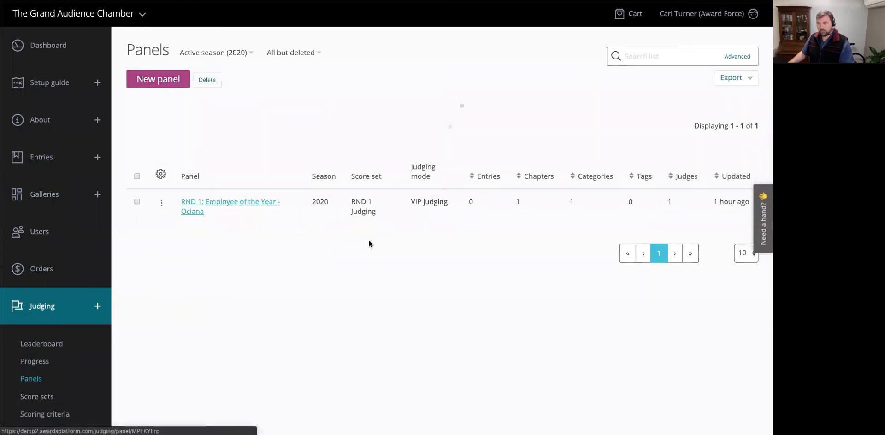
scroll(374, 243, down, 4)
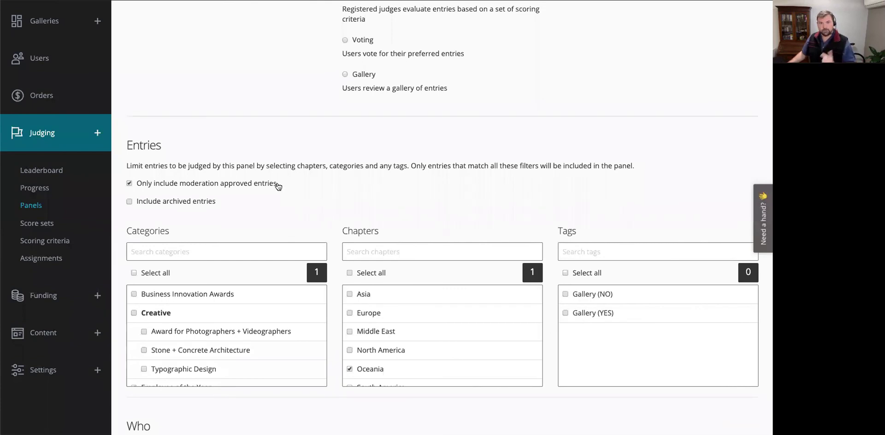
scroll(281, 181, up, 1)
scroll(279, 183, up, 5)
Open the Manage entries list and apply the saved view "Oceana-Employee-Submitted" from the advanced search.
click(42, 157)
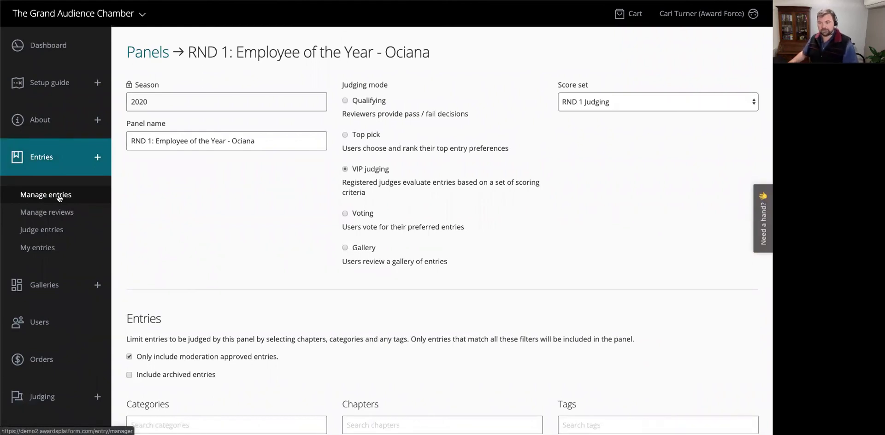
click(58, 198)
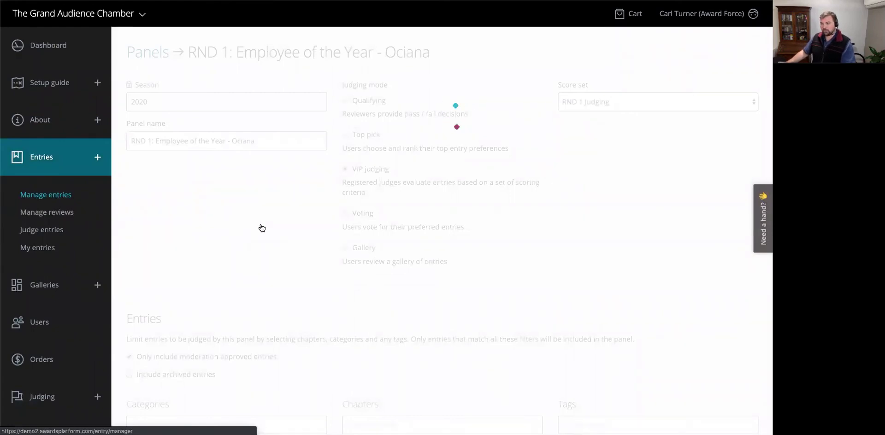
scroll(262, 228, down, 1)
scroll(618, 92, up, 1)
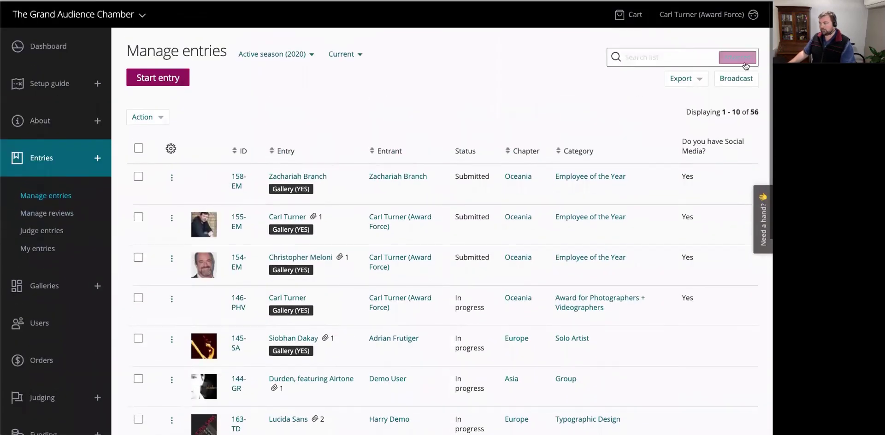
click(744, 64)
scroll(632, 270, down, 5)
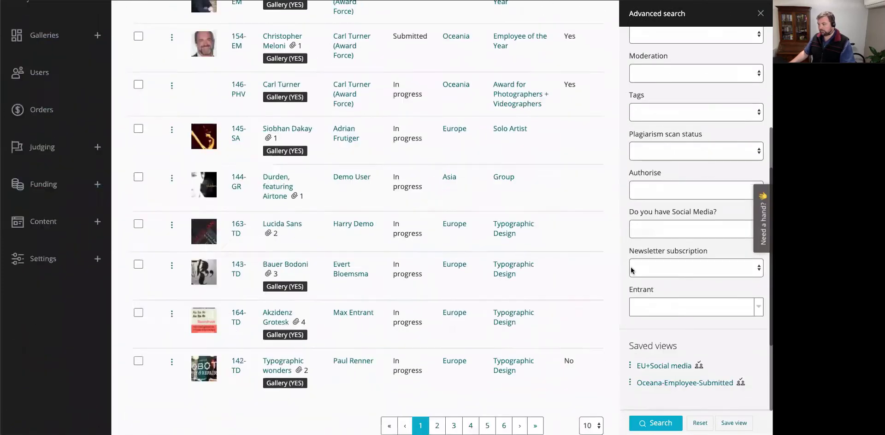
scroll(632, 270, down, 2)
click(680, 384)
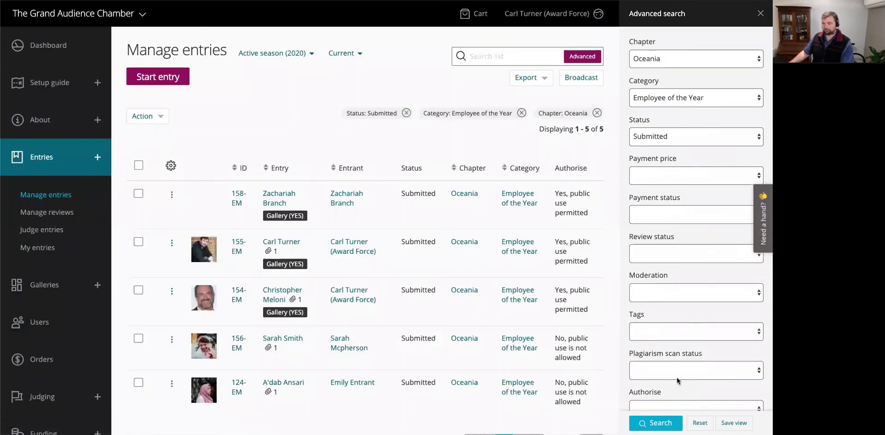
Bulk-approve entries 155-EM, 154-EM, 156-EM and 124-EM in the filtered list.
scroll(350, 312, down, 1)
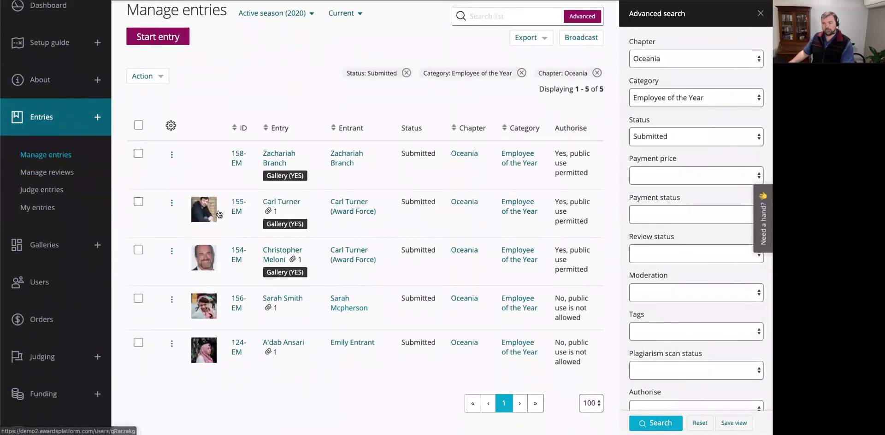
click(138, 201)
click(138, 250)
click(139, 298)
click(139, 343)
click(161, 77)
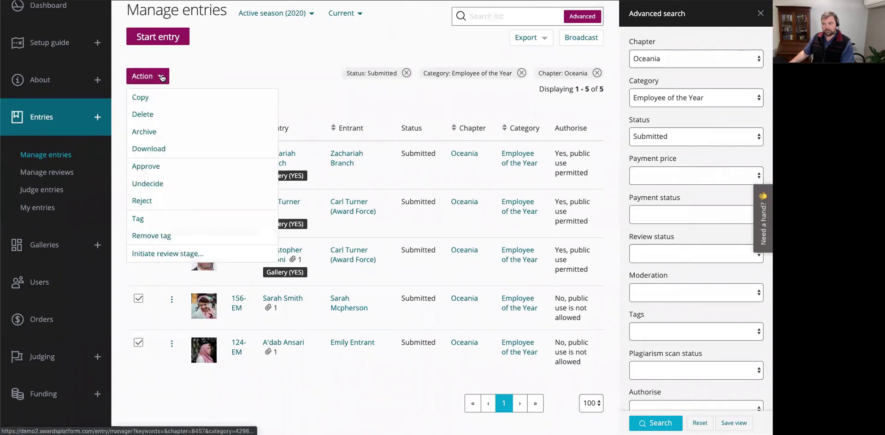
click(150, 166)
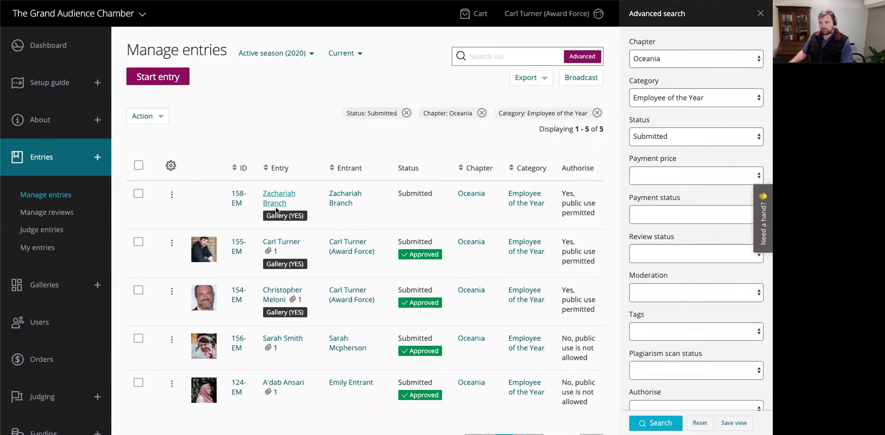
Preview entry 158-EM and set its moderation status to Rejected.
click(172, 194)
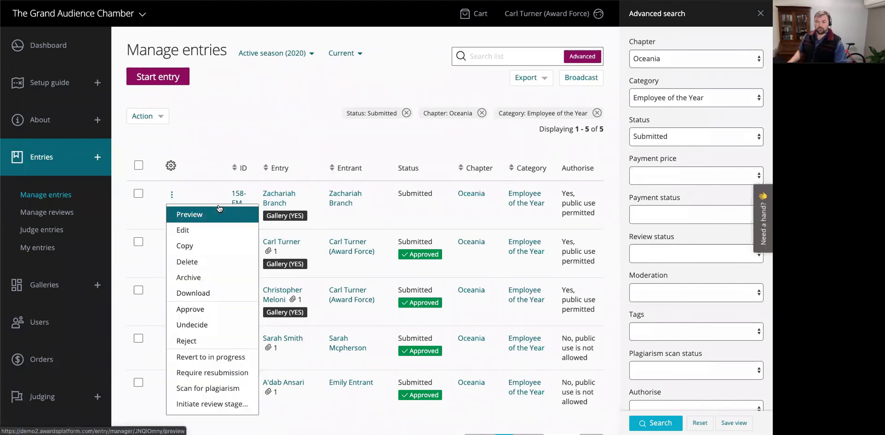
click(196, 214)
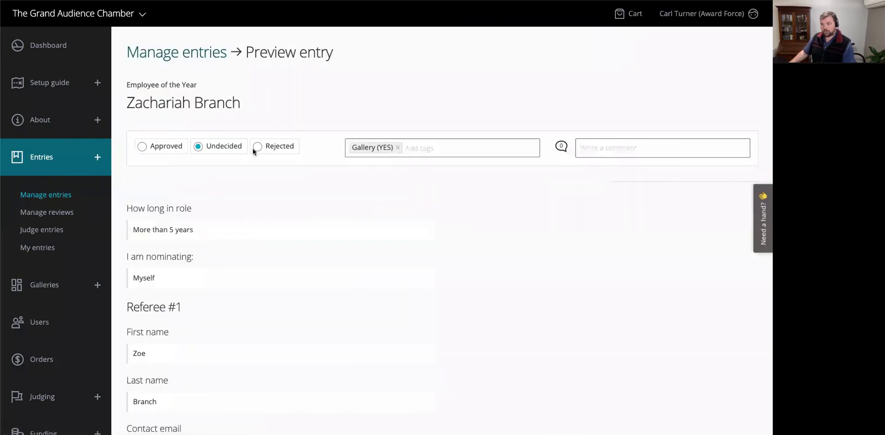
click(258, 148)
Save the comment "No image, does not meet our standards" on entry 158-EM and view it in the comments window.
click(606, 151)
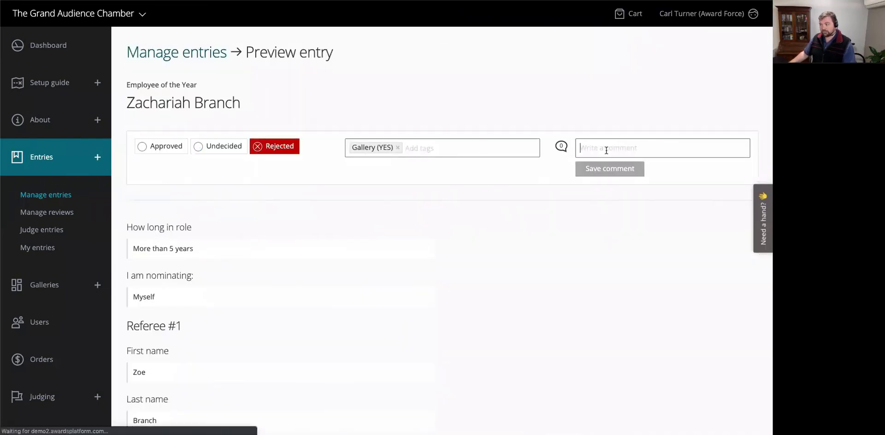
text(Ni)
text(o image, does )
text(not meet our st)
text(andards)
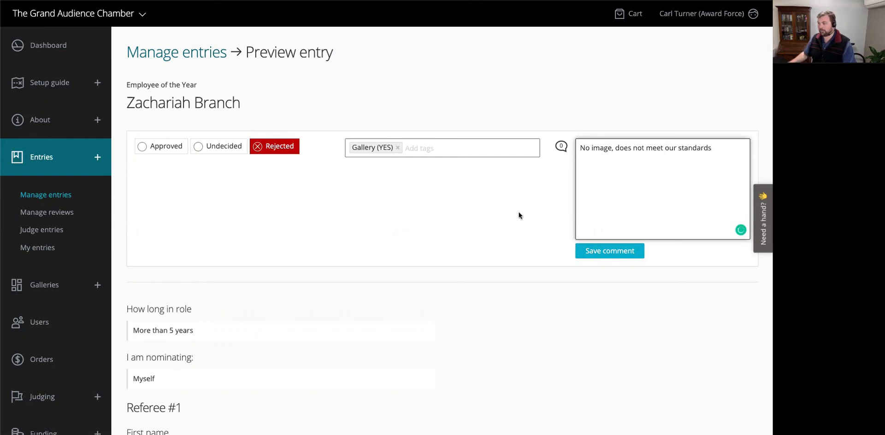
click(599, 254)
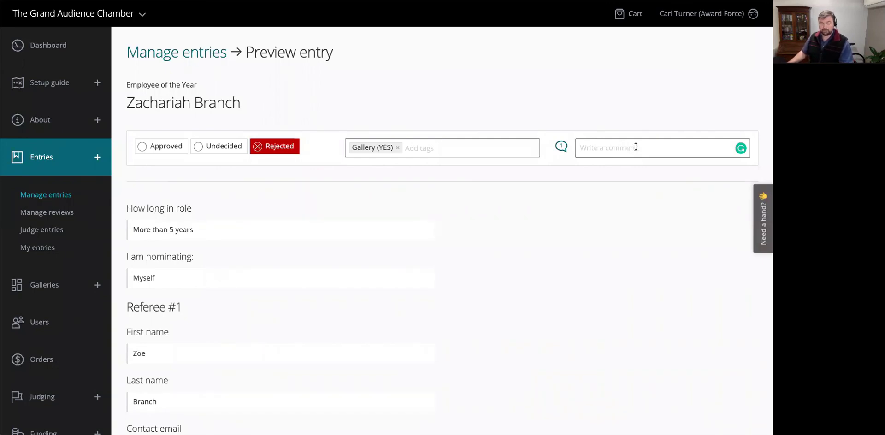
click(562, 147)
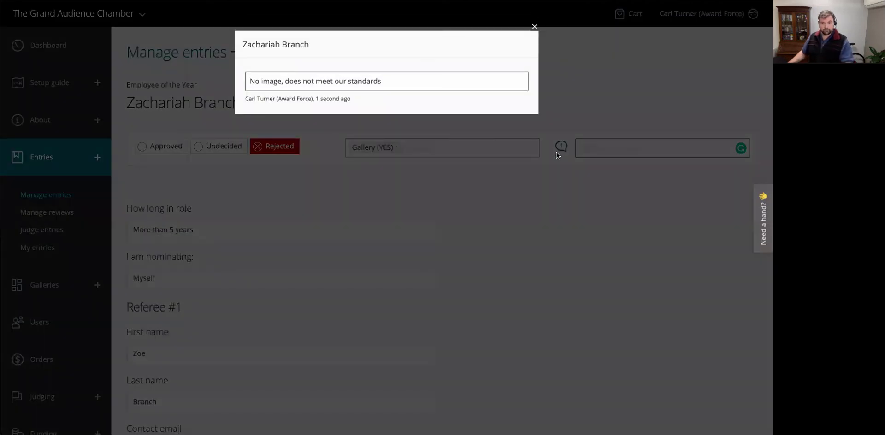
click(534, 27)
Check the moderation statuses in the Manage entries list, open the Judge entries page and refresh it.
click(55, 194)
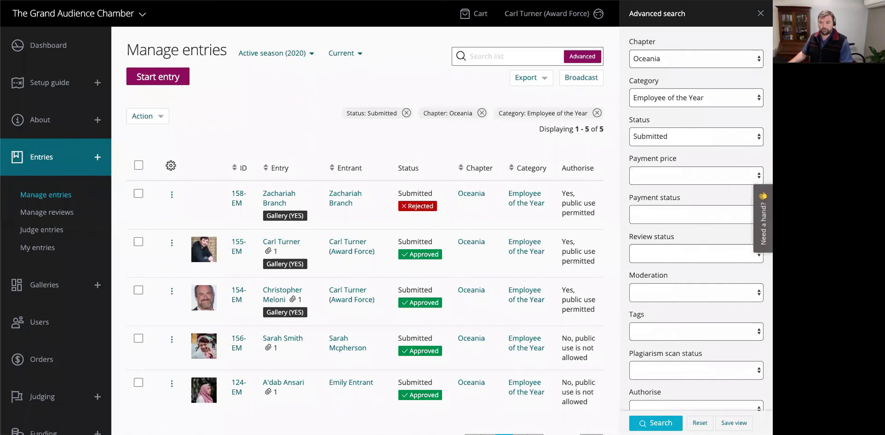
click(42, 230)
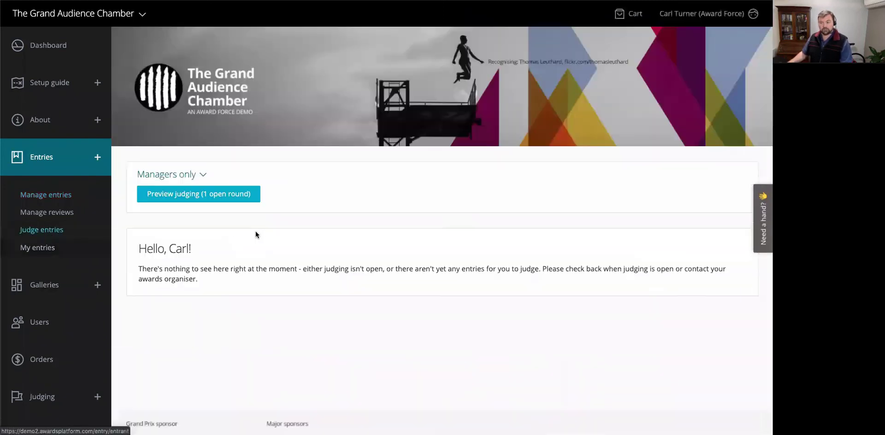
scroll(256, 233, down, 2)
scroll(256, 235, down, 1)
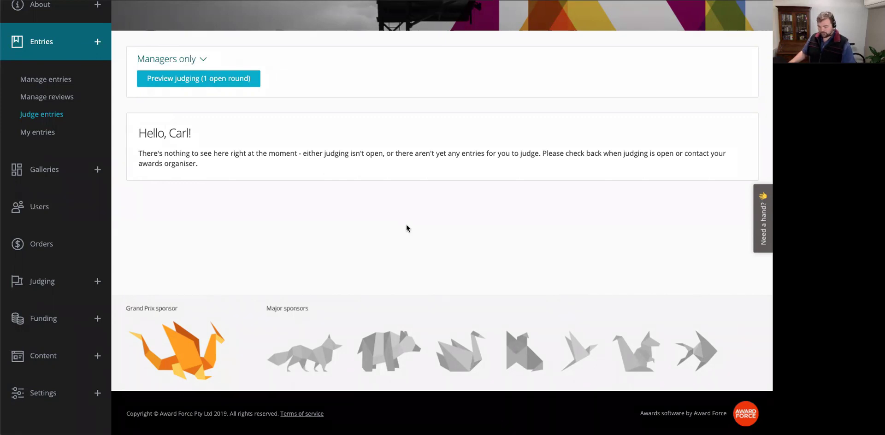
key(F5)
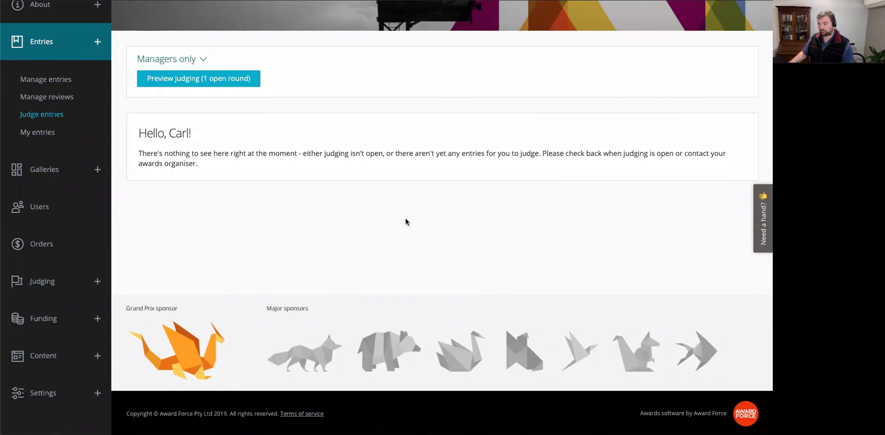
Return to the Manage entries list and review the moderation statuses of the submitted Oceania Employee of the Year entries.
click(46, 81)
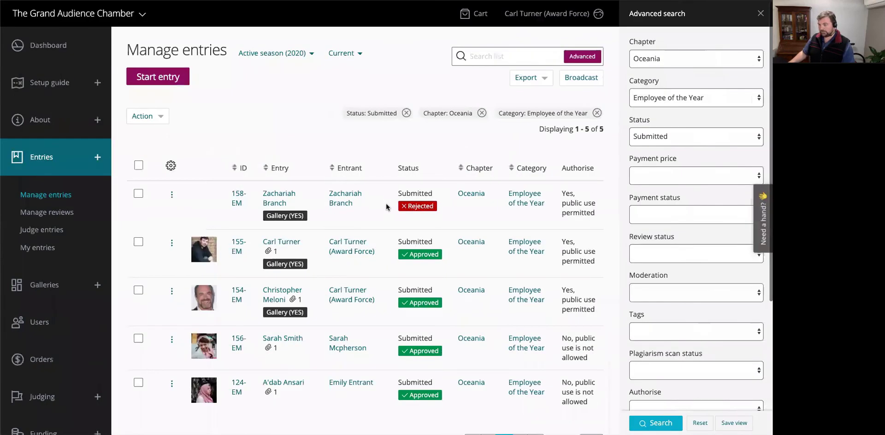
scroll(387, 221, down, 1)
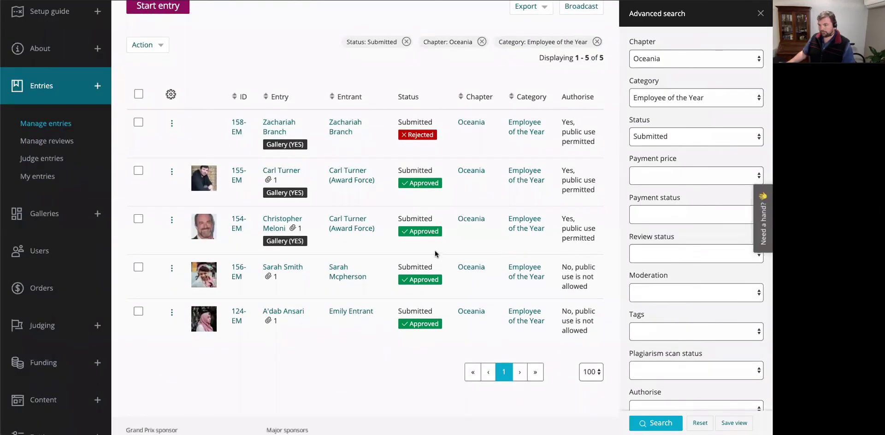
scroll(458, 246, up, 1)
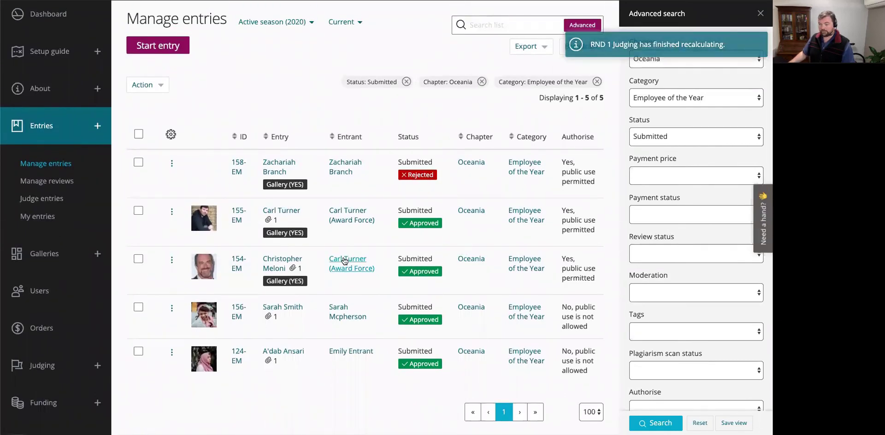
scroll(414, 167, down, 2)
scroll(413, 168, up, 3)
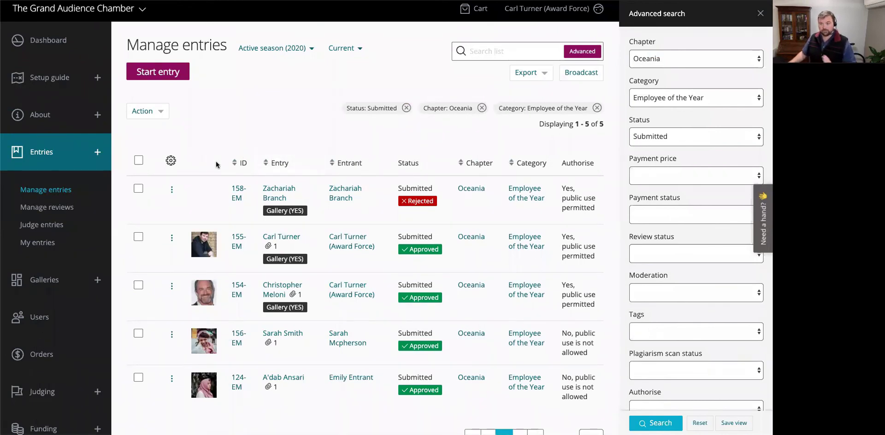
Reopen the Judge entries page and examine which entries are listed for scoring.
click(59, 226)
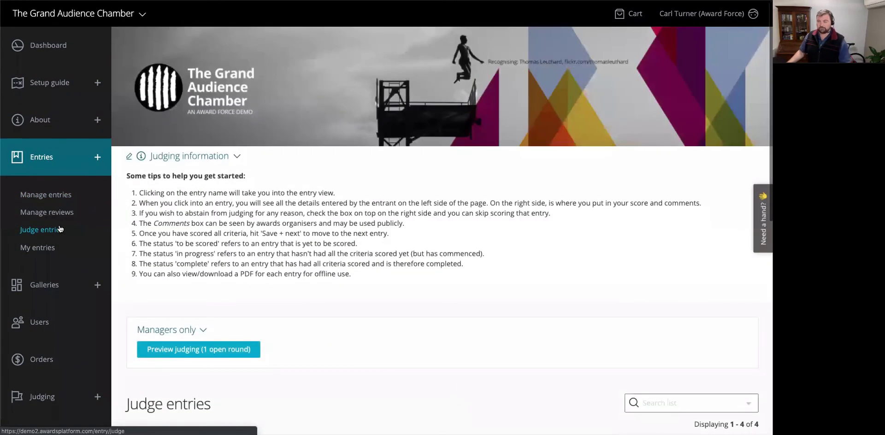
scroll(420, 282, down, 3)
scroll(413, 285, down, 3)
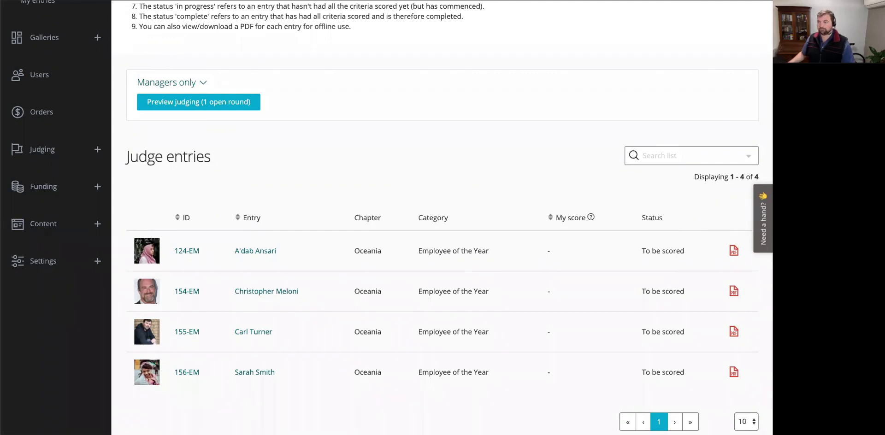
key(alt+Tab)
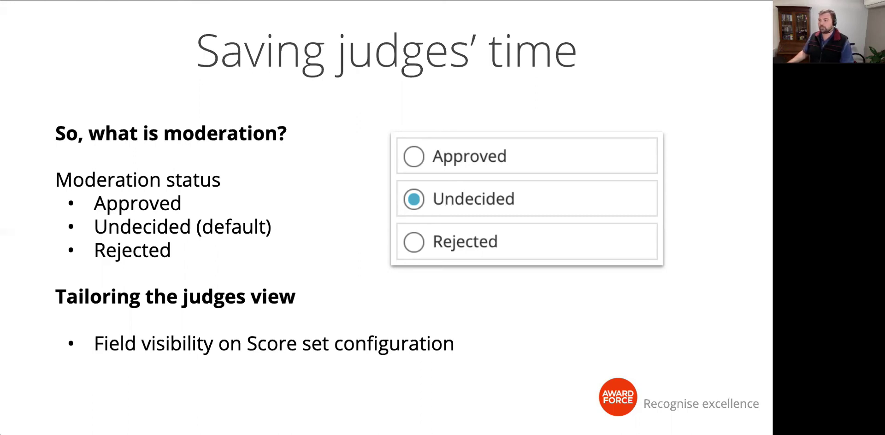
key(alt+Tab)
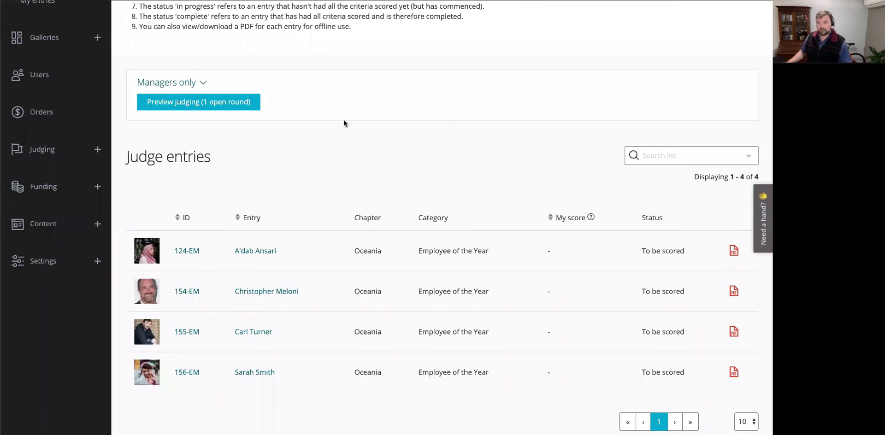
Open entry 154-EM from the Judge entries list and examine its ID, entry name and nominee details as a judge.
scroll(298, 187, down, 1)
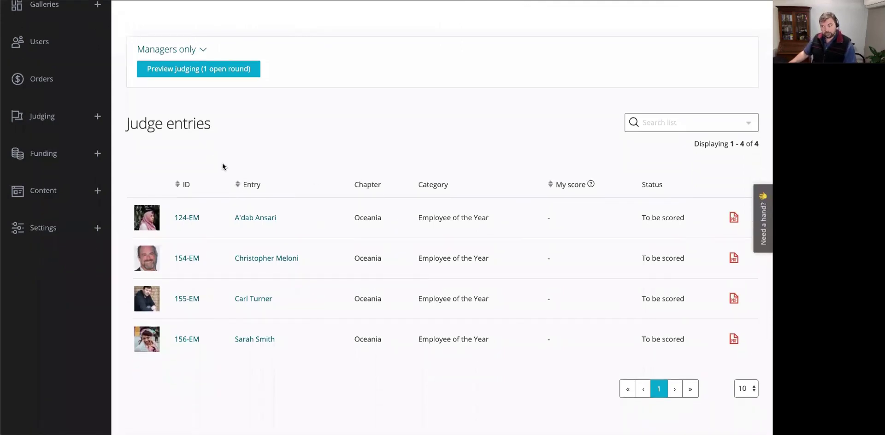
click(275, 260)
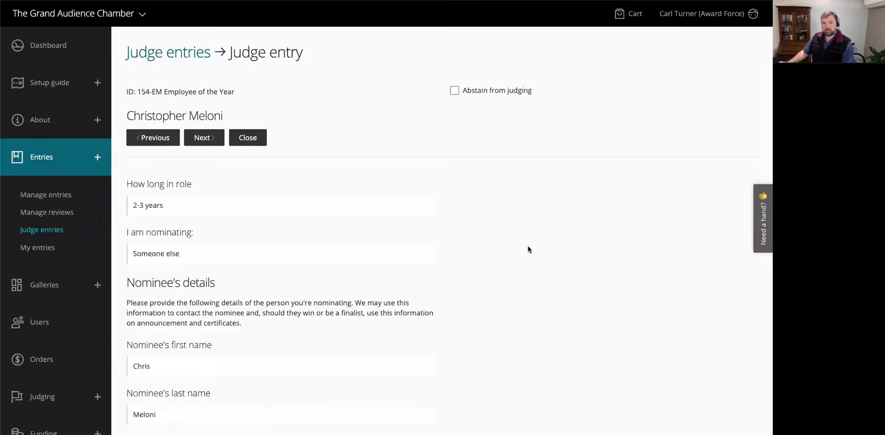
scroll(529, 249, down, 2)
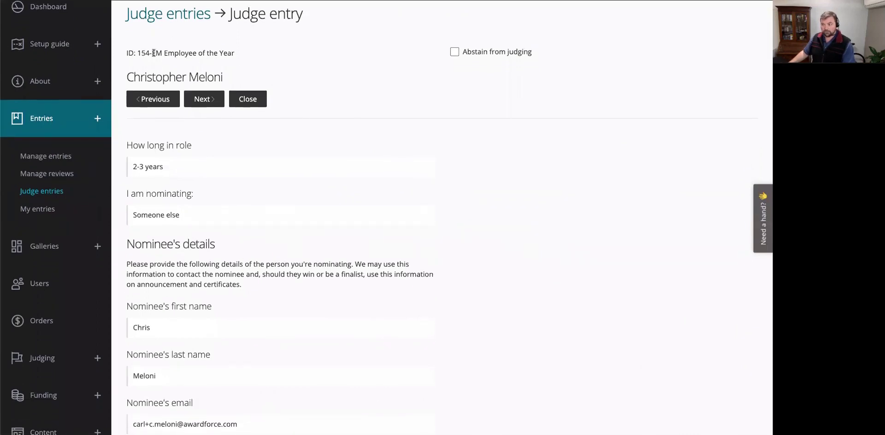
drag(160, 52, 257, 53)
drag(129, 78, 242, 75)
scroll(180, 211, down, 1)
scroll(337, 227, down, 1)
scroll(338, 227, down, 4)
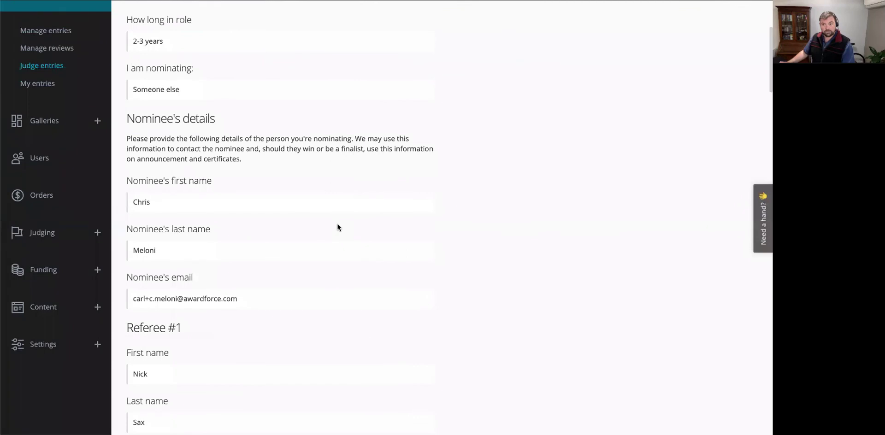
Examine the referee details, scored answers and comment fields on the judging page of entry 154-EM.
scroll(337, 228, down, 1)
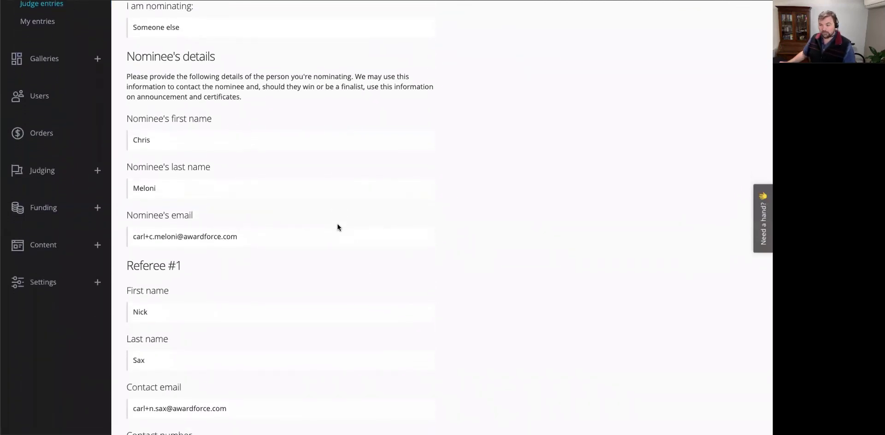
scroll(337, 227, down, 1)
scroll(337, 227, down, 7)
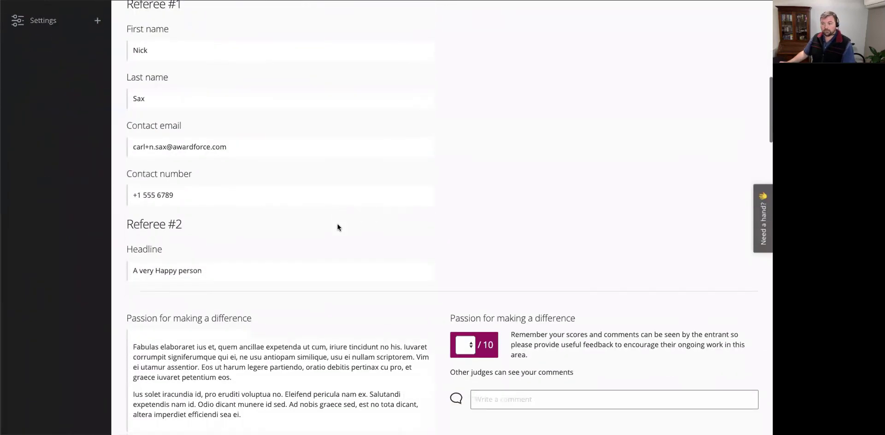
scroll(338, 227, down, 3)
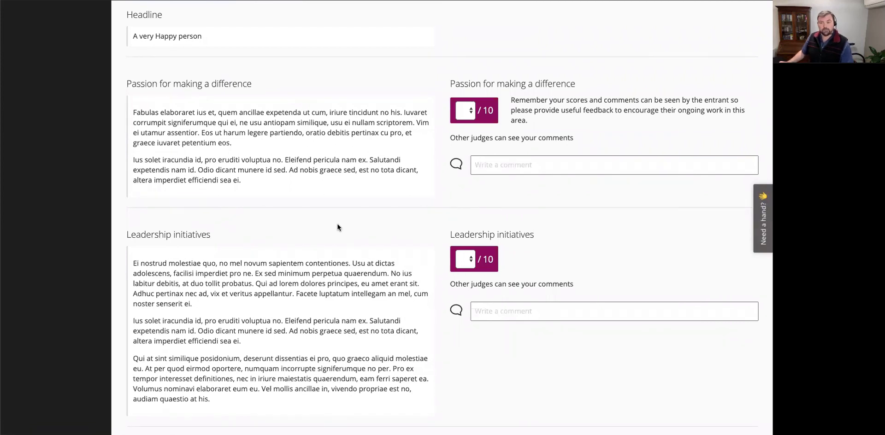
scroll(338, 228, up, 4)
scroll(338, 227, up, 12)
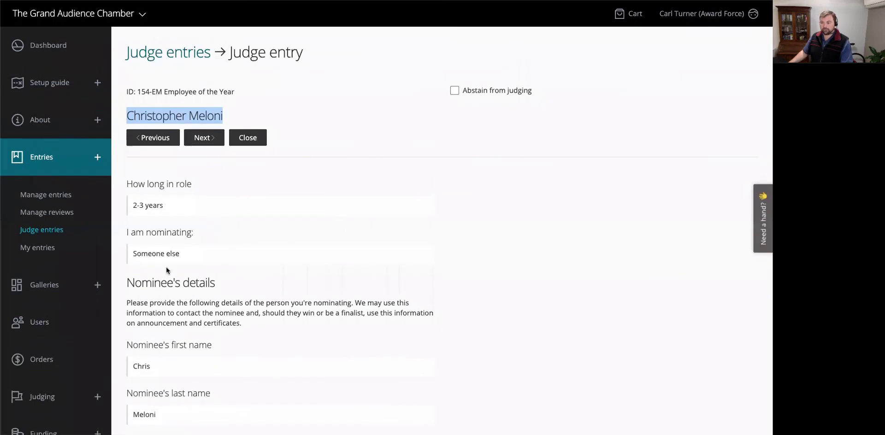
scroll(46, 371, down, 2)
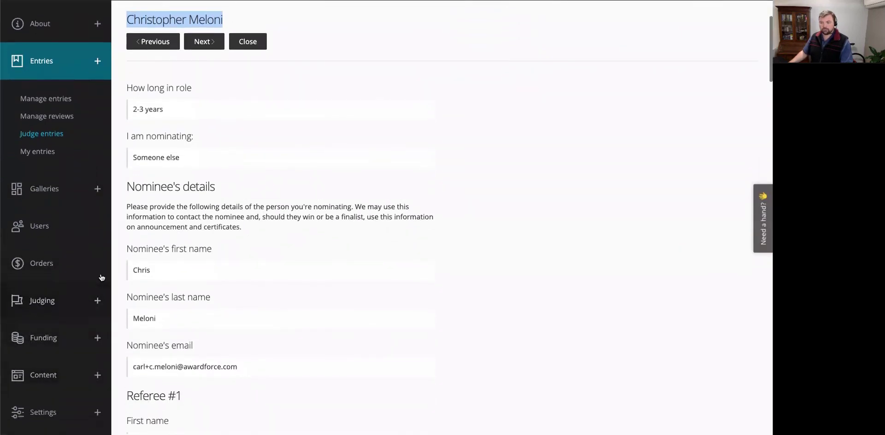
Open the display settings of the RND 1 Judging score set and examine its field visibility list.
click(59, 304)
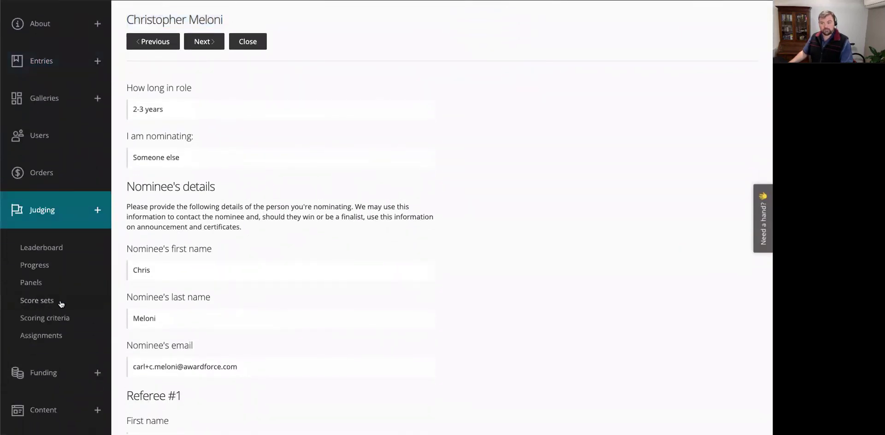
click(26, 313)
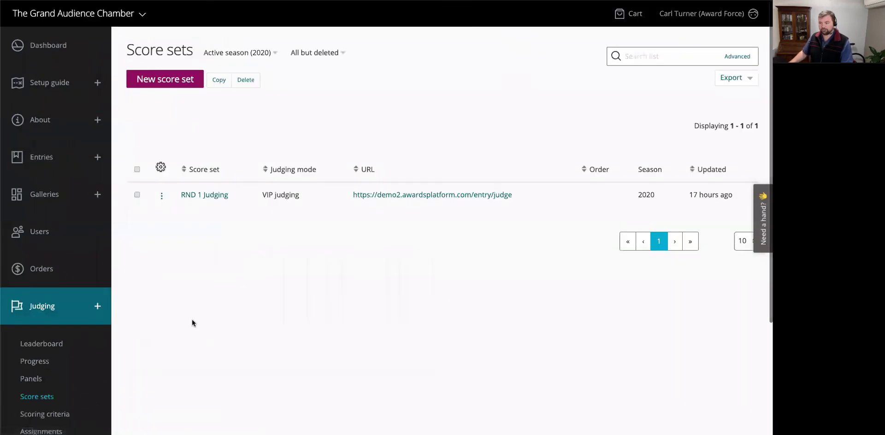
click(192, 195)
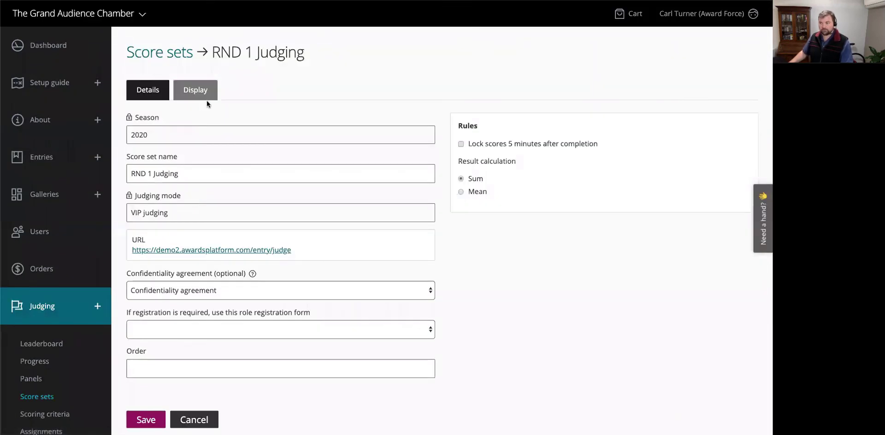
click(207, 97)
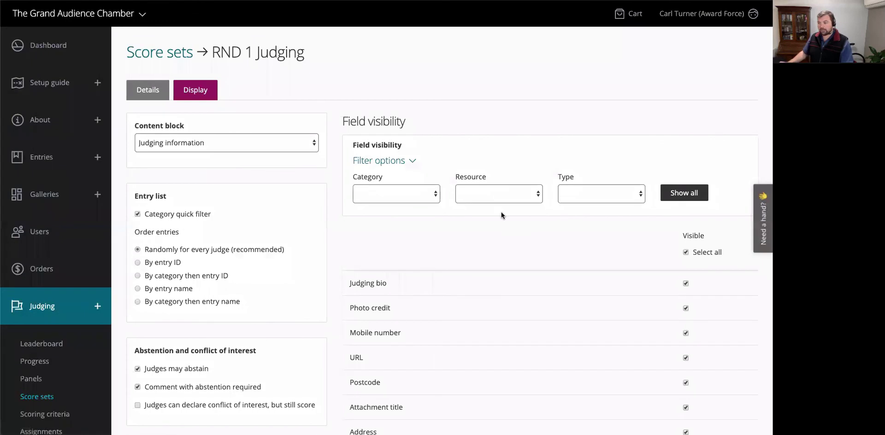
scroll(501, 211, down, 3)
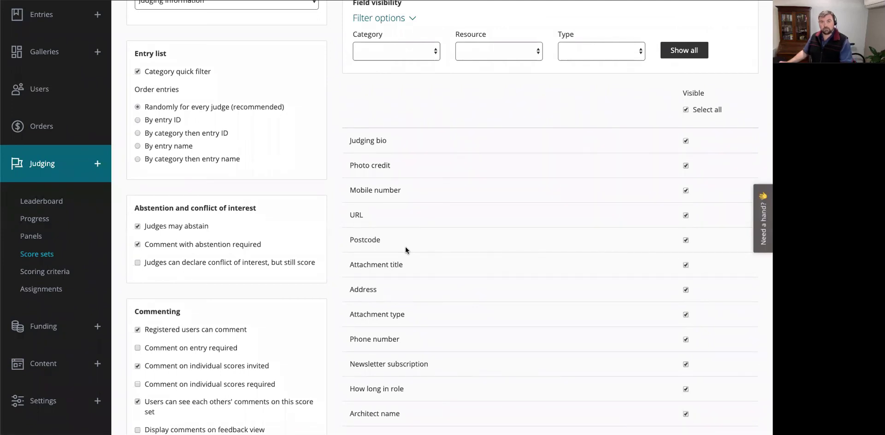
drag(684, 93, 703, 89)
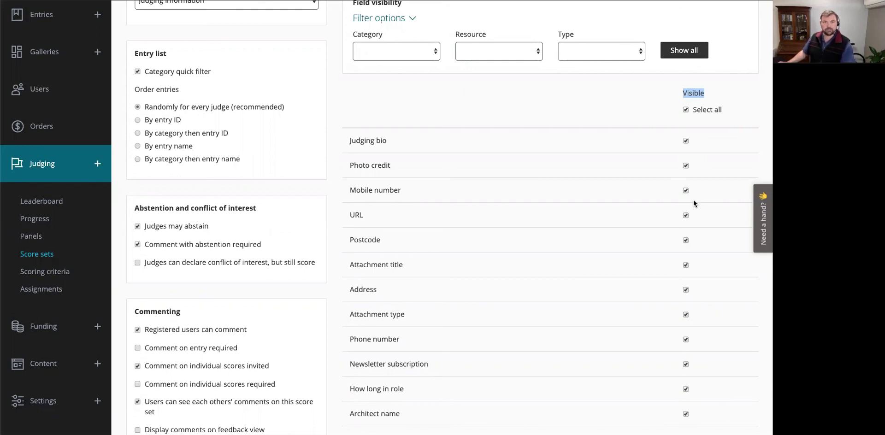
Filter the field visibility list to the Employee of the Year category and review its fields down to Headline, Passion and Leadership.
click(395, 51)
click(406, 90)
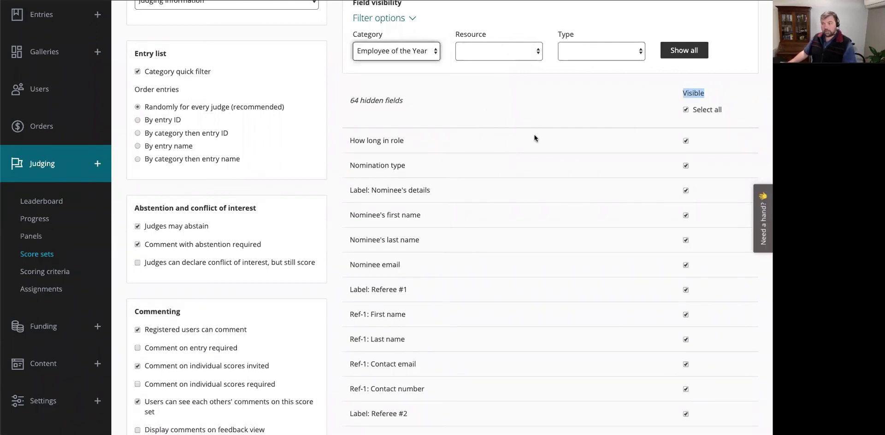
scroll(534, 138, down, 1)
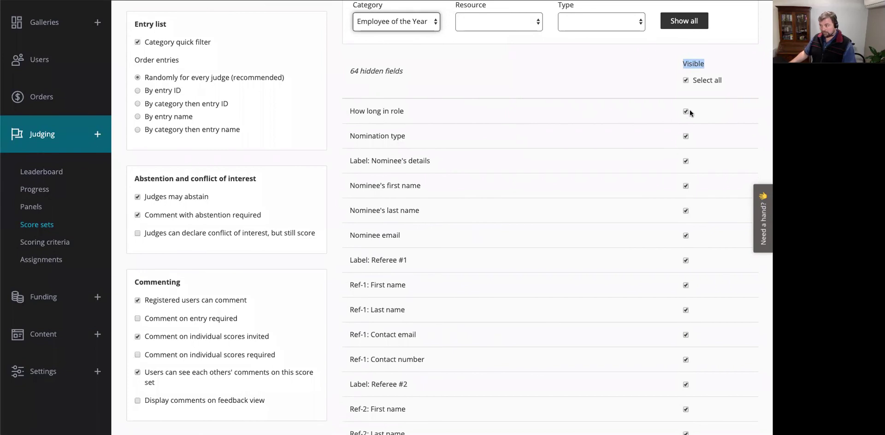
scroll(637, 192, down, 8)
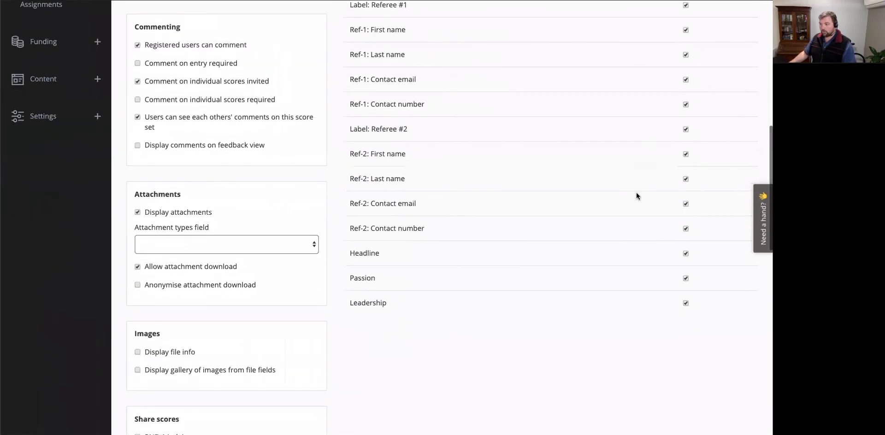
scroll(406, 295, up, 1)
drag(391, 305, 347, 258)
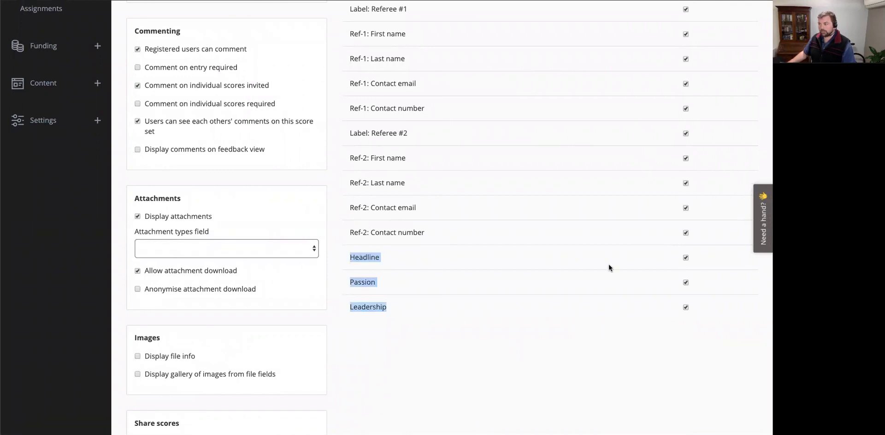
scroll(609, 265, up, 4)
scroll(554, 246, up, 3)
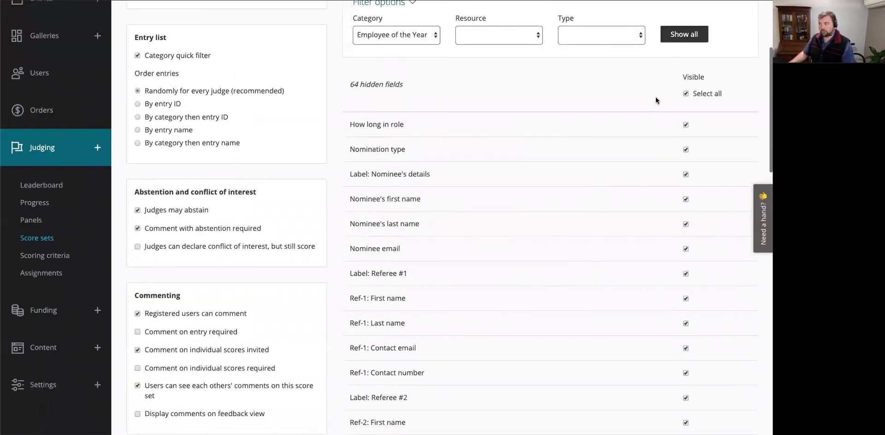
Hide all the listed Employee of the Year fields except Headline, Passion and Leadership, and save the score set.
click(686, 94)
scroll(655, 322, down, 5)
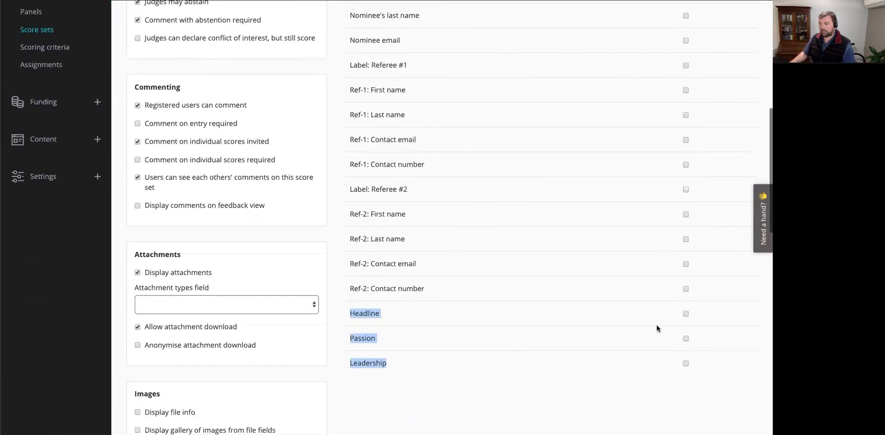
click(686, 335)
click(686, 310)
click(686, 287)
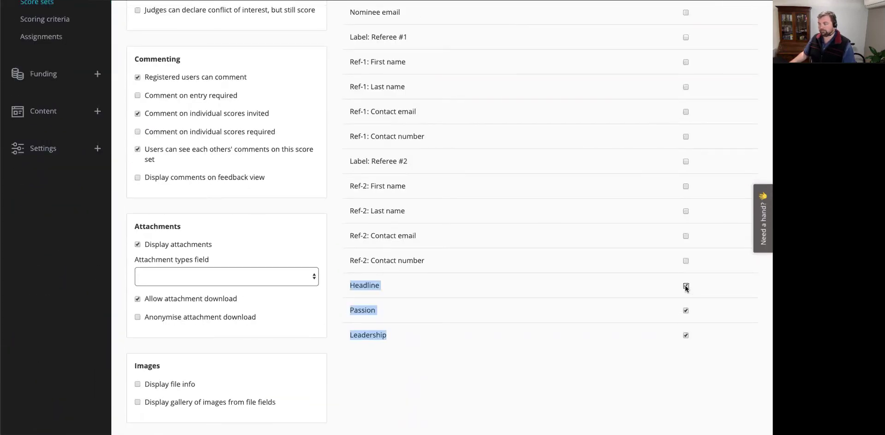
scroll(466, 314, down, 15)
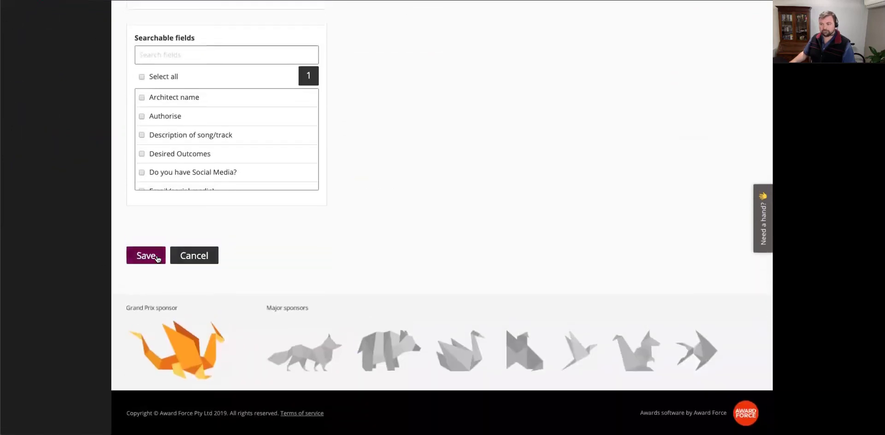
click(147, 256)
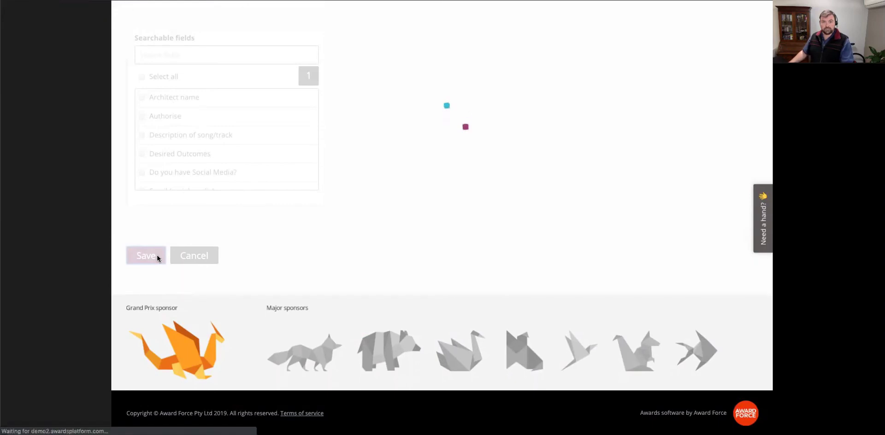
Reopen entry 154-EM from the Judge entries page and examine which fields and scoring boxes judges are shown.
click(41, 157)
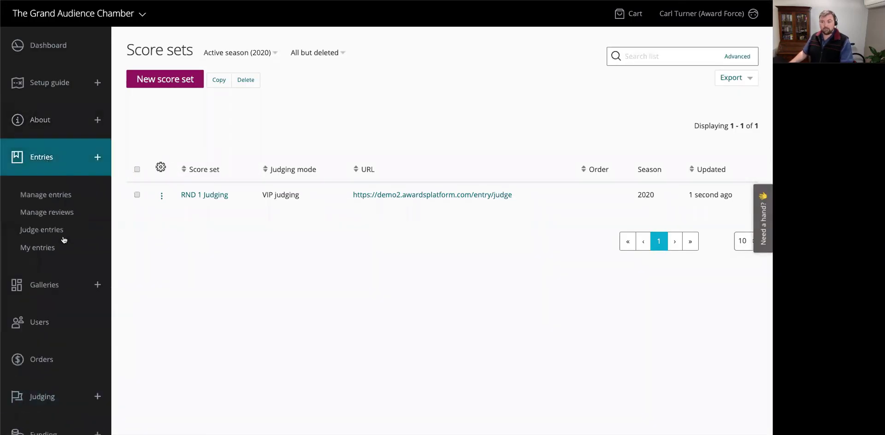
click(66, 230)
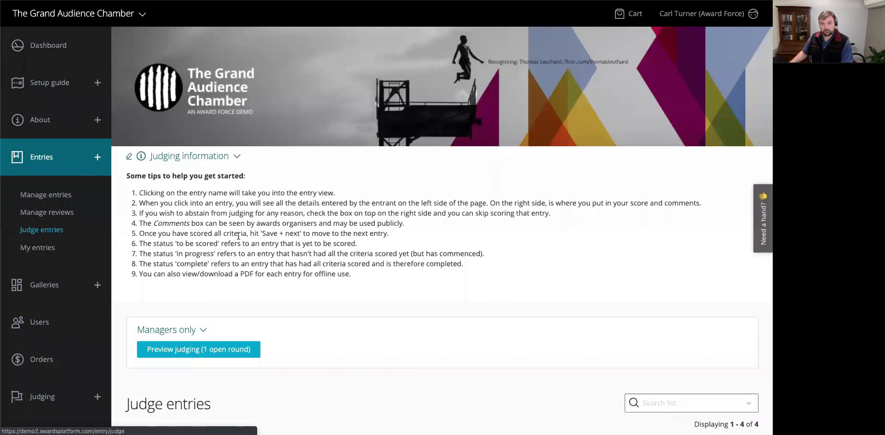
scroll(290, 236, down, 1)
scroll(289, 235, down, 5)
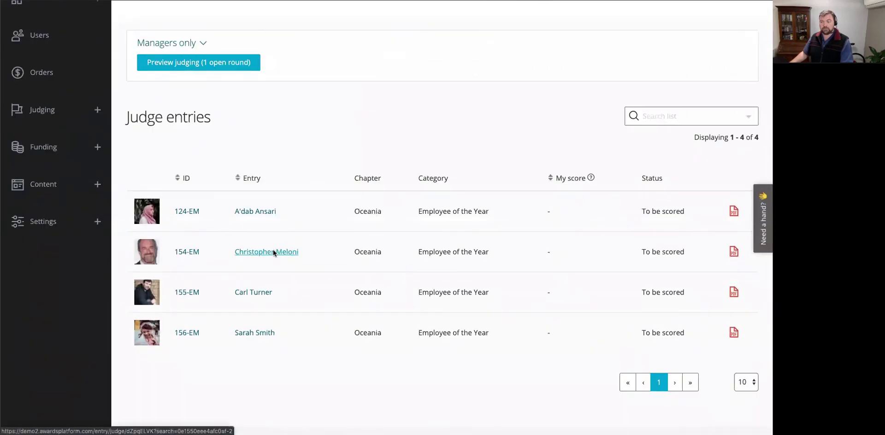
click(275, 250)
scroll(274, 244, down, 3)
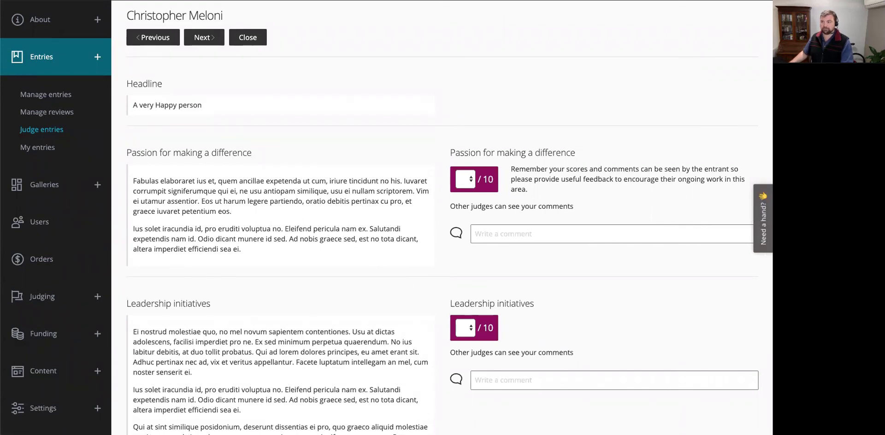
key(alt+Tab)
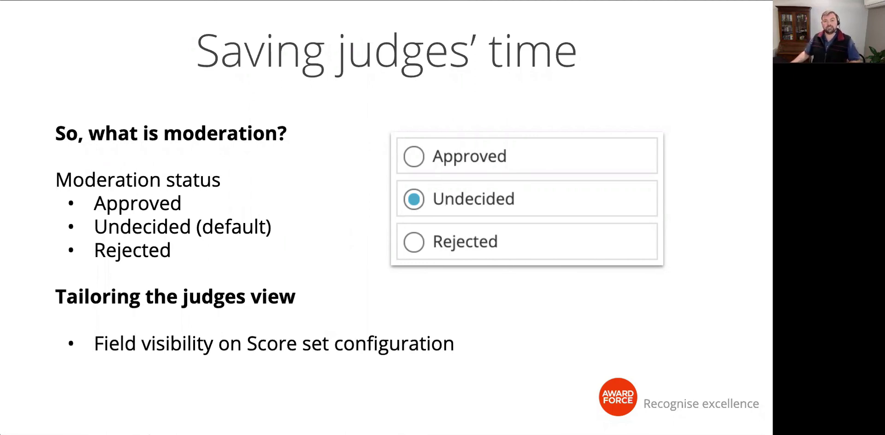
key(Right)
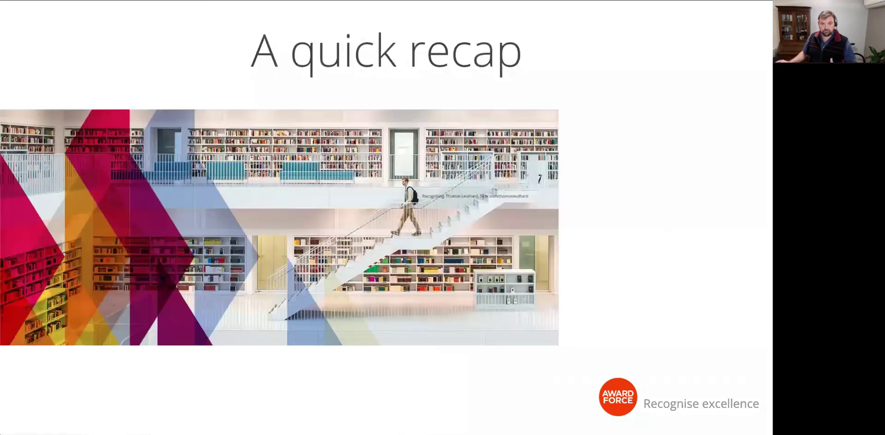